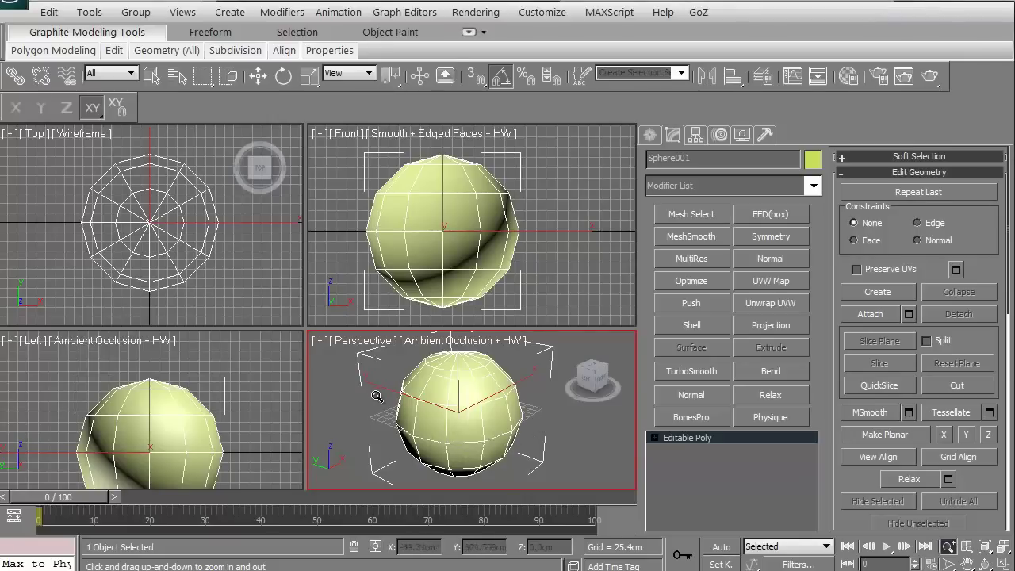
Maximize the Perspective viewport with Alt+W, then pan and orbit around the sphere
{"action": "key", "text": "alt+w"}
{"action": "mouse_move", "coordinate": [294, 396]}
{"action": "middle_mouse_down"}
{"action": "mouse_move", "coordinate": [312, 376]}
{"action": "mouse_move", "coordinate": [351, 398]}
{"action": "mouse_move", "coordinate": [322, 368]}
{"action": "mouse_move", "coordinate": [335, 386]}
{"action": "mouse_move", "coordinate": [402, 328]}
{"action": "mouse_move", "coordinate": [539, 328]}
{"action": "mouse_move", "coordinate": [536, 395]}
{"action": "mouse_move", "coordinate": [333, 362]}
{"action": "mouse_move", "coordinate": [466, 364]}
{"action": "middle_mouse_up"}
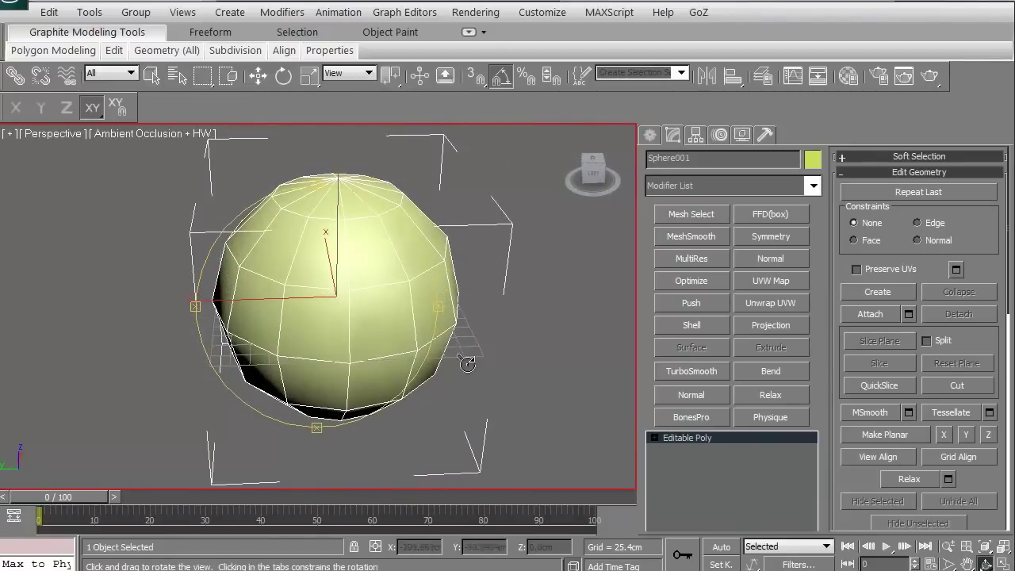
{"action": "mouse_move", "coordinate": [307, 335]}
{"action": "middle_mouse_down", "text": "alt"}
{"action": "mouse_move", "coordinate": [310, 433]}
{"action": "mouse_move", "coordinate": [301, 423]}
{"action": "middle_mouse_up", "text": "alt"}
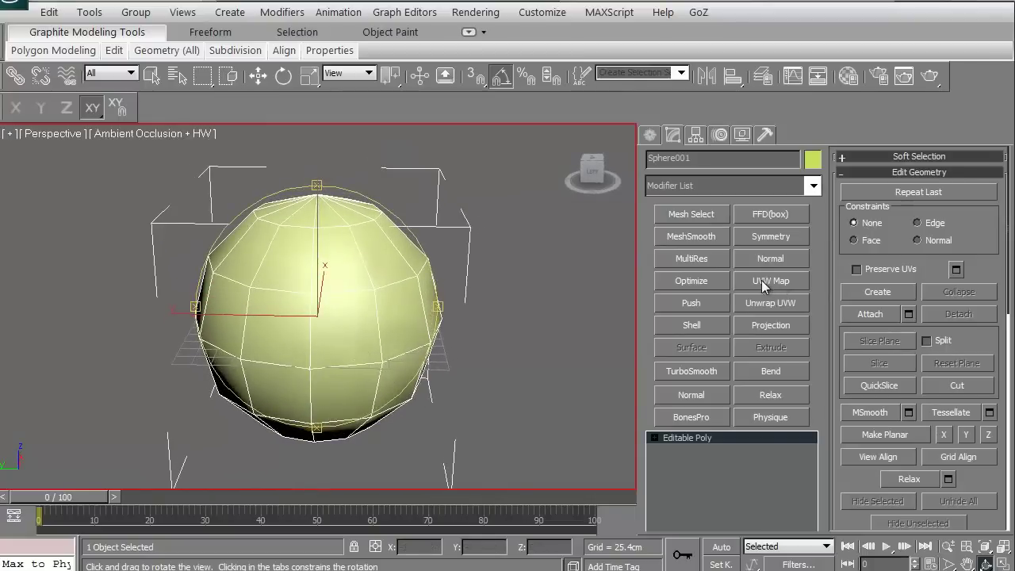
{"action": "middle_click_drag", "start_coordinate": [355, 362], "coordinate": [359, 342], "text": "alt"}
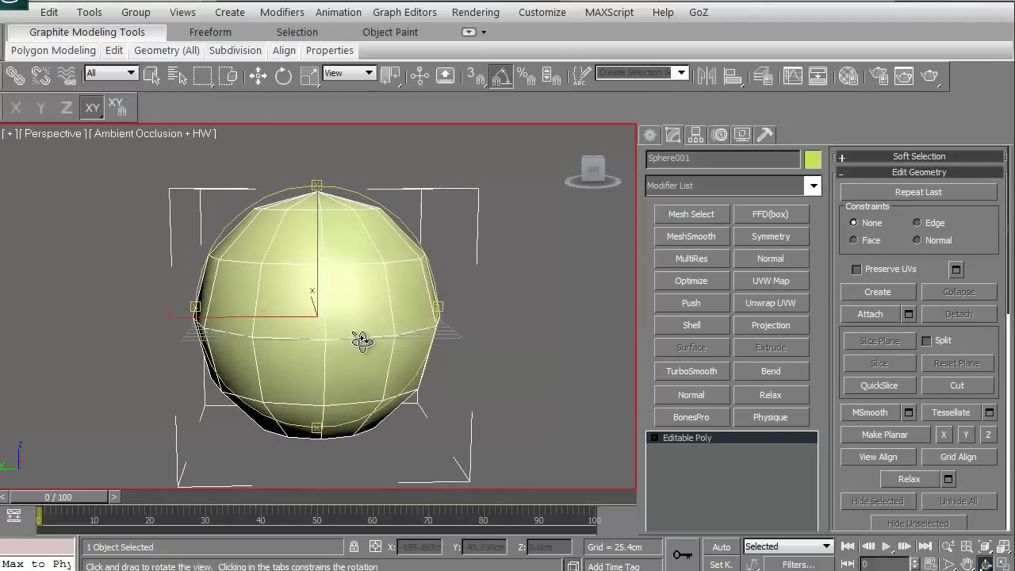
{"action": "left_click", "coordinate": [767, 284]}
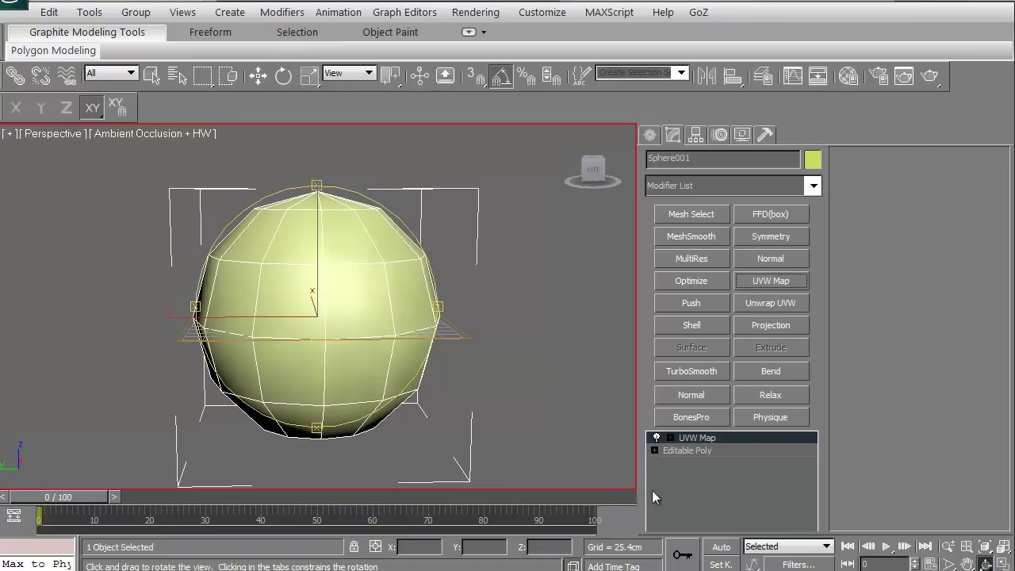
{"action": "middle_click_drag", "start_coordinate": [328, 367], "coordinate": [309, 362], "text": "alt"}
{"action": "mouse_move", "coordinate": [309, 362]}
{"action": "left_mouse_down"}
{"action": "mouse_move", "coordinate": [310, 451]}
{"action": "mouse_move", "coordinate": [237, 230]}
{"action": "left_mouse_up"}
{"action": "mouse_move", "coordinate": [285, 418]}
{"action": "left_mouse_down"}
{"action": "mouse_move", "coordinate": [245, 358]}
{"action": "mouse_move", "coordinate": [264, 256]}
{"action": "left_mouse_up"}
{"action": "key", "text": "ctrl+z"}
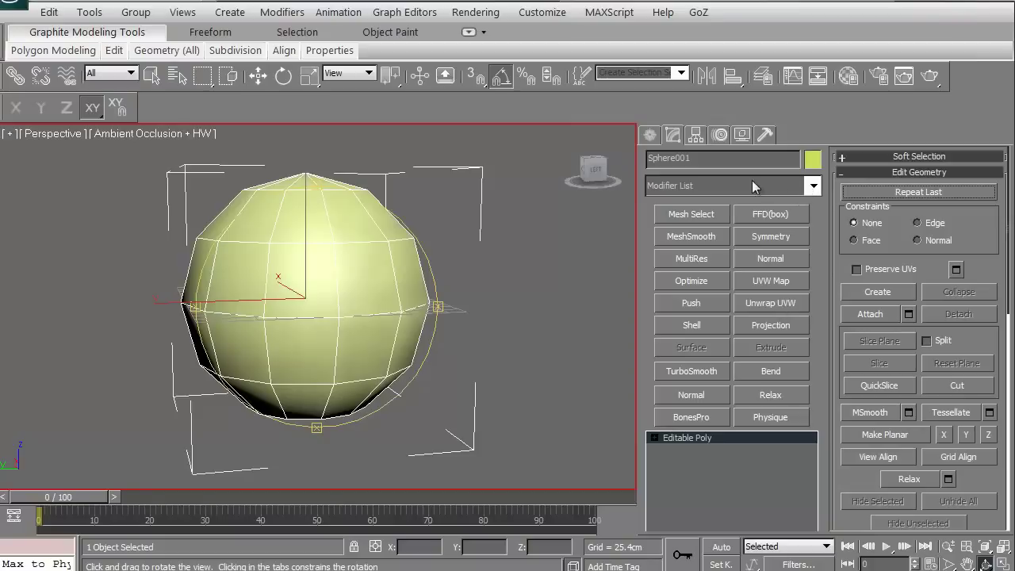
Browse the Modifier List dropdown and close it without adding any modifier
{"action": "left_click", "coordinate": [814, 187]}
{"action": "mouse_move", "coordinate": [817, 222]}
{"action": "left_mouse_down"}
{"action": "mouse_move", "coordinate": [796, 522]}
{"action": "mouse_move", "coordinate": [802, 570]}
{"action": "left_mouse_up"}
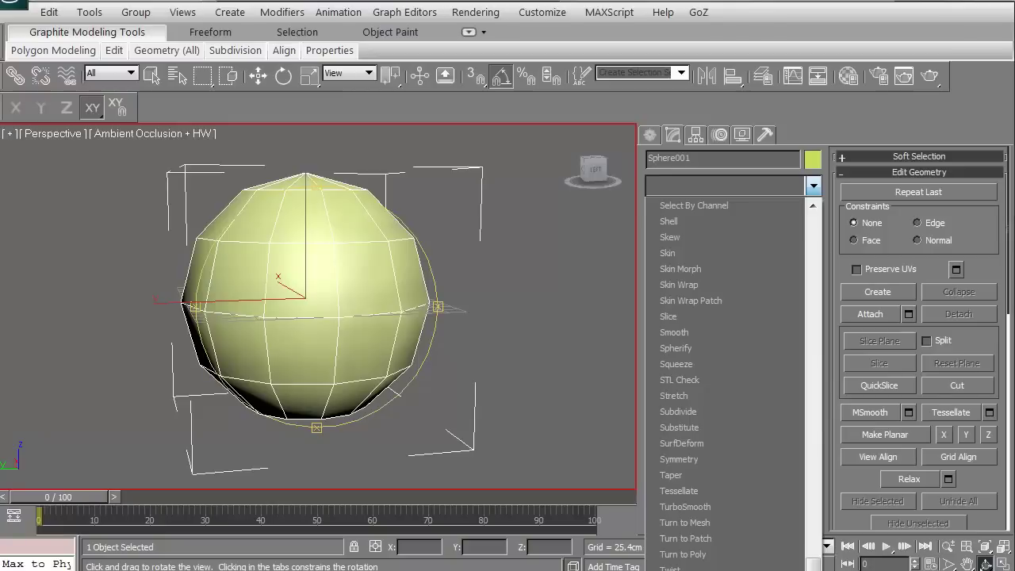
{"action": "left_click", "coordinate": [559, 307]}
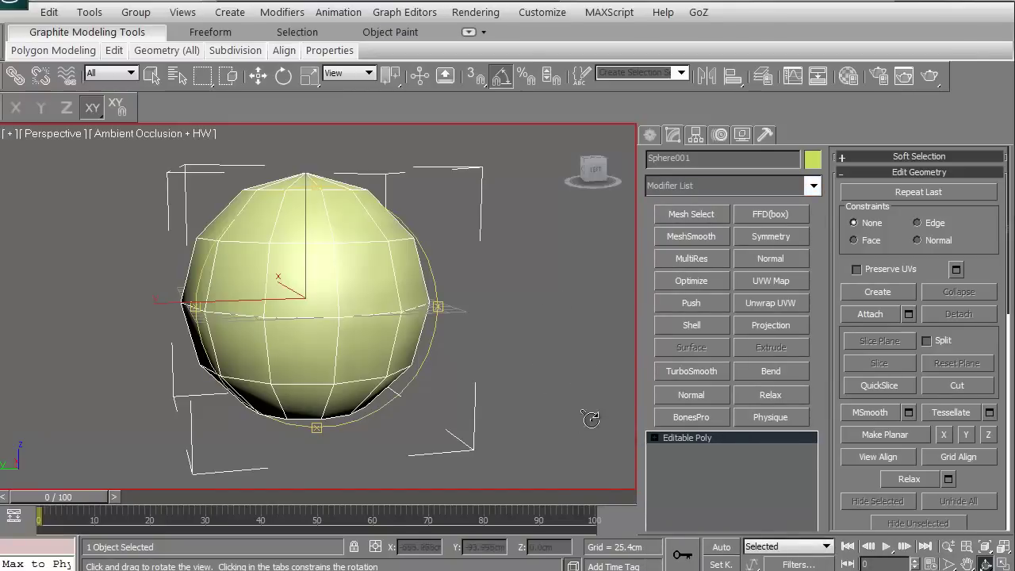
{"action": "left_click", "coordinate": [770, 302]}
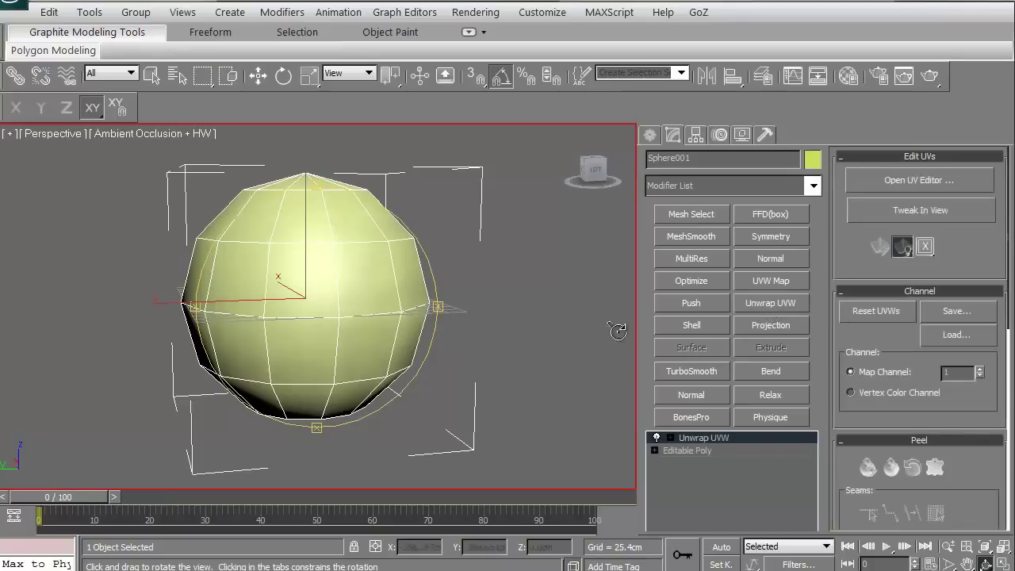
{"action": "mouse_move", "coordinate": [616, 331]}
{"action": "left_mouse_down"}
{"action": "mouse_move", "coordinate": [274, 341]}
{"action": "mouse_move", "coordinate": [468, 351]}
{"action": "mouse_move", "coordinate": [295, 372]}
{"action": "mouse_move", "coordinate": [280, 319]}
{"action": "mouse_move", "coordinate": [403, 324]}
{"action": "mouse_move", "coordinate": [347, 317]}
{"action": "left_mouse_up"}
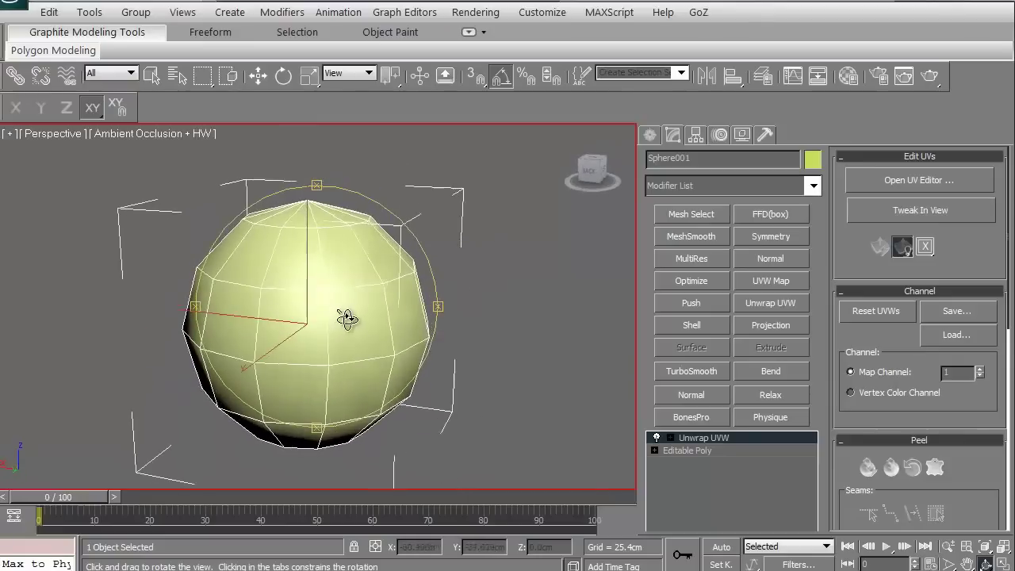
{"action": "mouse_move", "coordinate": [281, 354]}
{"action": "left_mouse_down"}
{"action": "mouse_move", "coordinate": [283, 408]}
{"action": "mouse_move", "coordinate": [295, 267]}
{"action": "left_mouse_up"}
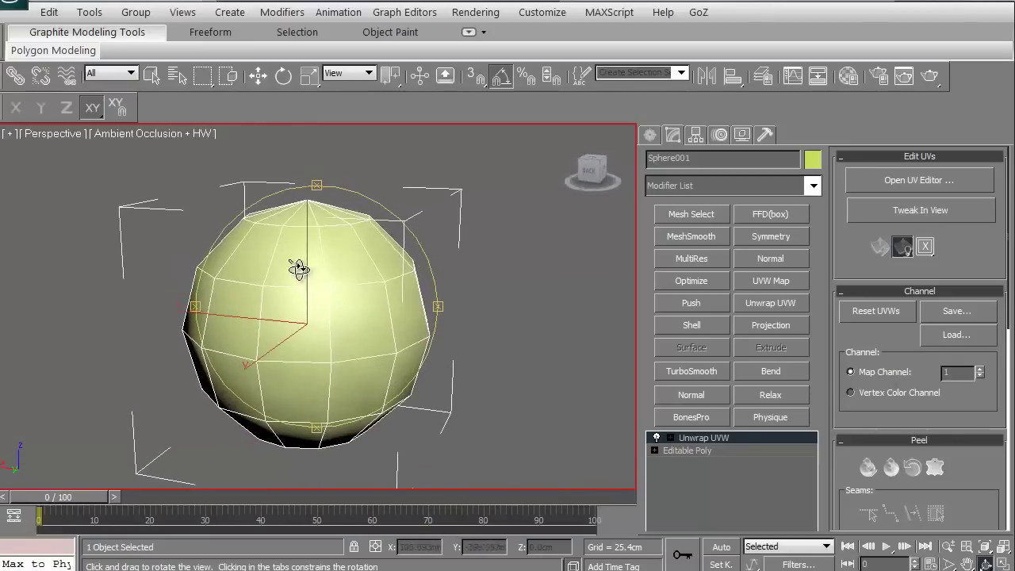
Open the sphere's Edit UVWs window, turn off Show Map, reposition the window, then close it
{"action": "left_click", "coordinate": [921, 181]}
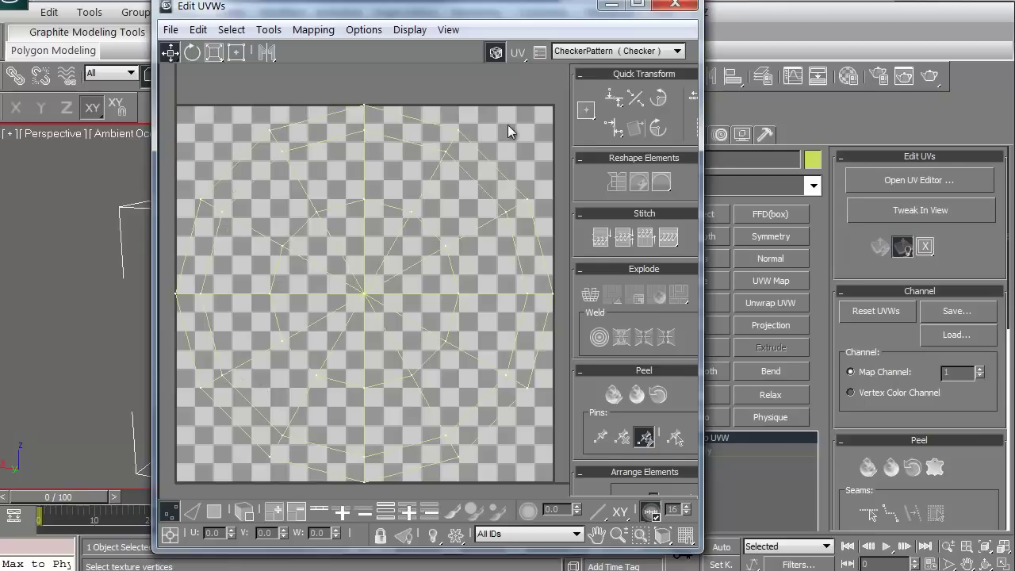
{"action": "left_click", "coordinate": [494, 53]}
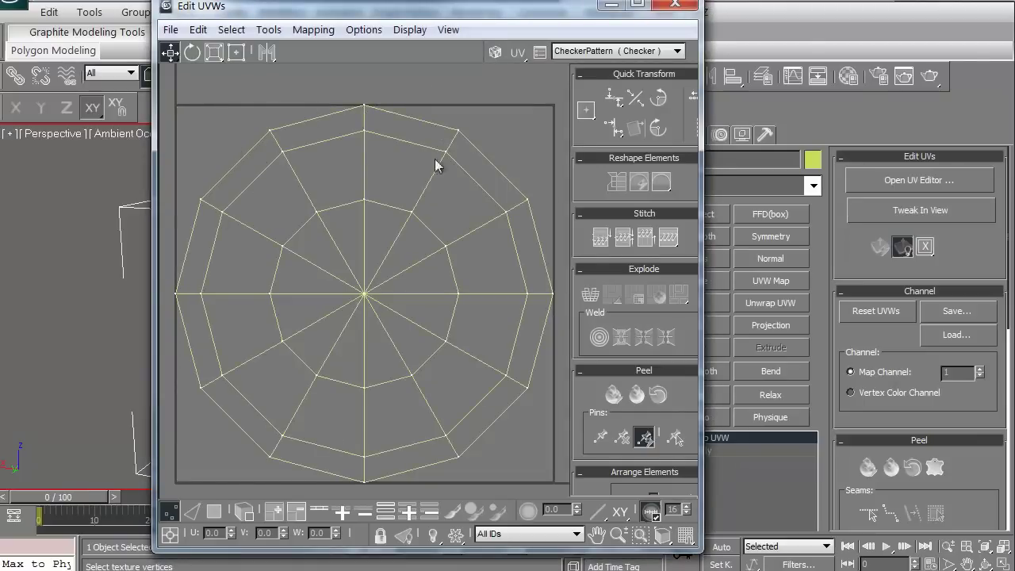
{"action": "left_click_drag", "start_coordinate": [357, 10], "coordinate": [460, 15]}
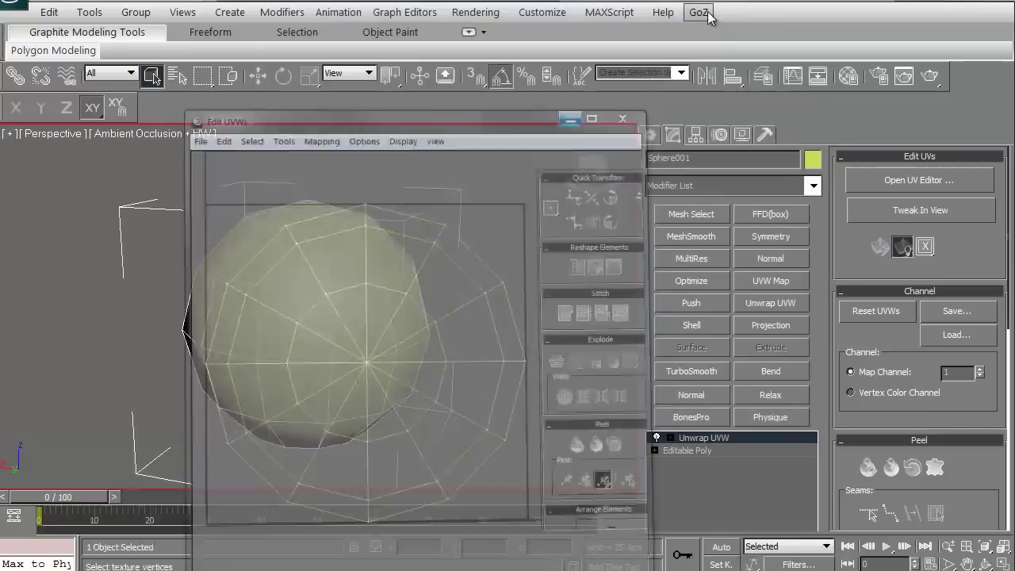
{"action": "left_click", "coordinate": [711, 8]}
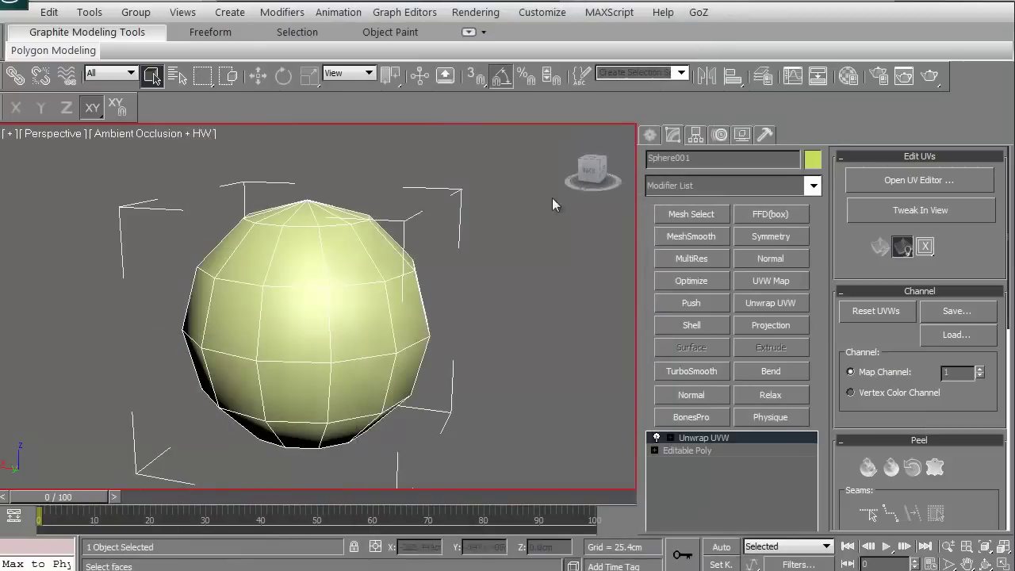
{"action": "middle_click_drag", "start_coordinate": [340, 428], "coordinate": [343, 420]}
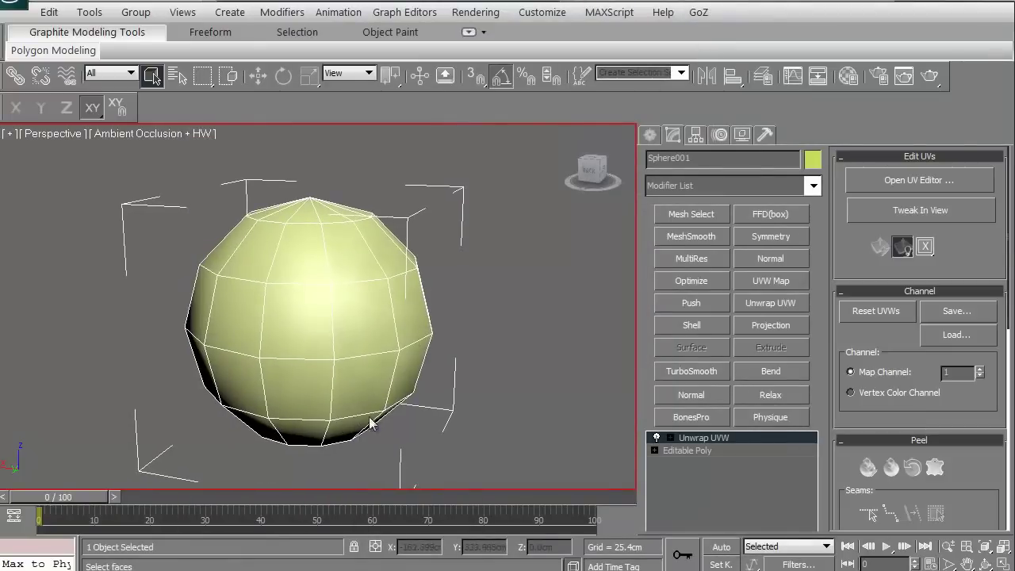
{"action": "middle_click_drag", "start_coordinate": [367, 388], "coordinate": [378, 369]}
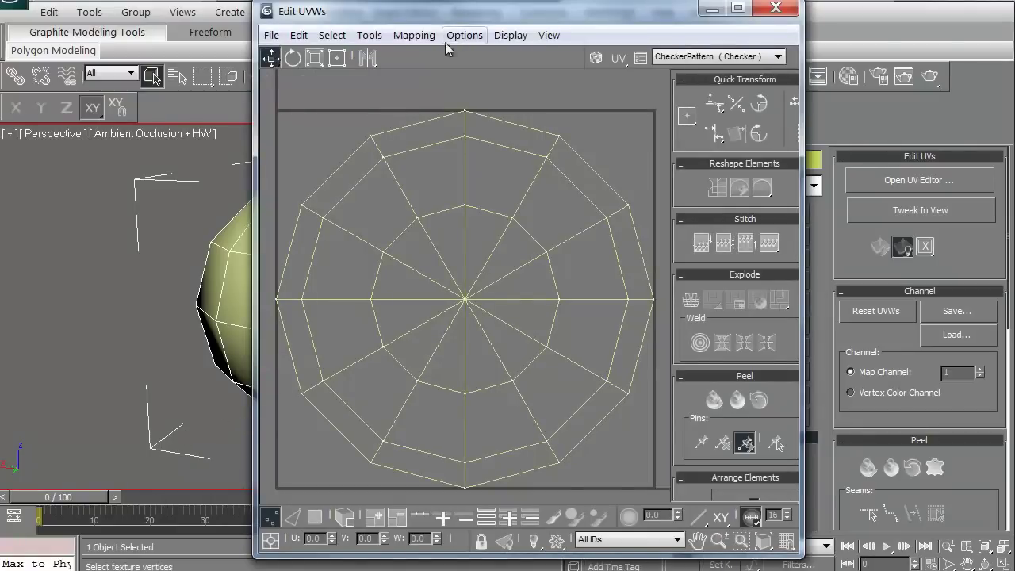
{"action": "left_click_drag", "start_coordinate": [467, 23], "coordinate": [564, 12]}
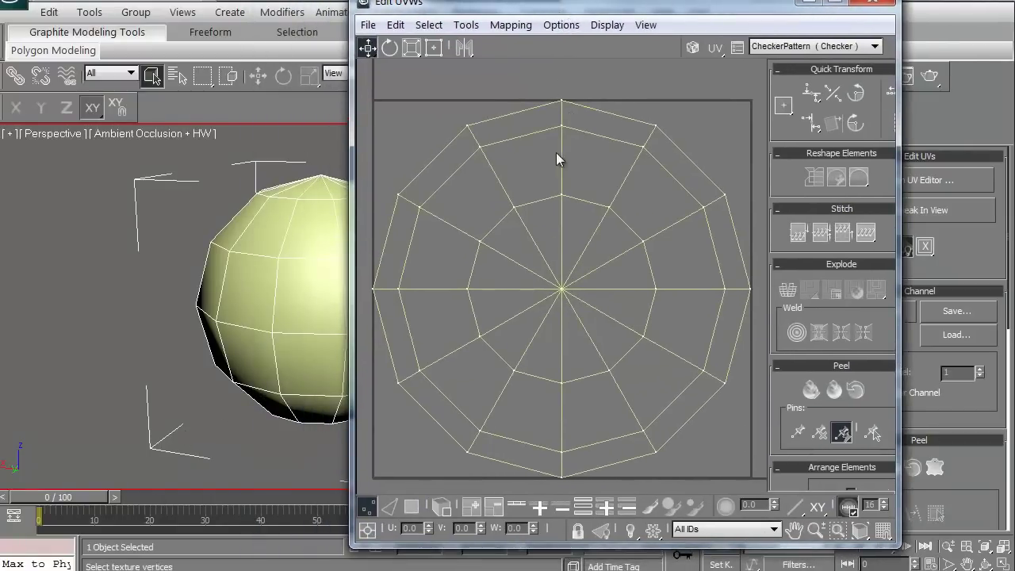
{"action": "middle_click_drag", "start_coordinate": [428, 370], "coordinate": [453, 367]}
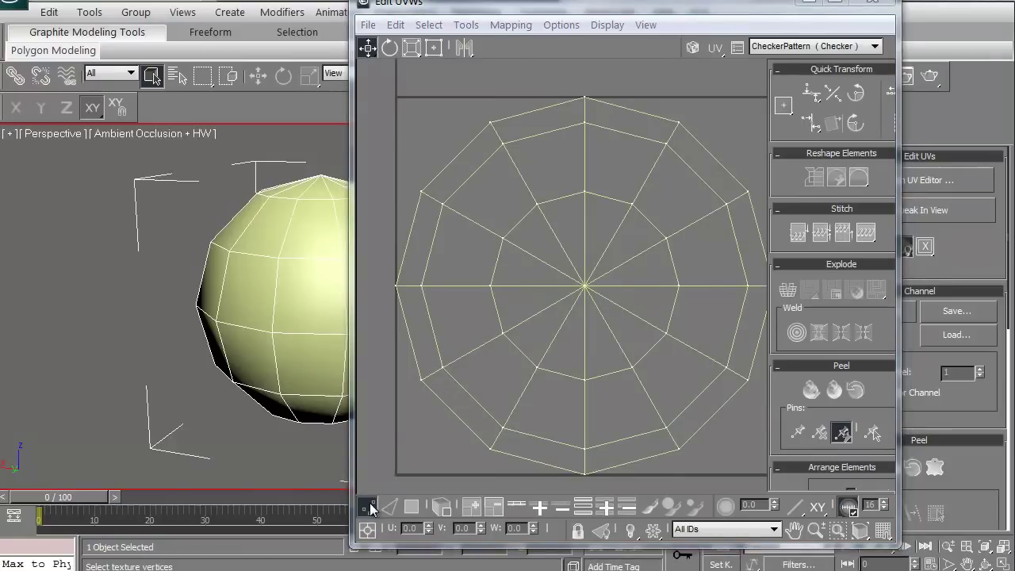
{"action": "left_click", "coordinate": [810, 3]}
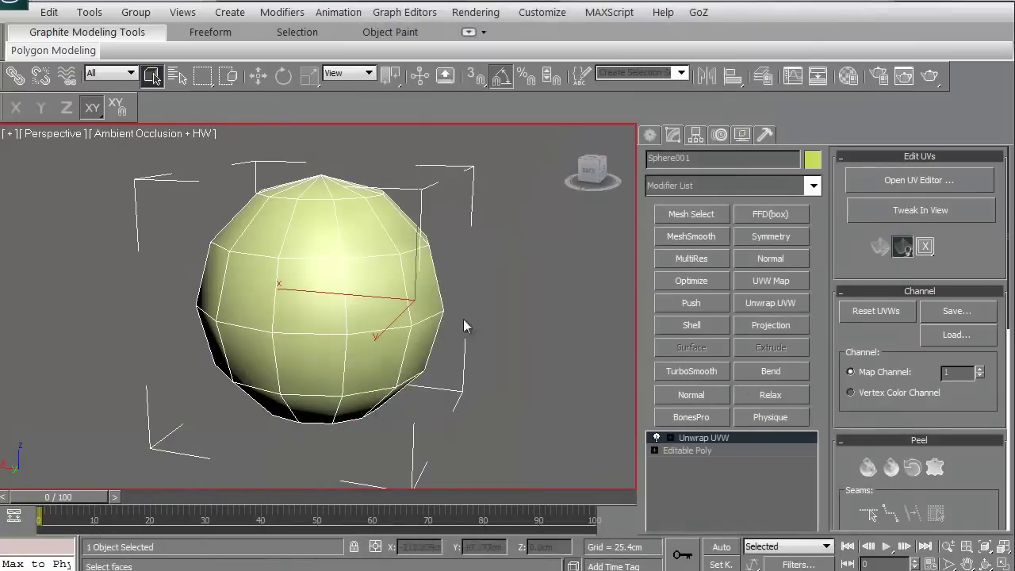
Expand Unwrap UVW and select a face on the sphere's front at Face level
{"action": "left_click", "coordinate": [669, 438]}
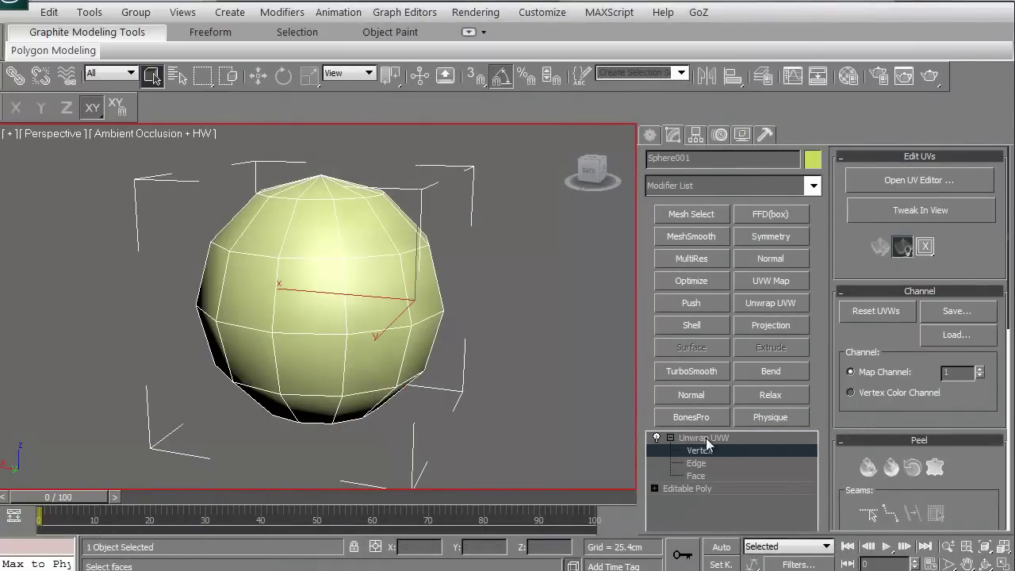
{"action": "left_click", "coordinate": [695, 463]}
{"action": "left_click", "coordinate": [695, 475]}
{"action": "left_click", "coordinate": [328, 307]}
{"action": "middle_click_drag", "start_coordinate": [328, 307], "coordinate": [287, 309]}
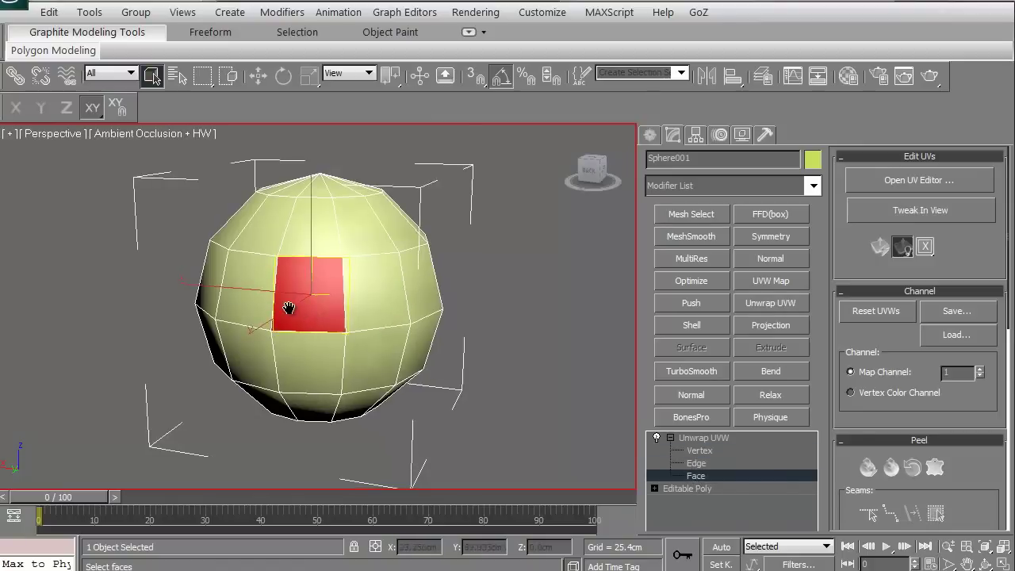
{"action": "scroll", "coordinate": [288, 308], "scroll_direction": "up", "scroll_amount": 2}
Select an edge at Edge level, then switch to Vertex level and select a vertex
{"action": "left_click", "coordinate": [696, 463]}
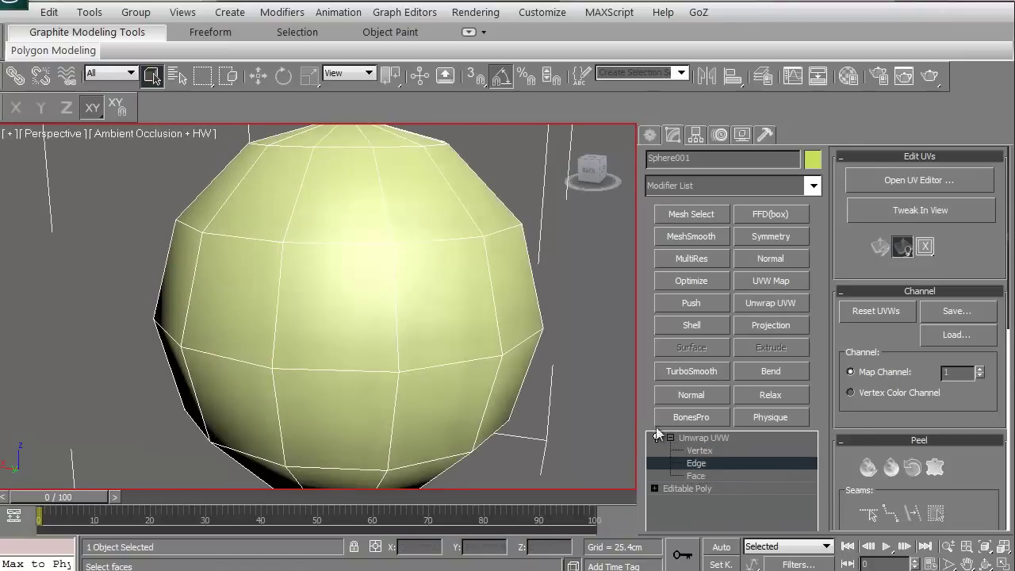
{"action": "left_click", "coordinate": [434, 379]}
{"action": "scroll", "coordinate": [322, 340], "scroll_direction": "down", "scroll_amount": 3}
{"action": "middle_click_drag", "start_coordinate": [322, 340], "coordinate": [336, 346]}
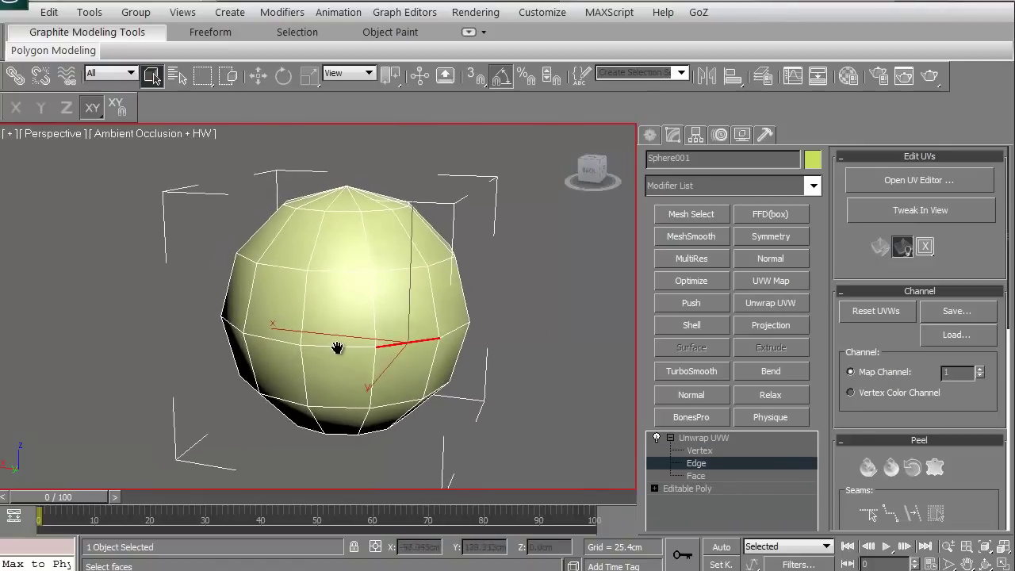
{"action": "left_click", "coordinate": [668, 451]}
{"action": "left_click_drag", "start_coordinate": [341, 274], "coordinate": [403, 295]}
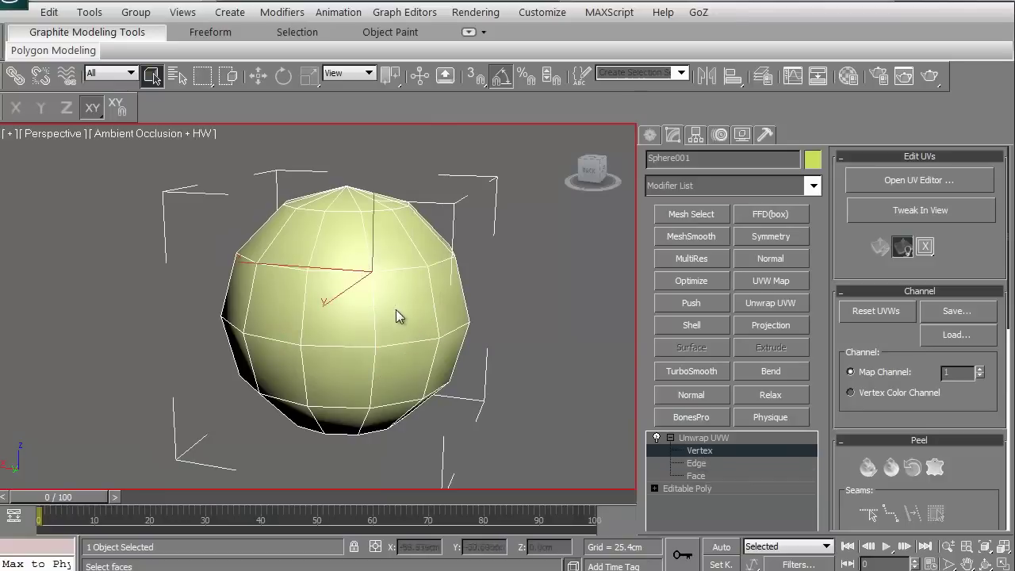
{"action": "middle_click_drag", "start_coordinate": [337, 301], "coordinate": [332, 305]}
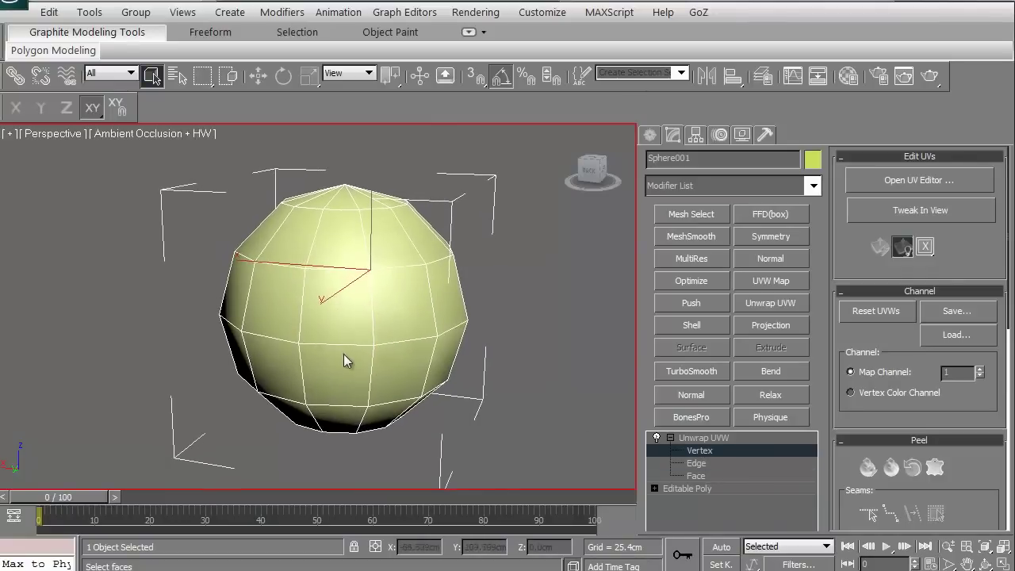
{"action": "middle_click_drag", "start_coordinate": [344, 358], "coordinate": [306, 354]}
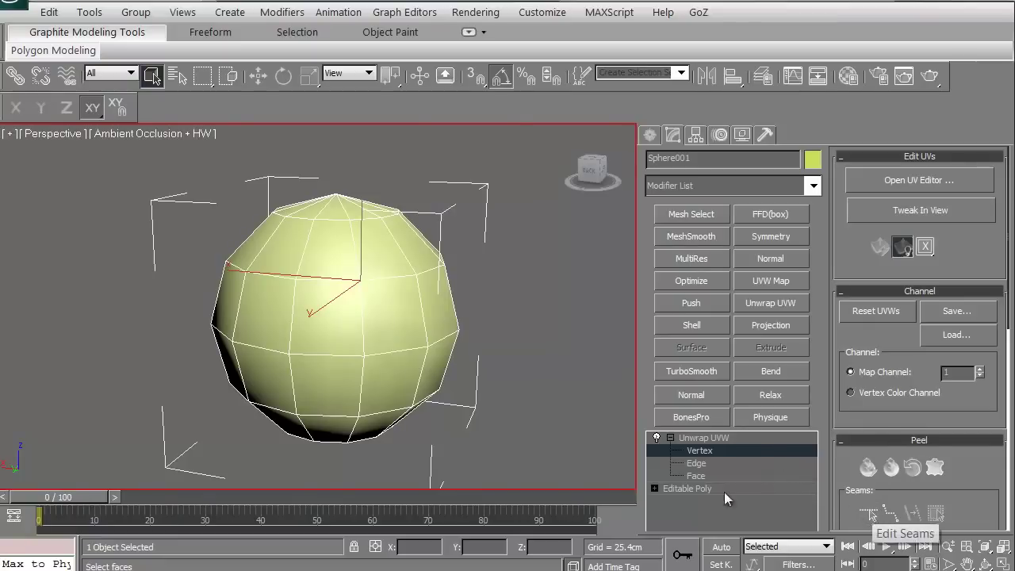
Select every edge of the sphere's equator loop at Edge level
{"action": "left_click", "coordinate": [697, 464]}
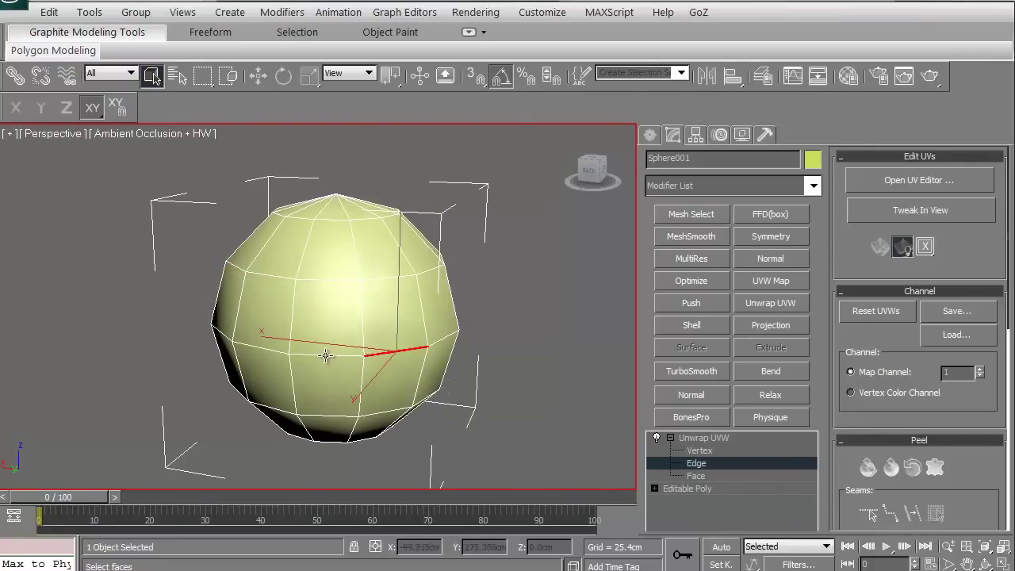
{"action": "left_click", "coordinate": [325, 355], "text": "ctrl"}
{"action": "left_click", "coordinate": [272, 350], "text": "ctrl"}
{"action": "left_click", "coordinate": [222, 334], "text": "ctrl"}
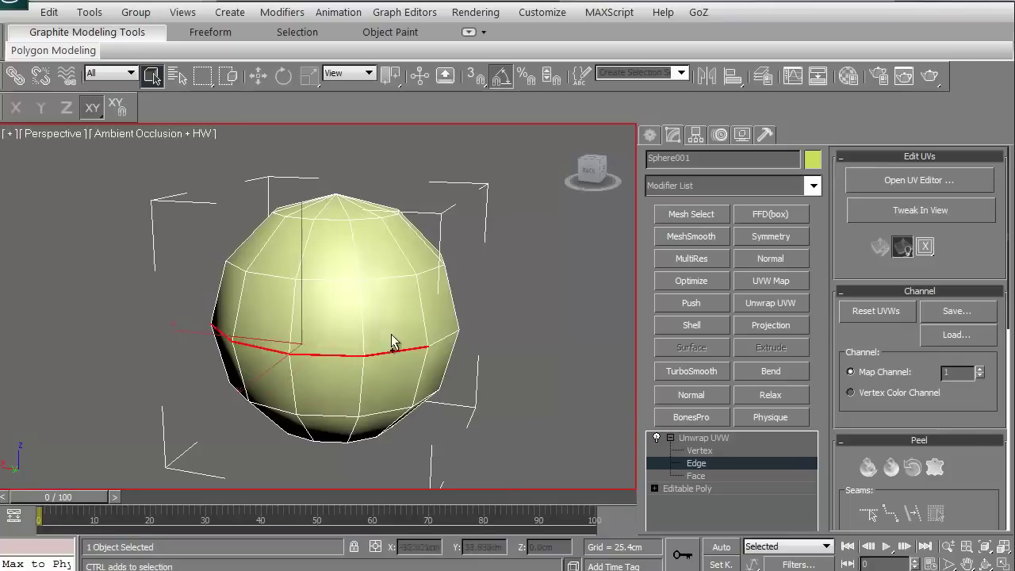
{"action": "left_click", "coordinate": [438, 341], "text": "ctrl"}
{"action": "mouse_move", "coordinate": [393, 359]}
{"action": "middle_mouse_down", "text": "alt"}
{"action": "mouse_move", "coordinate": [366, 331]}
{"action": "mouse_move", "coordinate": [199, 335]}
{"action": "middle_mouse_up", "text": "alt"}
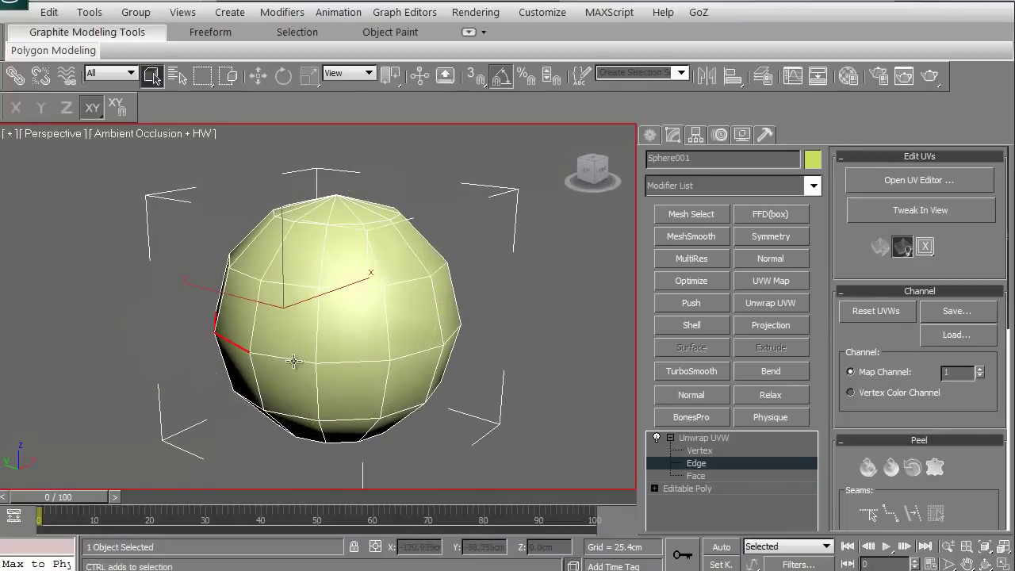
{"action": "left_click", "coordinate": [294, 361], "text": "ctrl"}
{"action": "left_click", "coordinate": [349, 361], "text": "ctrl"}
{"action": "left_click", "coordinate": [412, 354], "text": "ctrl"}
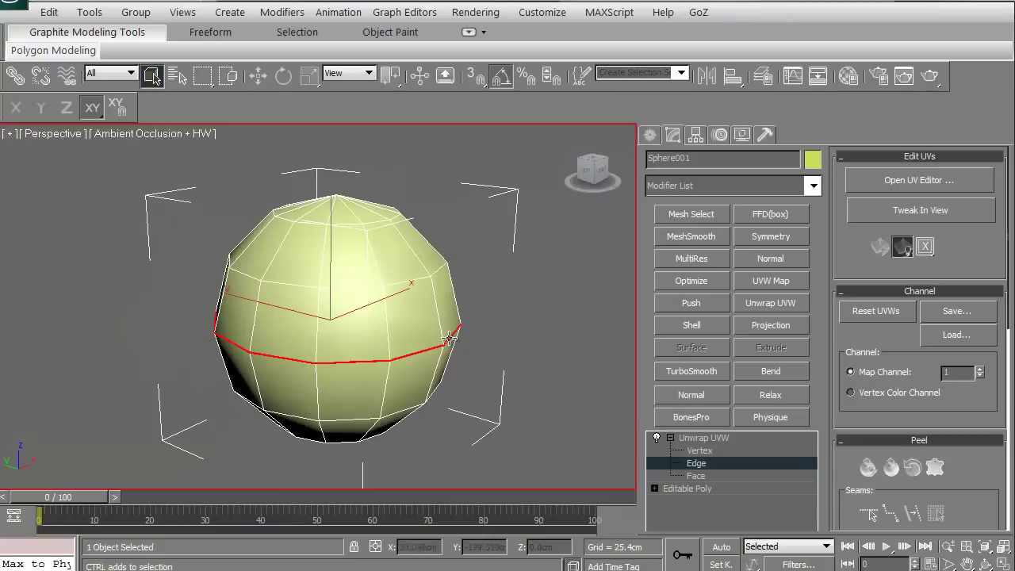
{"action": "middle_click_drag", "start_coordinate": [401, 346], "coordinate": [215, 344], "text": "alt"}
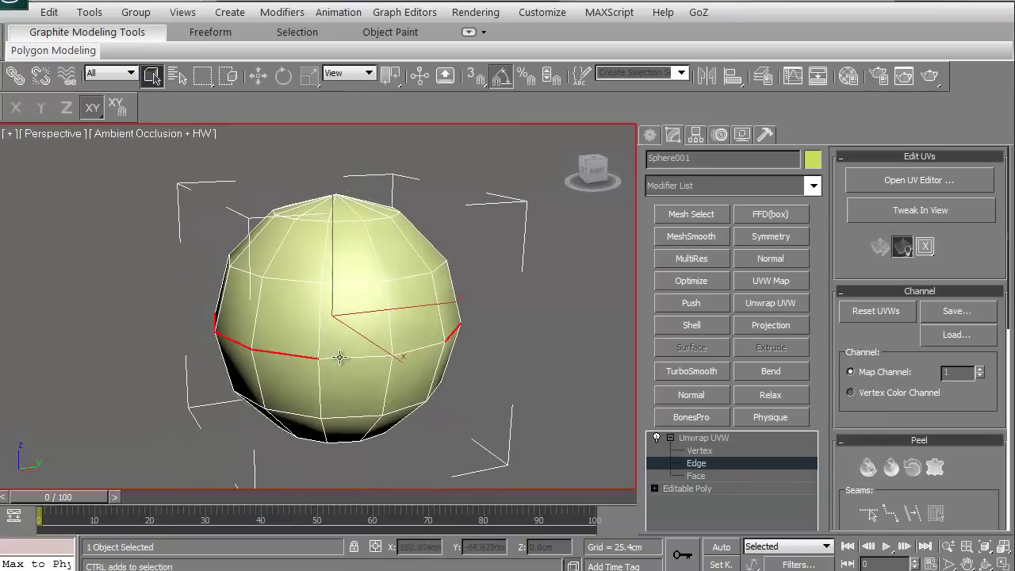
{"action": "left_click", "coordinate": [339, 358], "text": "ctrl"}
{"action": "left_click", "coordinate": [413, 354], "text": "ctrl"}
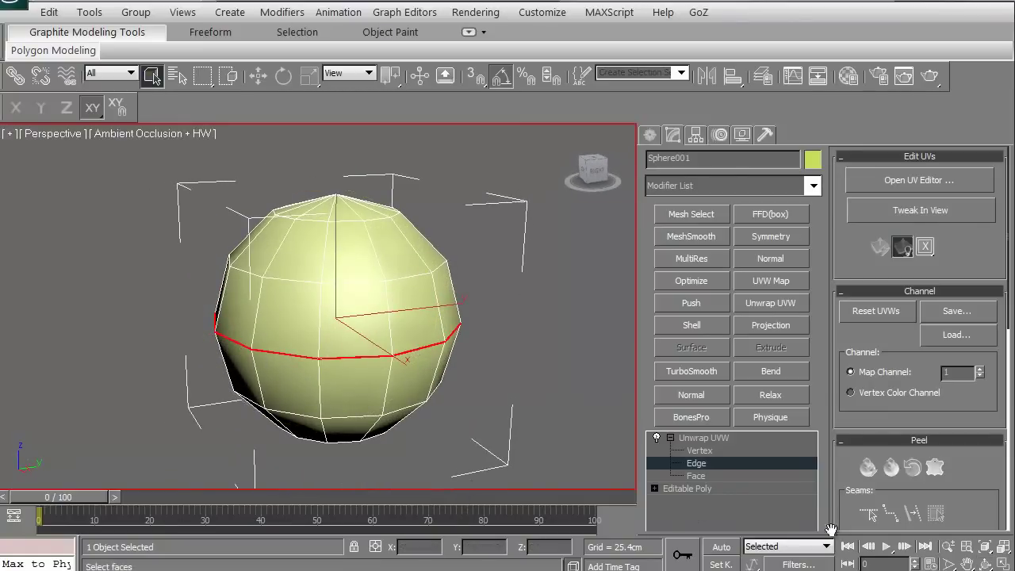
Convert the equator edge selection to a seam and peel the sphere along it
{"action": "scroll", "coordinate": [842, 502], "scroll_direction": "down", "scroll_amount": 2}
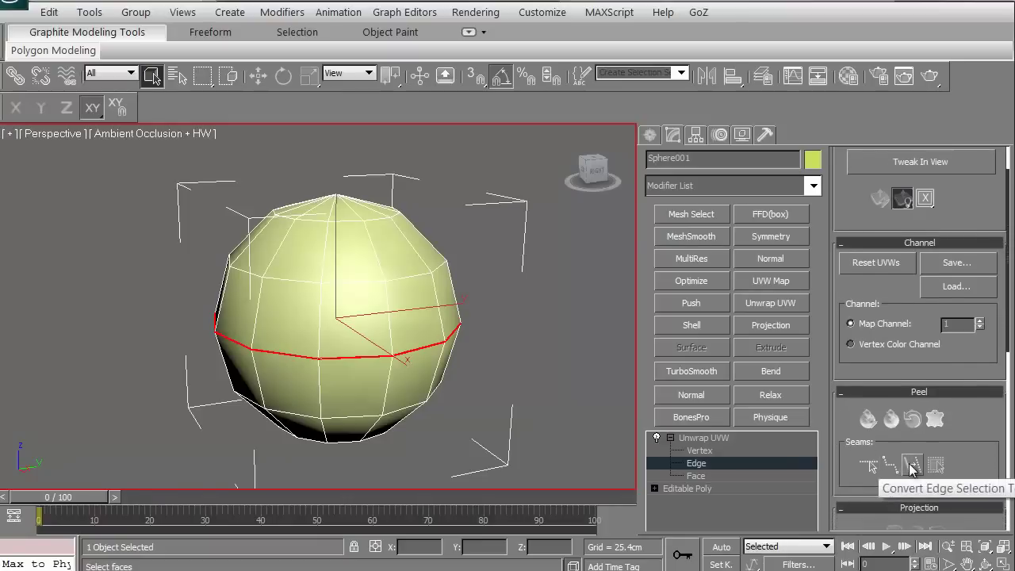
{"action": "left_click", "coordinate": [909, 467]}
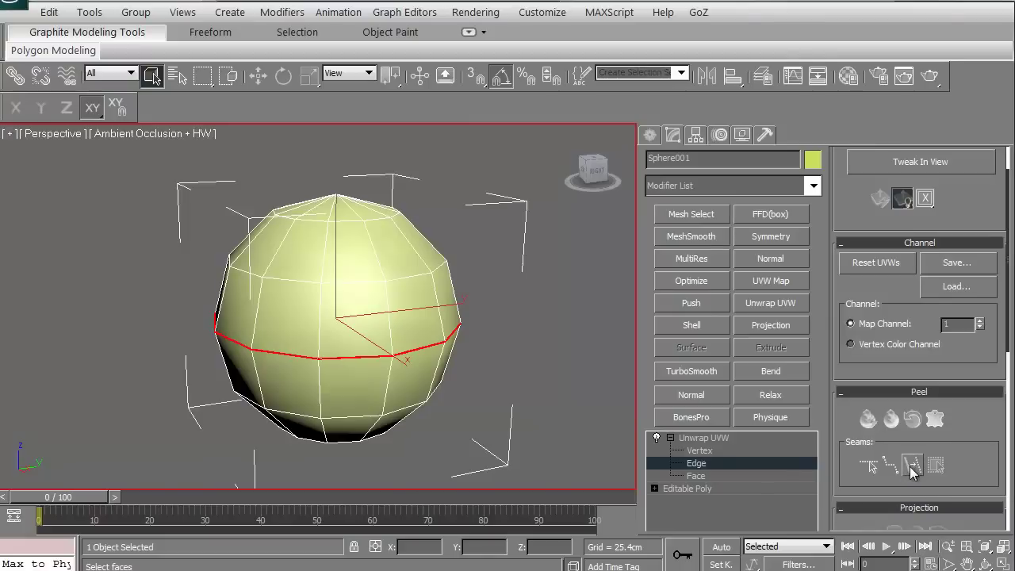
{"action": "left_click", "coordinate": [910, 468]}
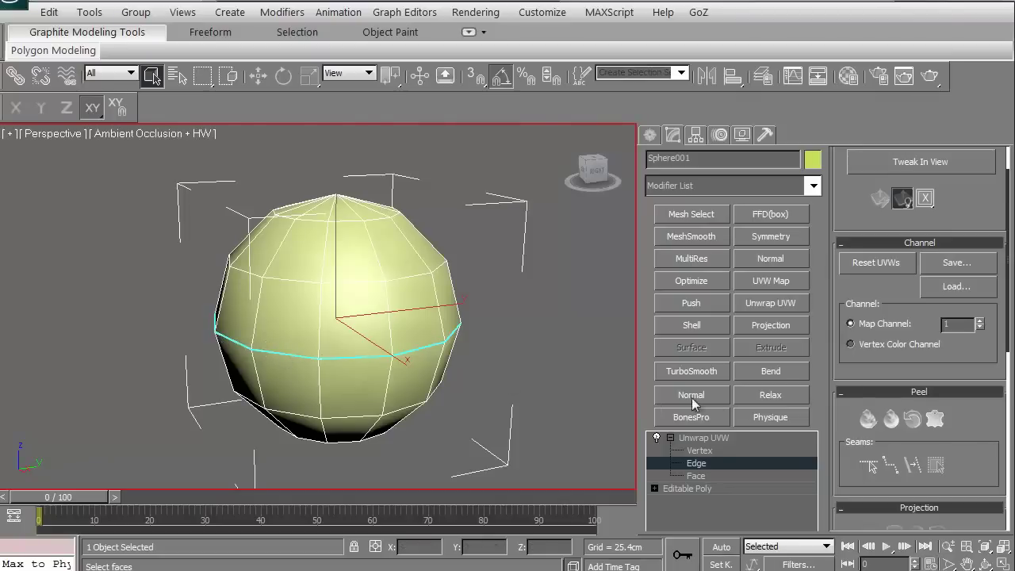
{"action": "left_click", "coordinate": [889, 421]}
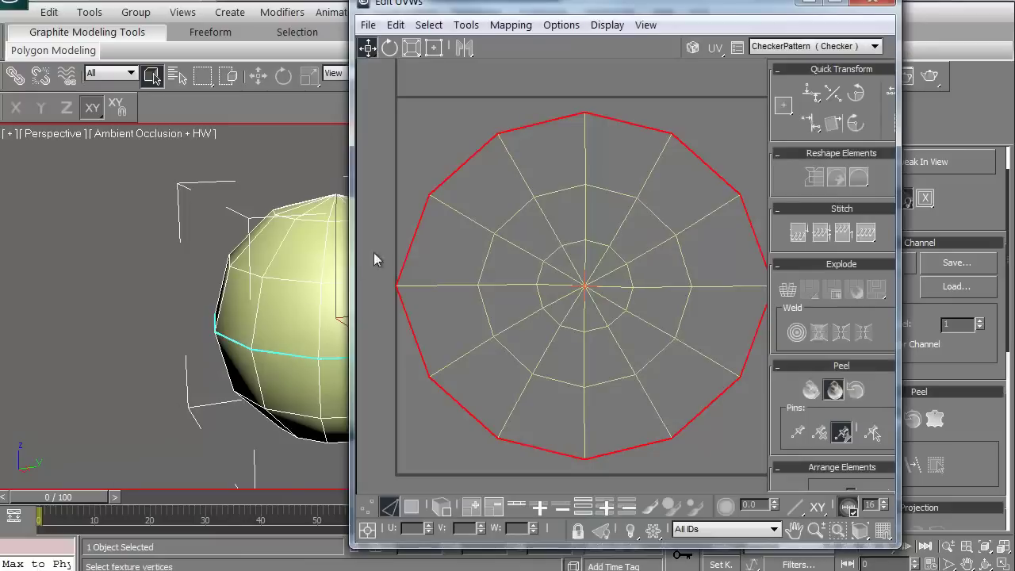
Select all UV vertices and lift one peeled hemisphere above the other
{"action": "scroll", "coordinate": [507, 324], "scroll_direction": "down", "scroll_amount": 2}
{"action": "scroll", "coordinate": [526, 305], "scroll_direction": "down", "scroll_amount": 2}
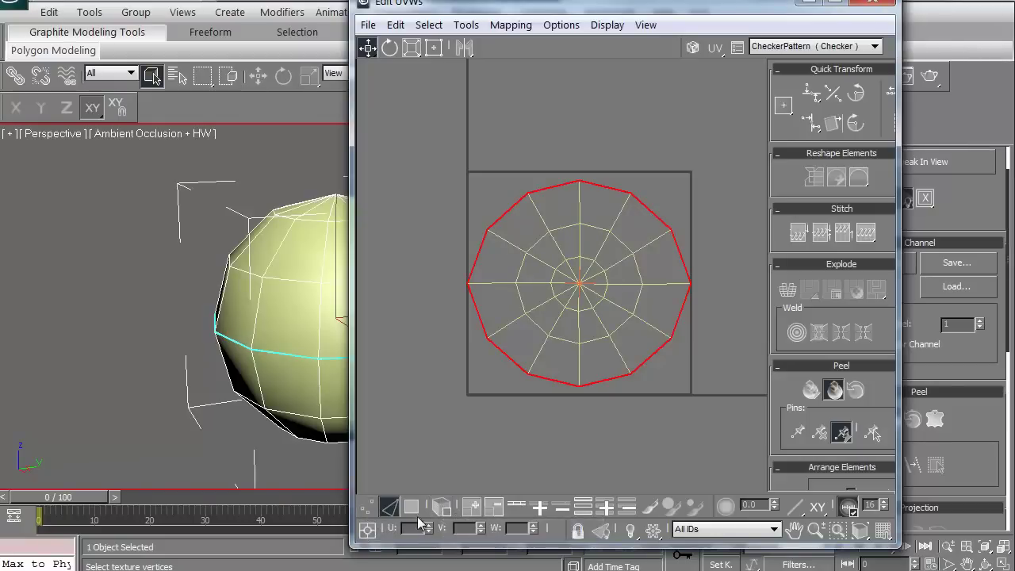
{"action": "left_click", "coordinate": [442, 508]}
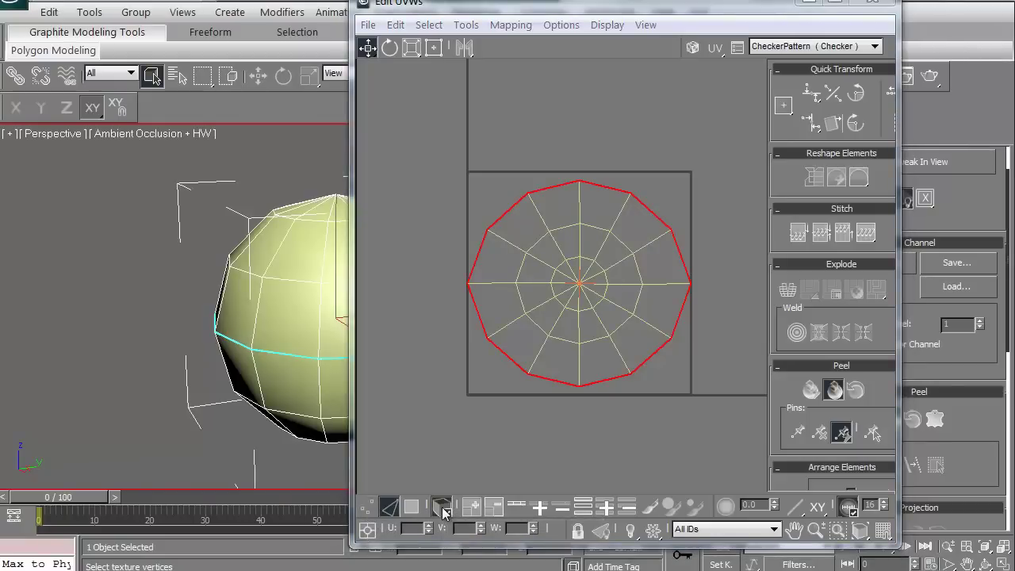
{"action": "left_click", "coordinate": [455, 363]}
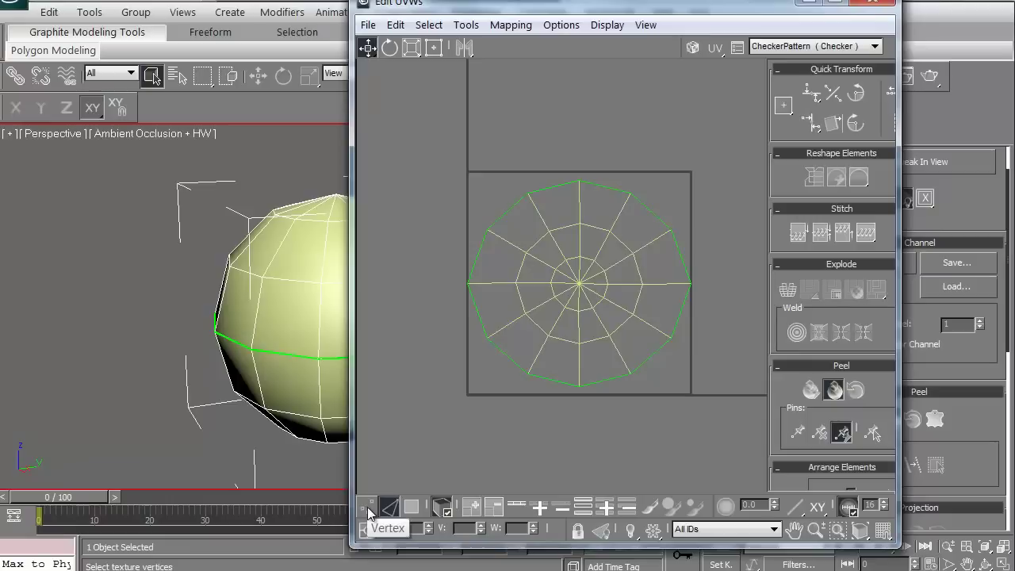
{"action": "left_click", "coordinate": [368, 508]}
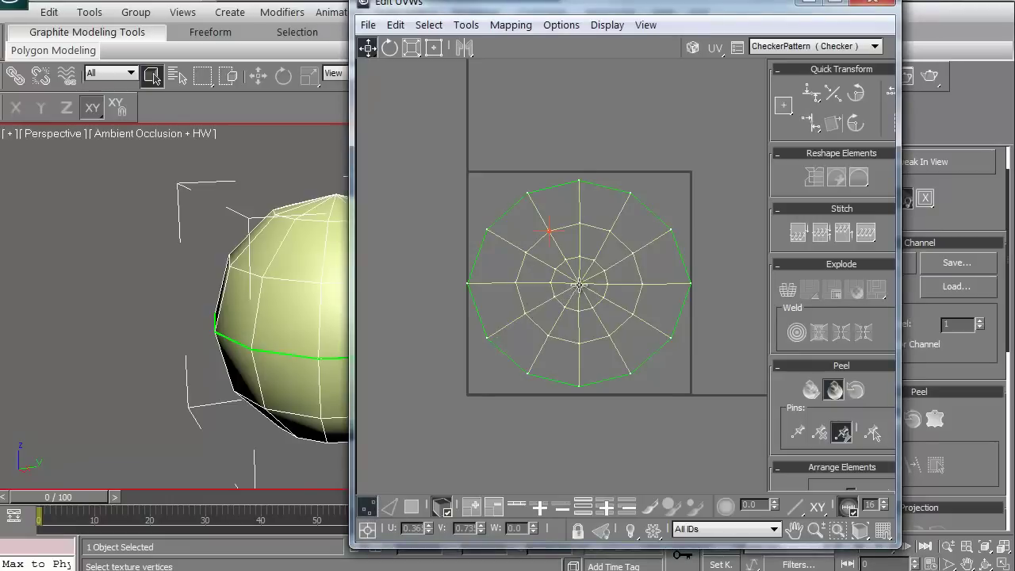
{"action": "key", "text": "ctrl+a"}
{"action": "scroll", "coordinate": [584, 362], "scroll_direction": "down", "scroll_amount": 2}
{"action": "scroll", "coordinate": [588, 364], "scroll_direction": "down", "scroll_amount": 1}
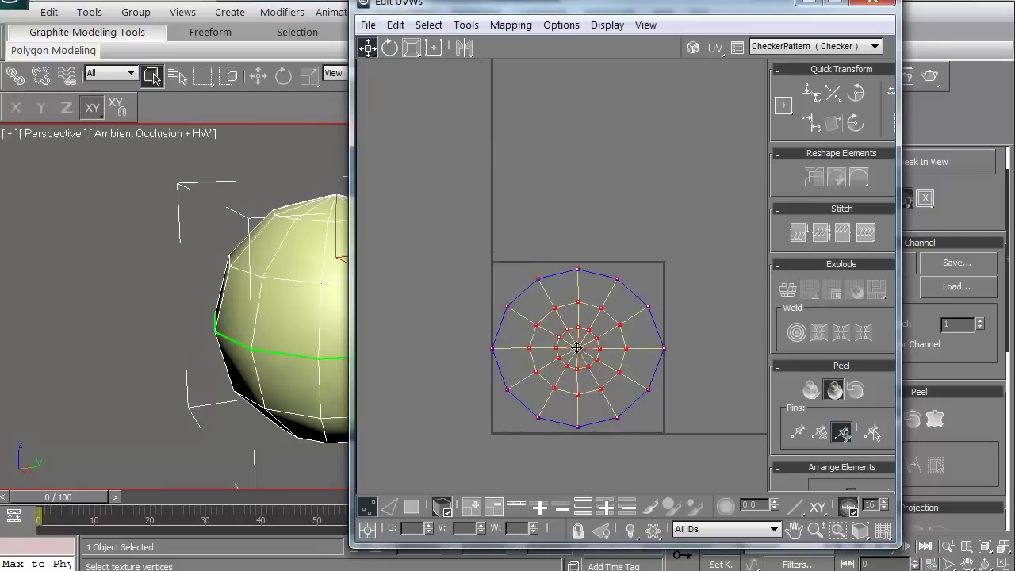
{"action": "mouse_move", "coordinate": [576, 347]}
{"action": "left_mouse_down"}
{"action": "mouse_move", "coordinate": [578, 151]}
{"action": "mouse_move", "coordinate": [581, 180]}
{"action": "left_mouse_up"}
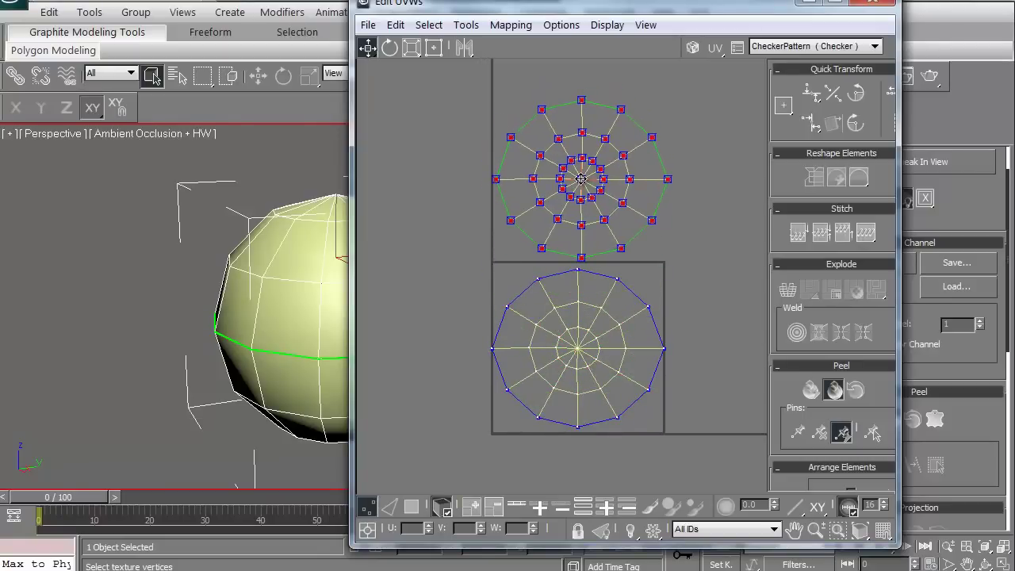
Scale both hemisphere shells down and move them into the UV square
{"action": "left_click_drag", "start_coordinate": [555, 4], "coordinate": [669, 7]}
{"action": "key", "text": "z"}
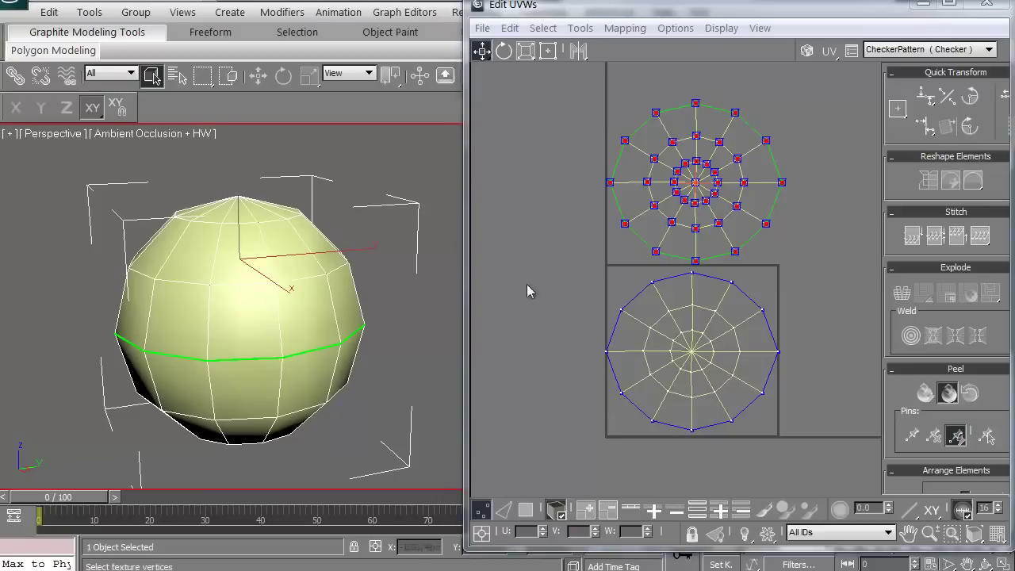
{"action": "left_click", "coordinate": [556, 318]}
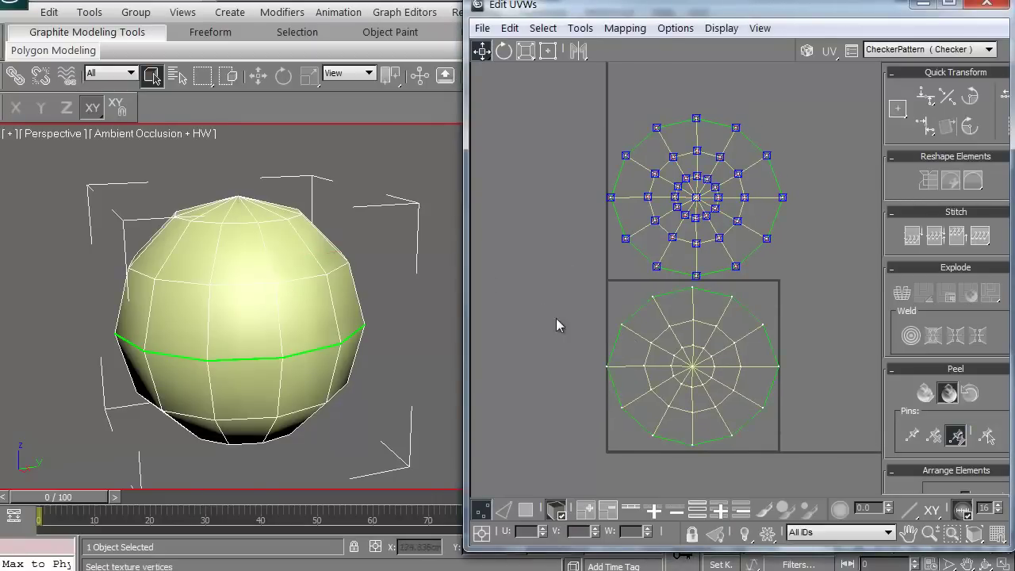
{"action": "mouse_move", "coordinate": [556, 317]}
{"action": "middle_mouse_down"}
{"action": "mouse_move", "coordinate": [566, 301]}
{"action": "mouse_move", "coordinate": [524, 311]}
{"action": "mouse_move", "coordinate": [535, 302]}
{"action": "middle_mouse_up"}
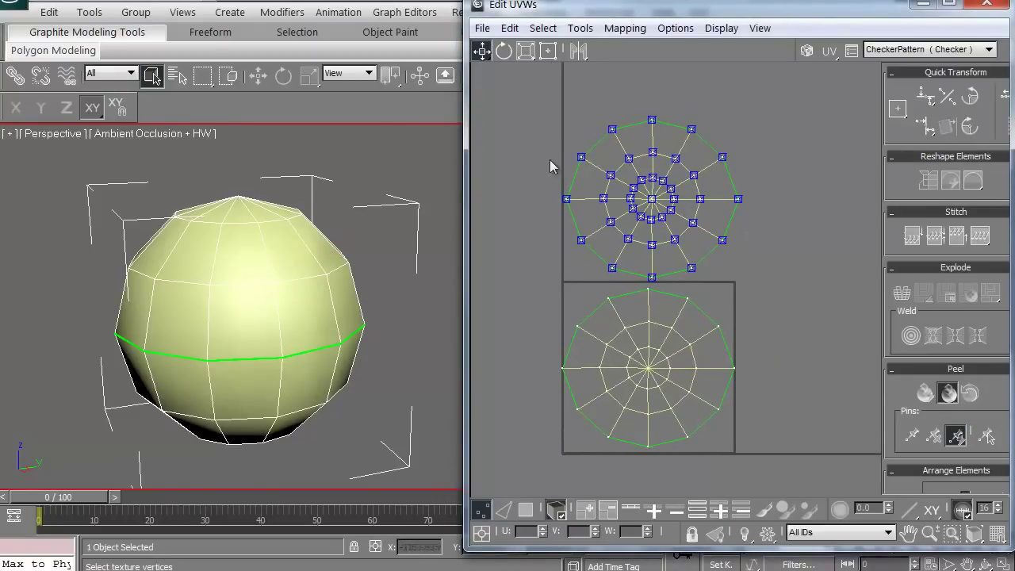
{"action": "left_click_drag", "start_coordinate": [785, 436], "coordinate": [786, 437]}
{"action": "left_click", "coordinate": [523, 52]}
{"action": "left_click_drag", "start_coordinate": [627, 155], "coordinate": [519, 385]}
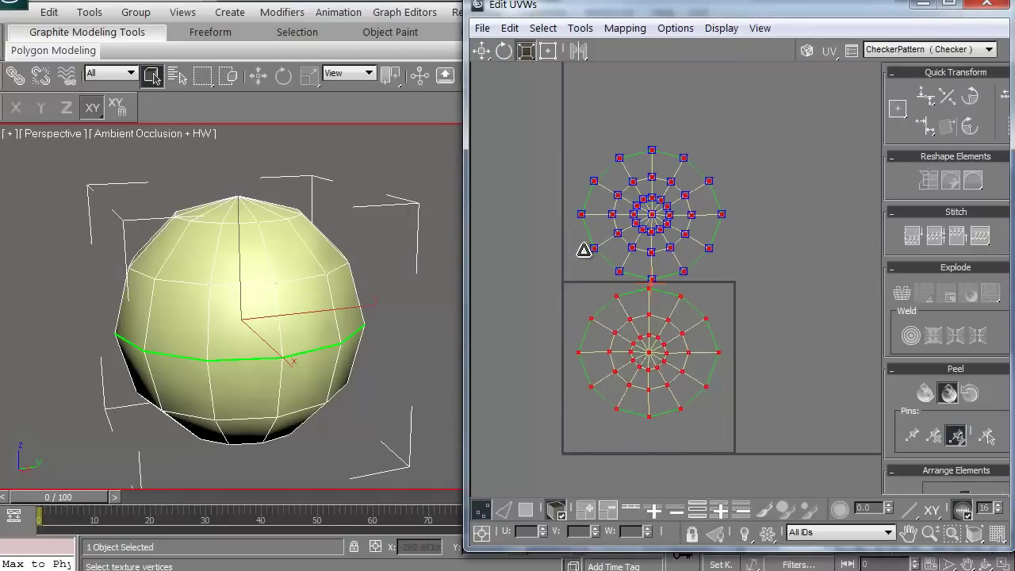
{"action": "left_click", "coordinate": [482, 52]}
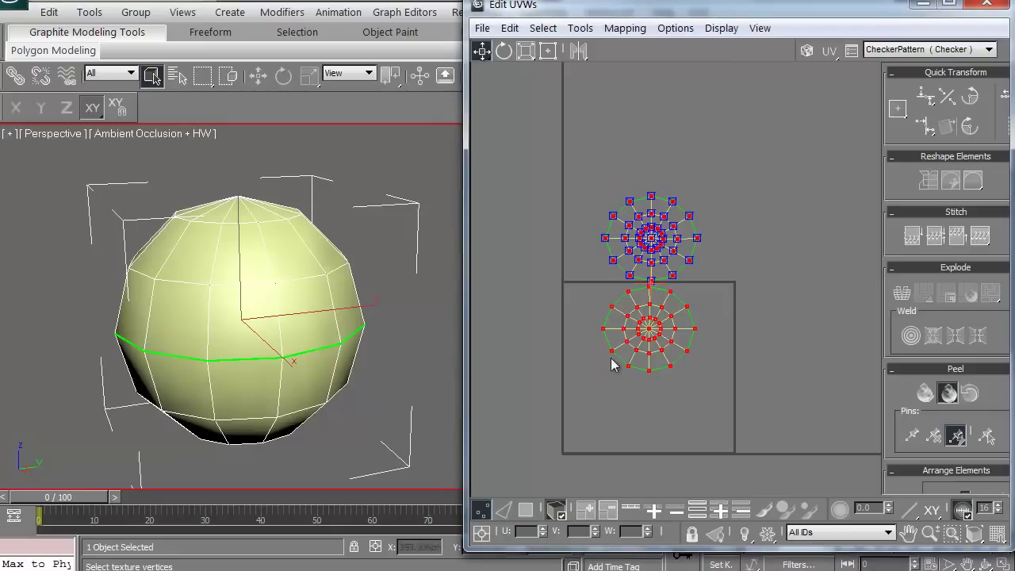
{"action": "left_click_drag", "start_coordinate": [615, 360], "coordinate": [577, 432]}
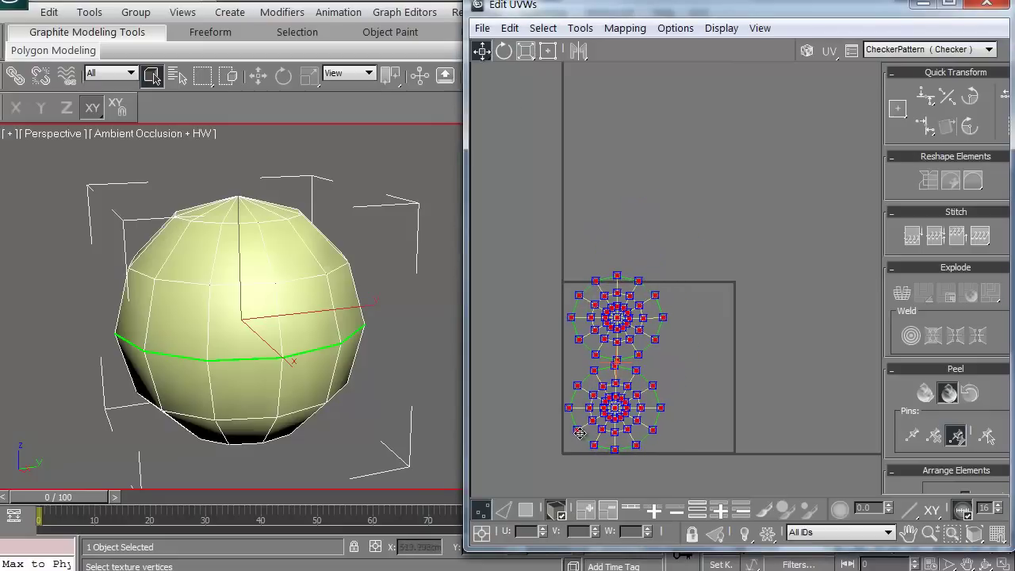
Place the upper shell in the square's upper right beside the other, then close the editor
{"action": "left_click_drag", "start_coordinate": [565, 238], "coordinate": [667, 365]}
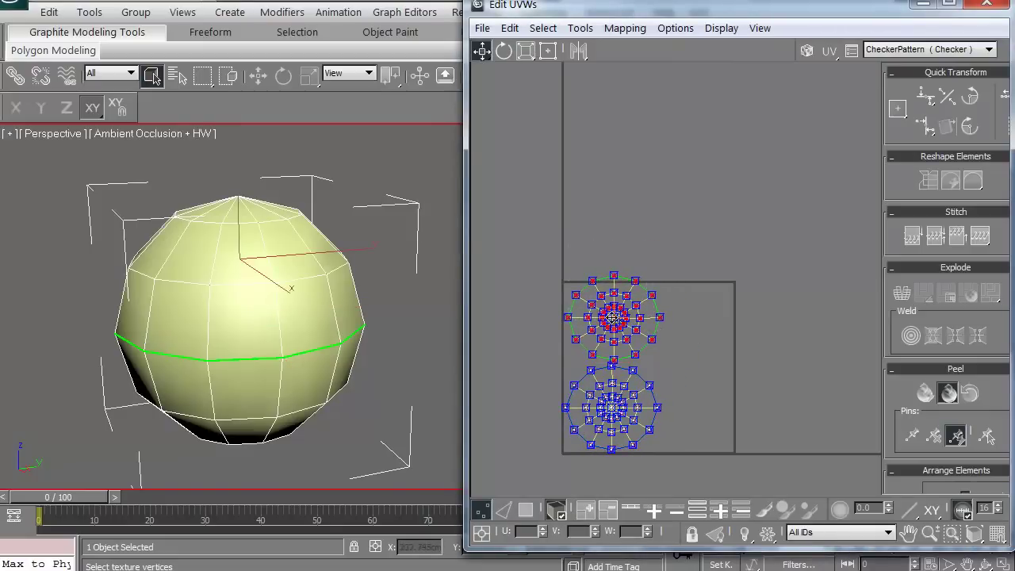
{"action": "left_click_drag", "start_coordinate": [613, 317], "coordinate": [681, 331]}
{"action": "left_click", "coordinate": [605, 351]}
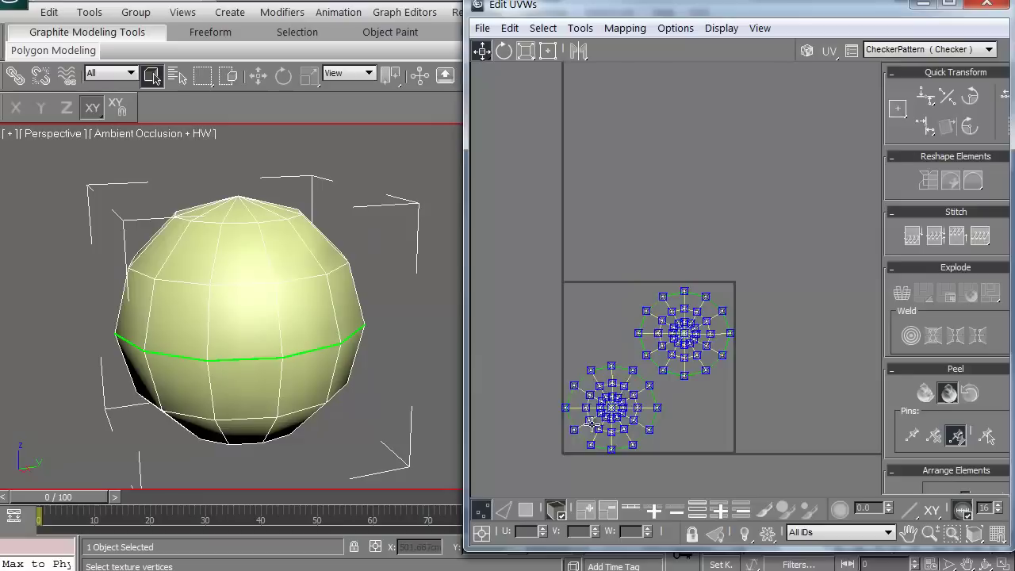
{"action": "scroll", "coordinate": [584, 414], "scroll_direction": "up", "scroll_amount": 2}
{"action": "middle_click_drag", "start_coordinate": [689, 245], "coordinate": [679, 181]}
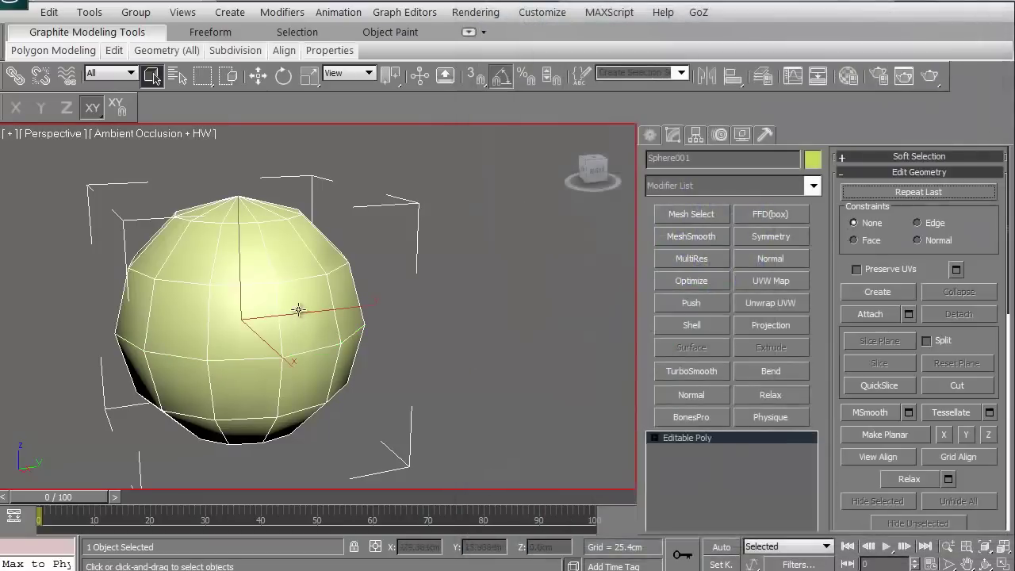
{"action": "middle_click_drag", "start_coordinate": [297, 313], "coordinate": [351, 330]}
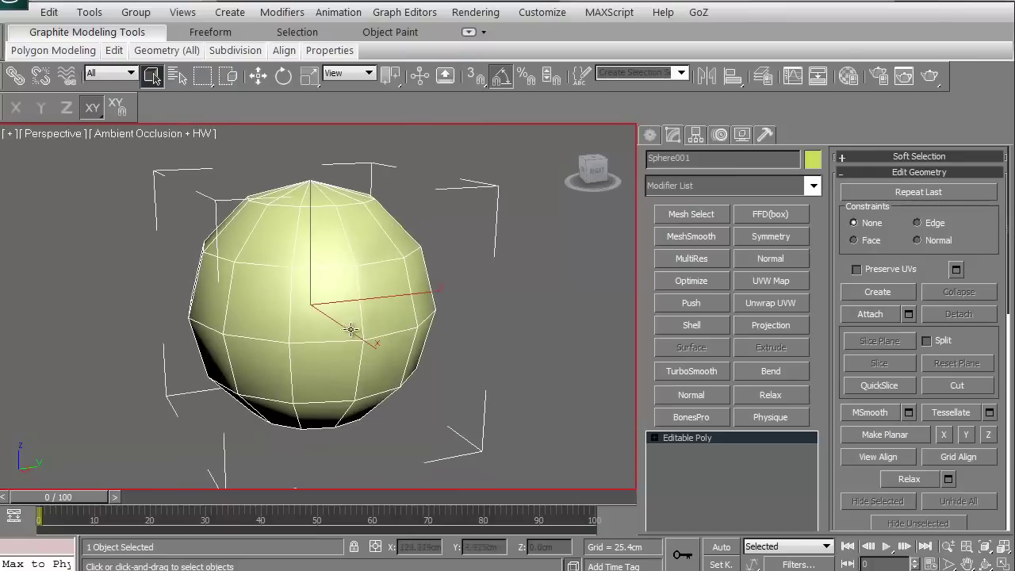
Add a planar UVW Map and a new Unwrap UVW modifier to the sphere
{"action": "left_click", "coordinate": [761, 282]}
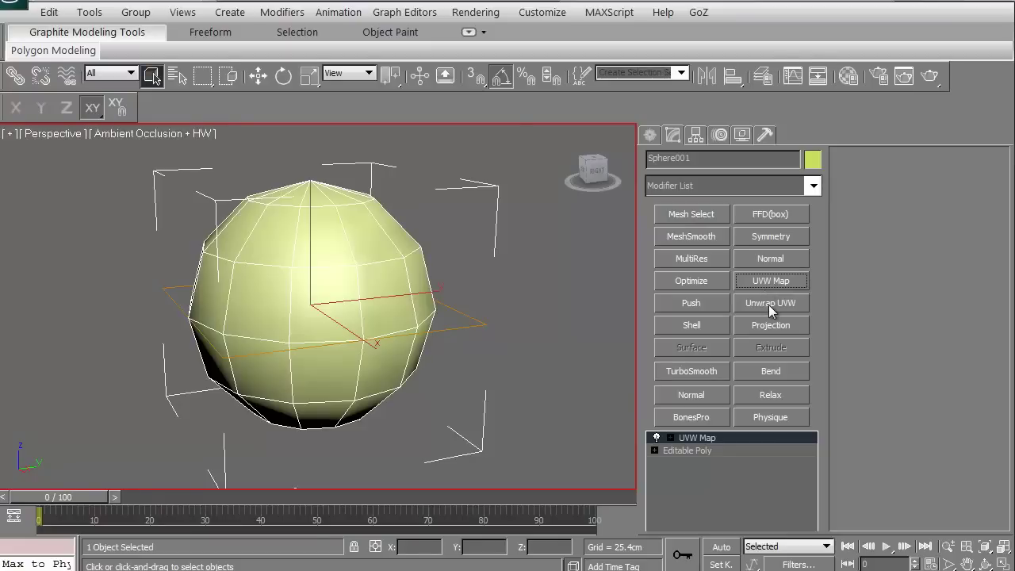
{"action": "left_click", "coordinate": [768, 305]}
{"action": "middle_click_drag", "start_coordinate": [355, 367], "coordinate": [358, 369]}
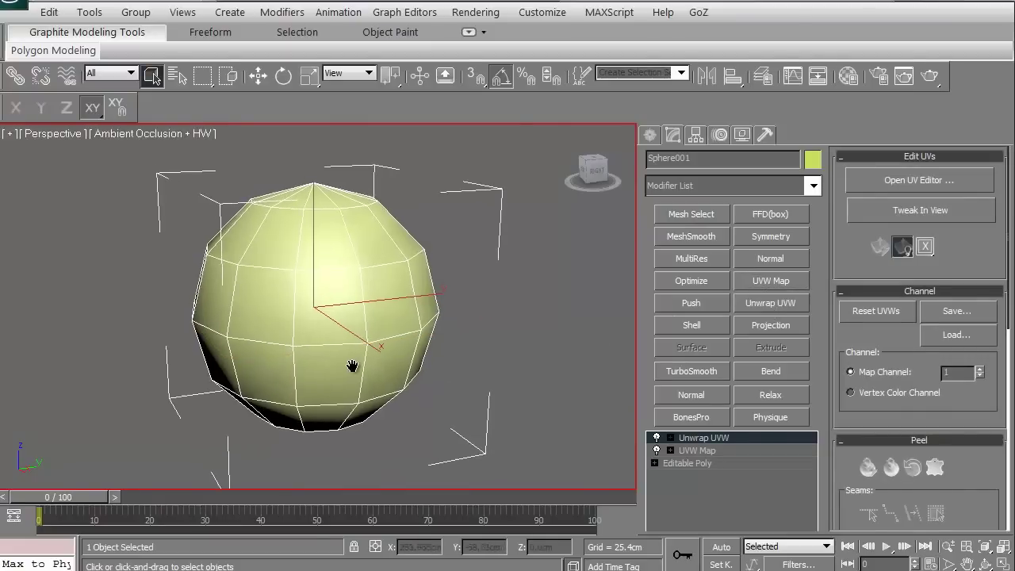
Switch Unwrap UVW to vertex level and orbit the view around the sphere
{"action": "left_click", "coordinate": [670, 437]}
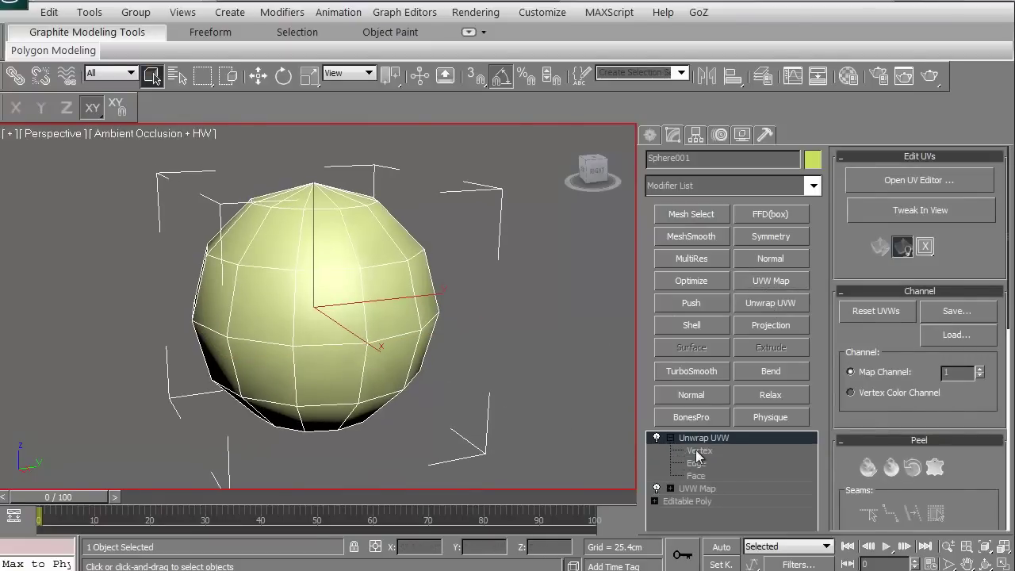
{"action": "left_click", "coordinate": [697, 450]}
{"action": "middle_click_drag", "start_coordinate": [381, 430], "coordinate": [382, 394]}
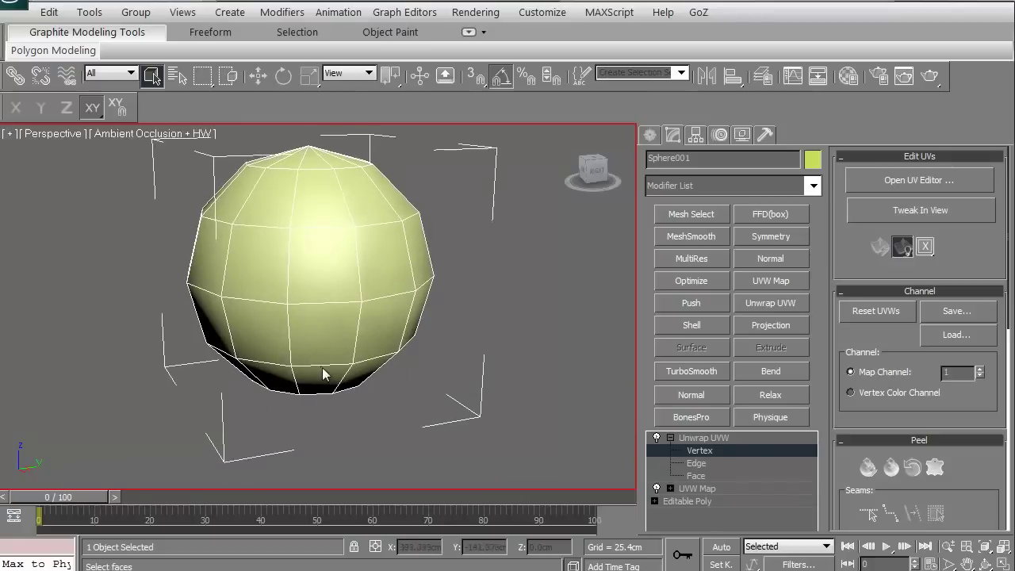
{"action": "middle_click_drag", "start_coordinate": [310, 301], "coordinate": [317, 383], "text": "alt"}
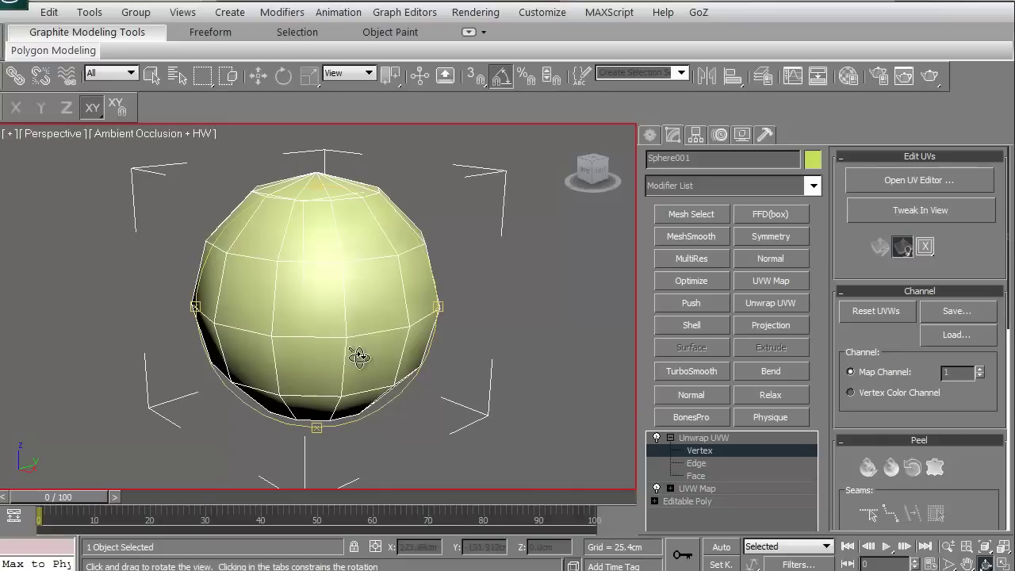
{"action": "left_click", "coordinate": [696, 463]}
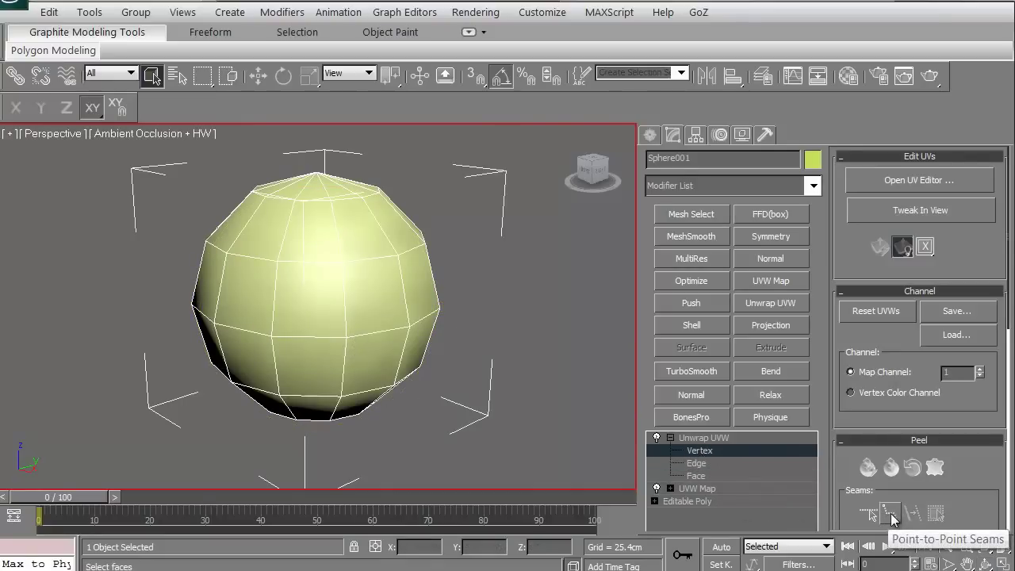
With Point-to-Point Seams on, click vertices to draw seams along the equator and upper ring
{"action": "left_click", "coordinate": [891, 514]}
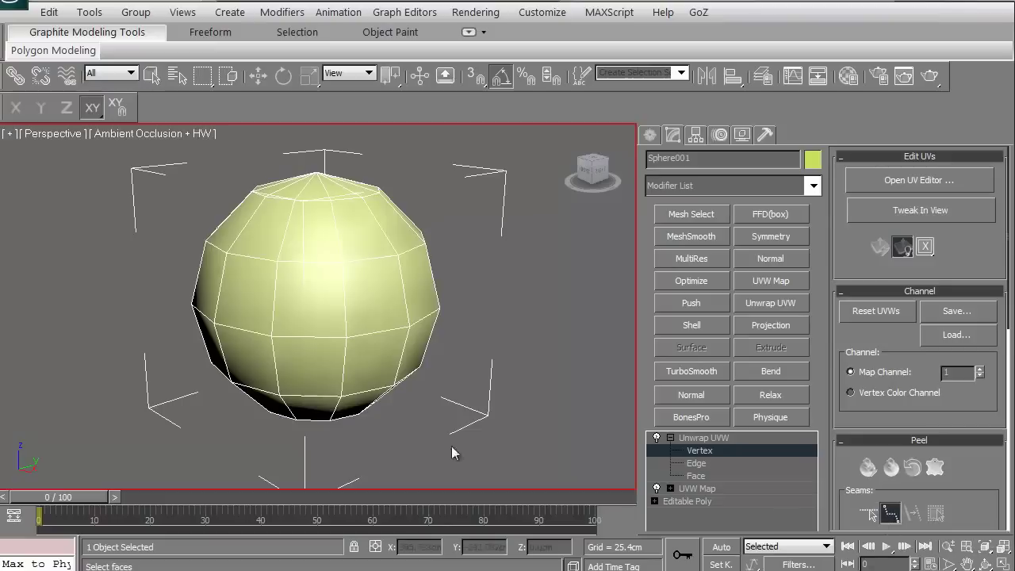
{"action": "left_click", "coordinate": [213, 335]}
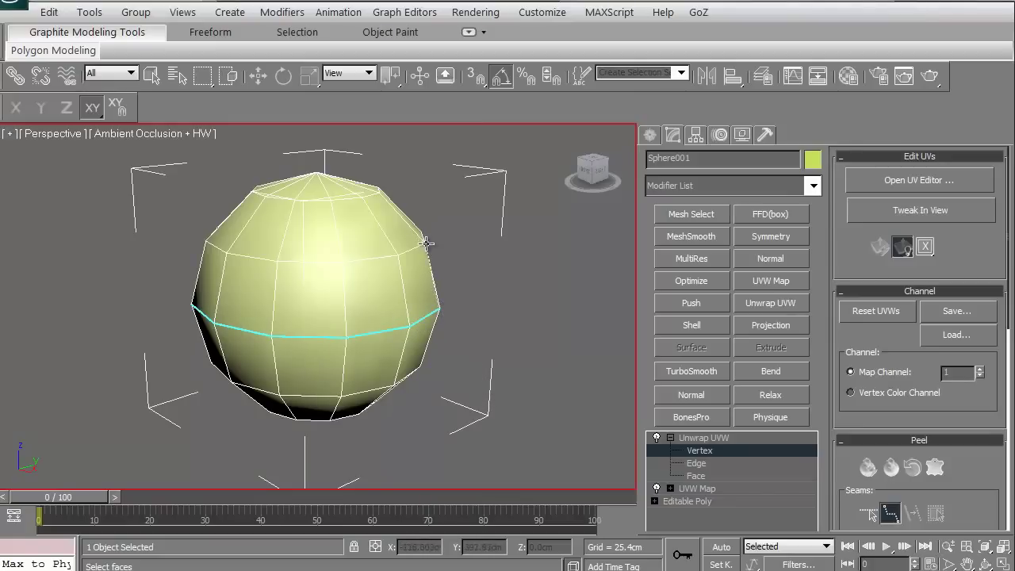
{"action": "left_click", "coordinate": [343, 260]}
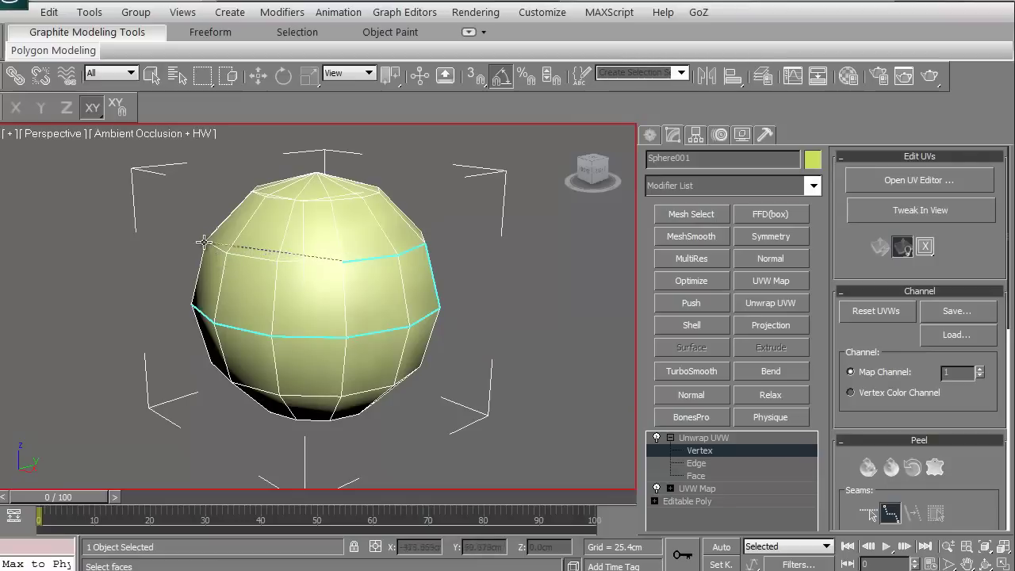
{"action": "left_click", "coordinate": [204, 241]}
{"action": "left_click", "coordinate": [258, 194]}
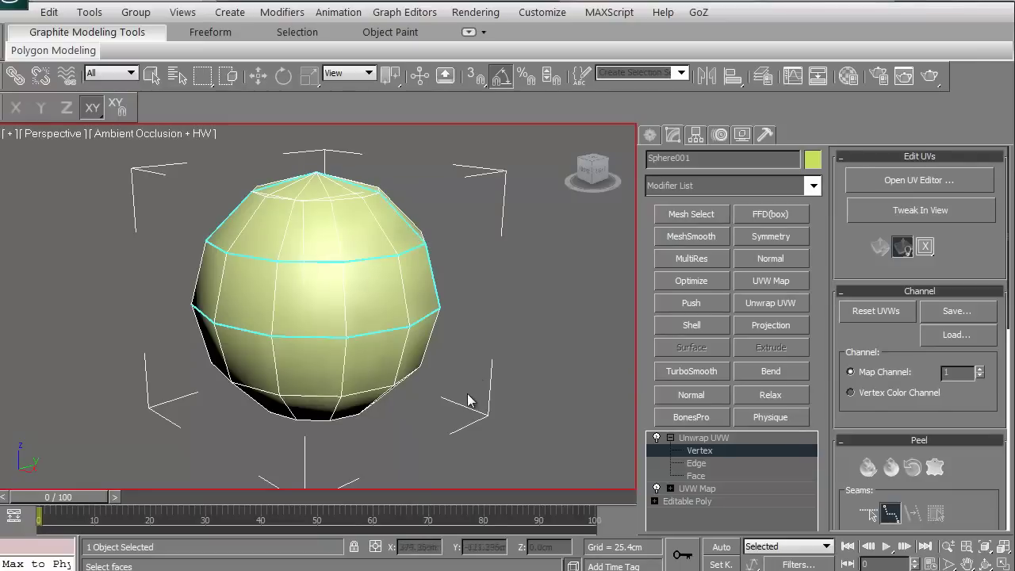
Peel the sphere's UVs along the seams and hide the checker map in Edit UVWs
{"action": "left_click", "coordinate": [891, 467]}
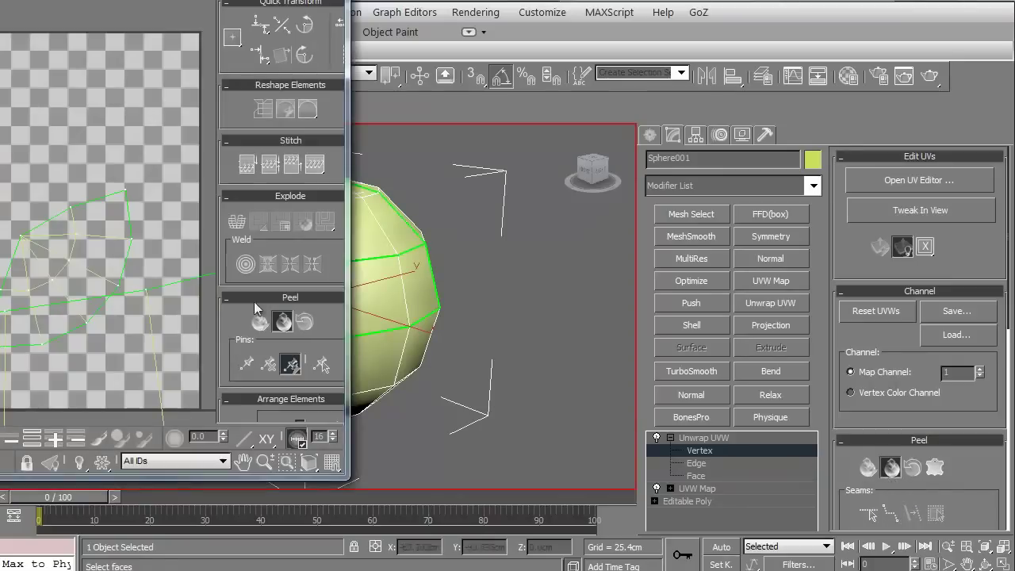
{"action": "left_click_drag", "start_coordinate": [47, 0], "coordinate": [646, 15]}
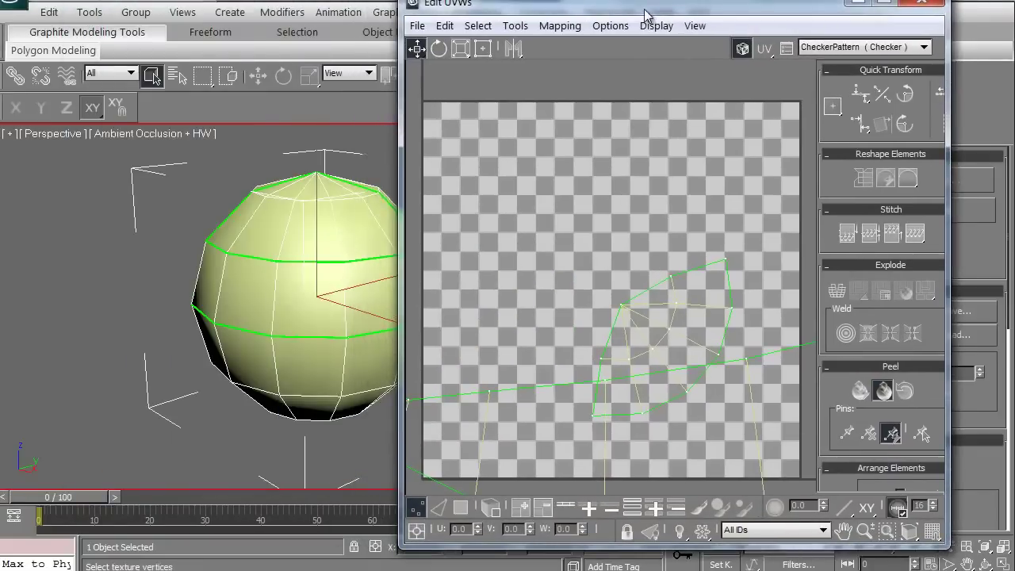
{"action": "left_click", "coordinate": [739, 50]}
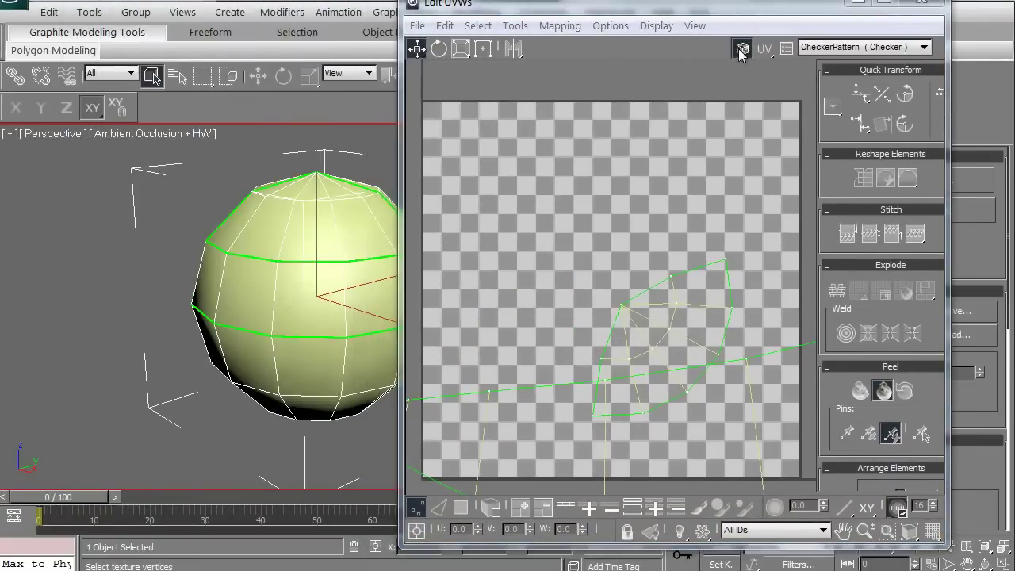
Frame the cap and strip islands, then select the UV edge joining them in Edge mode
{"action": "middle_click_drag", "start_coordinate": [587, 306], "coordinate": [580, 269]}
{"action": "scroll", "coordinate": [581, 269], "scroll_direction": "down", "scroll_amount": 4}
{"action": "mouse_move", "coordinate": [576, 219]}
{"action": "middle_mouse_down"}
{"action": "mouse_move", "coordinate": [487, 219]}
{"action": "mouse_move", "coordinate": [543, 219]}
{"action": "mouse_move", "coordinate": [558, 231]}
{"action": "middle_mouse_up"}
{"action": "scroll", "coordinate": [552, 232], "scroll_direction": "down", "scroll_amount": 2}
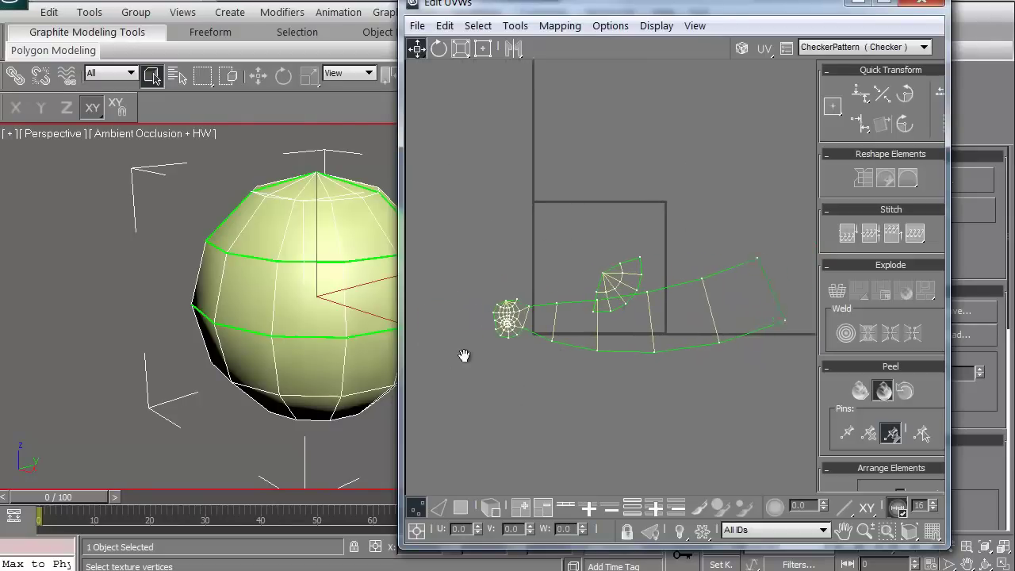
{"action": "scroll", "coordinate": [465, 353], "scroll_direction": "up", "scroll_amount": 4}
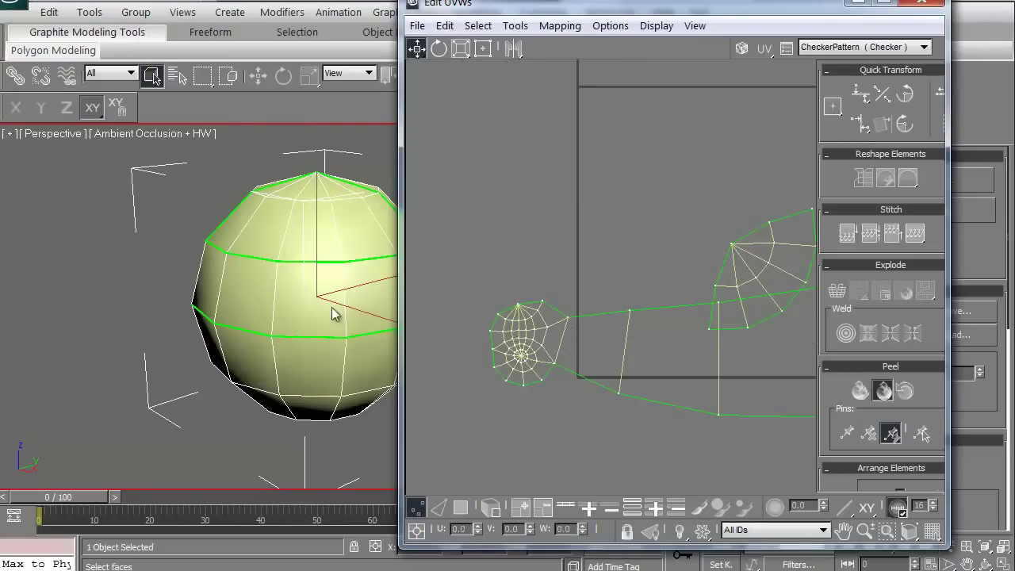
{"action": "middle_click_drag", "start_coordinate": [335, 313], "coordinate": [253, 300]}
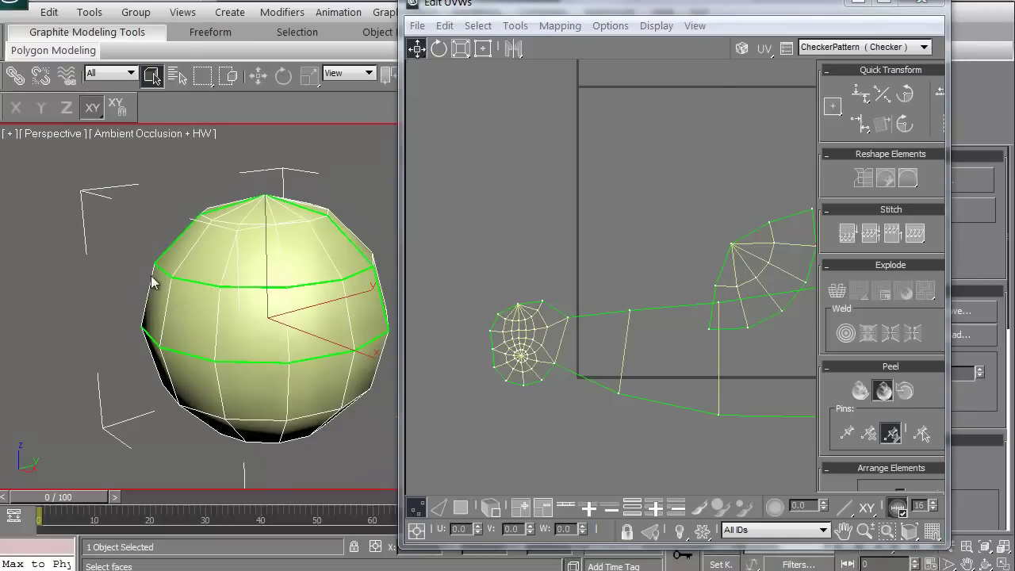
{"action": "middle_click_drag", "start_coordinate": [470, 359], "coordinate": [500, 348]}
{"action": "scroll", "coordinate": [499, 349], "scroll_direction": "up", "scroll_amount": 2}
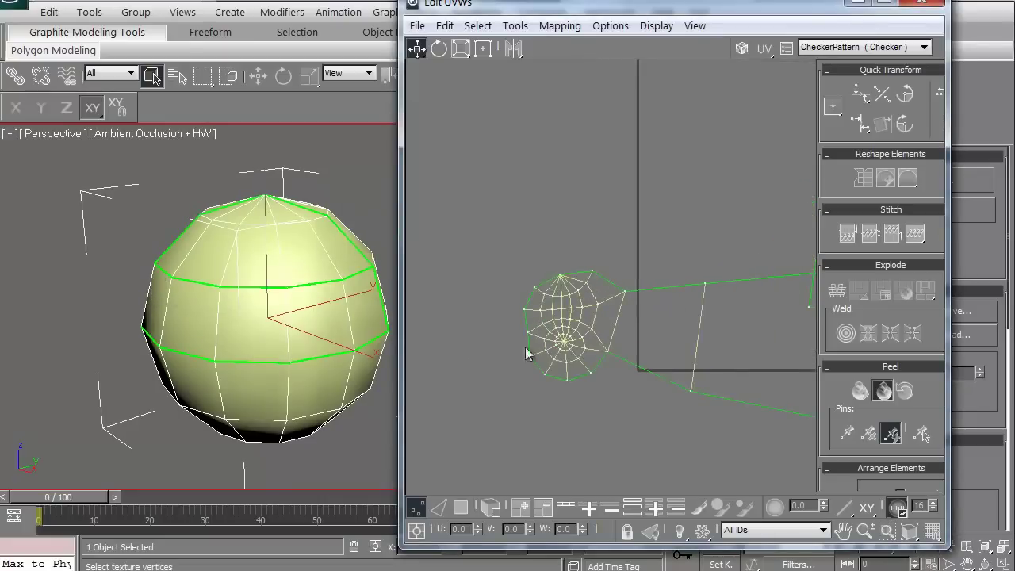
{"action": "left_click", "coordinate": [439, 506]}
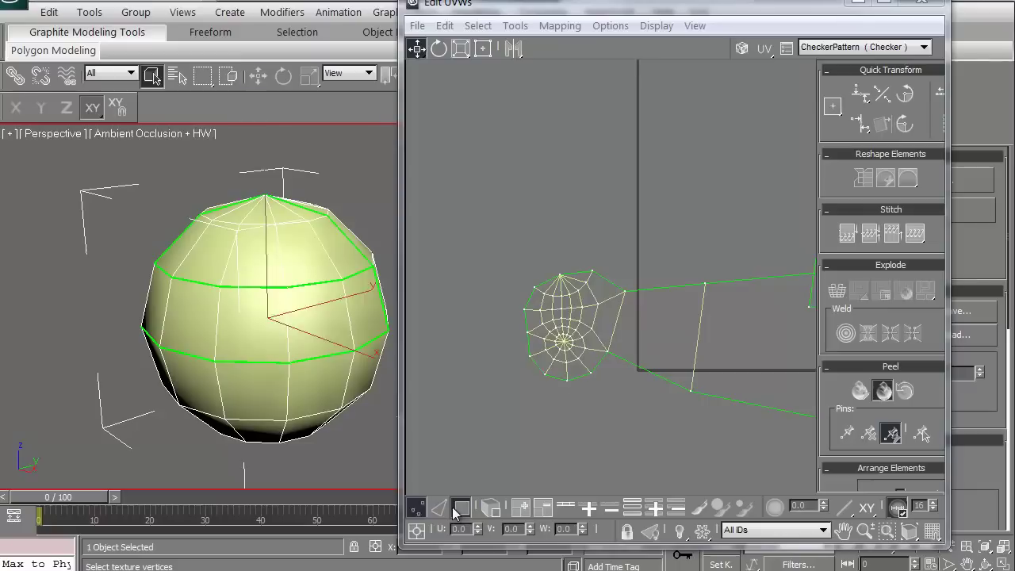
{"action": "left_click", "coordinate": [614, 327]}
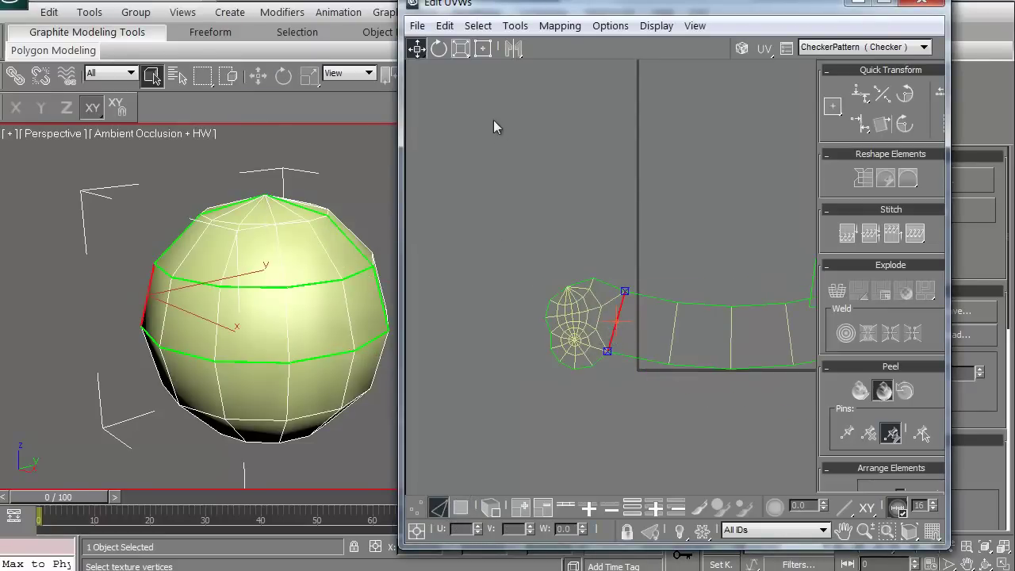
Break the selected UV edge with Tools > Break
{"action": "left_click", "coordinate": [514, 26]}
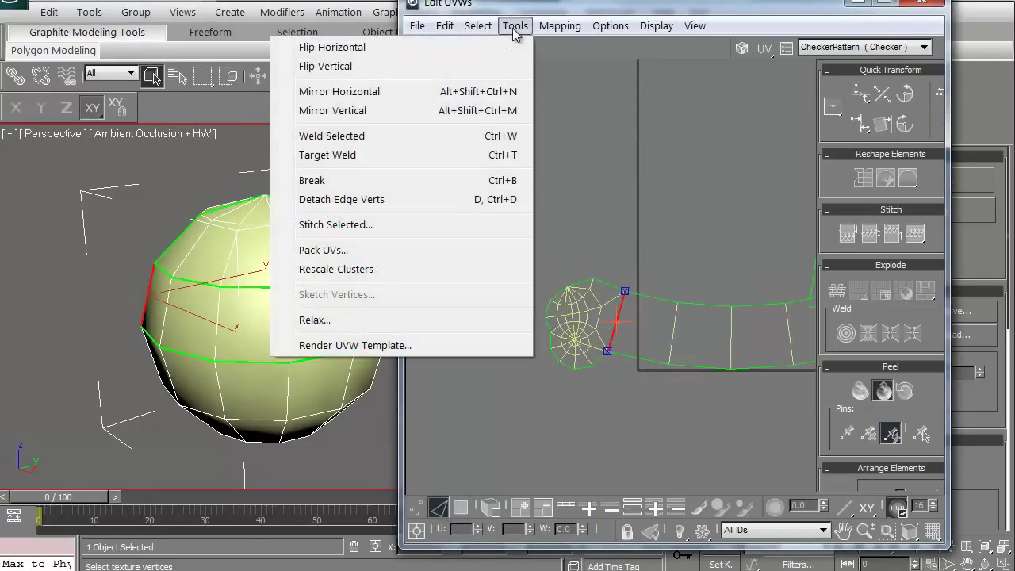
{"action": "left_click", "coordinate": [480, 180]}
{"action": "scroll", "coordinate": [618, 305], "scroll_direction": "down", "scroll_amount": 2}
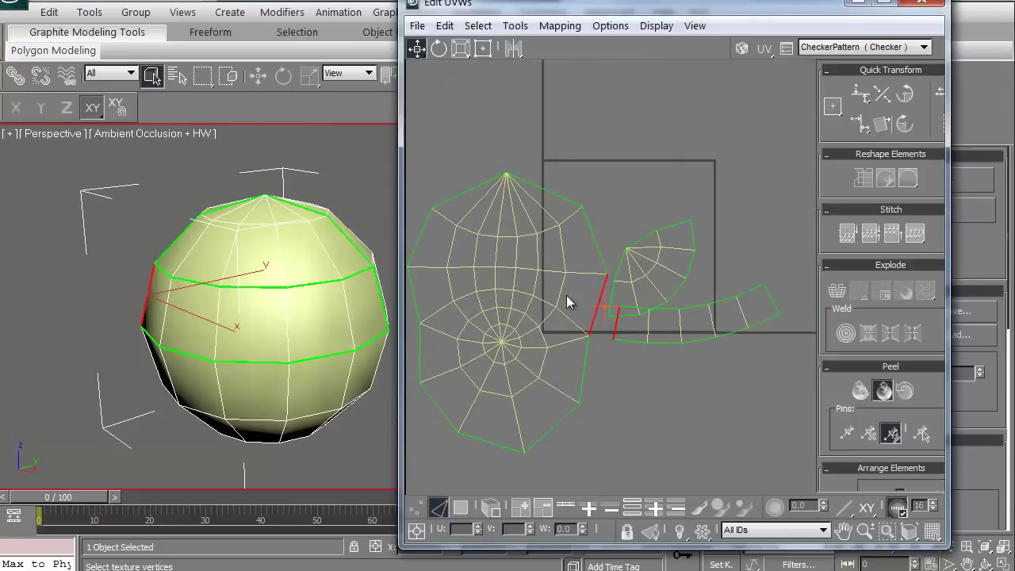
{"action": "left_click", "coordinate": [416, 512]}
{"action": "mouse_move", "coordinate": [641, 10]}
{"action": "left_mouse_down"}
{"action": "mouse_move", "coordinate": [512, 23]}
{"action": "mouse_move", "coordinate": [460, 17]}
{"action": "left_mouse_up"}
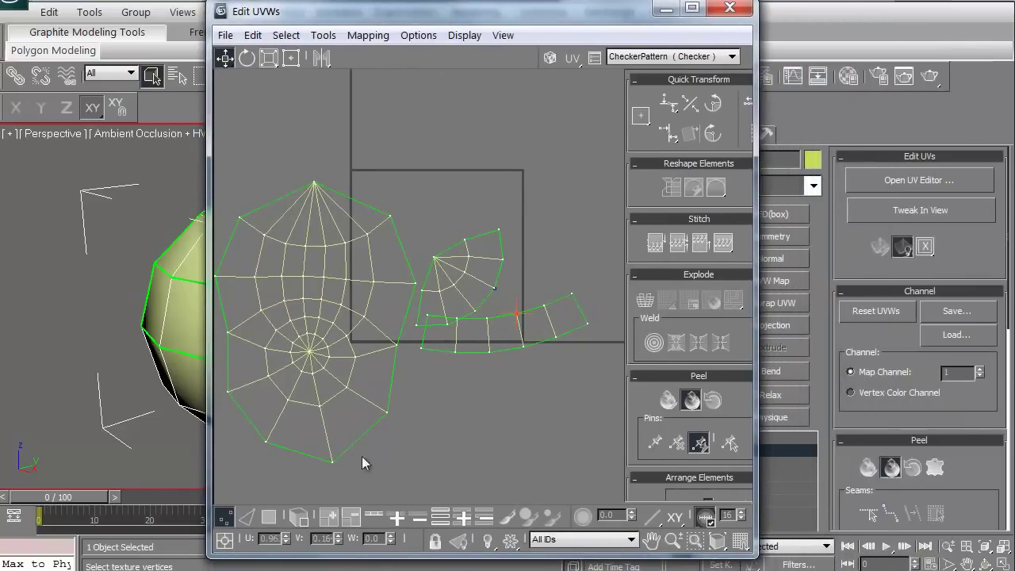
Move the strip below the square and the fan island right, then nudge the cap up-right
{"action": "left_click", "coordinate": [299, 517]}
{"action": "left_click", "coordinate": [479, 340]}
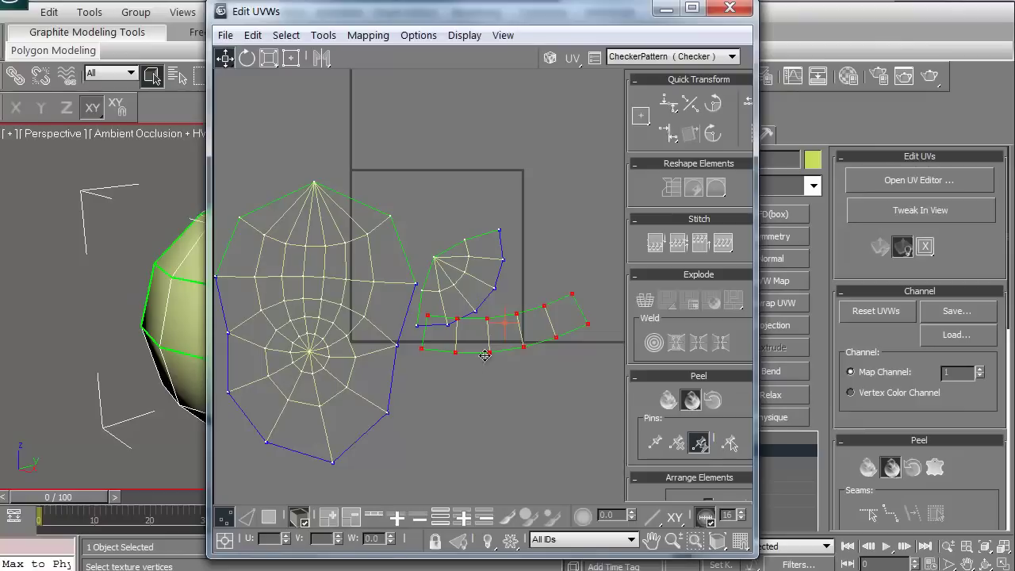
{"action": "left_click_drag", "start_coordinate": [479, 340], "coordinate": [495, 448]}
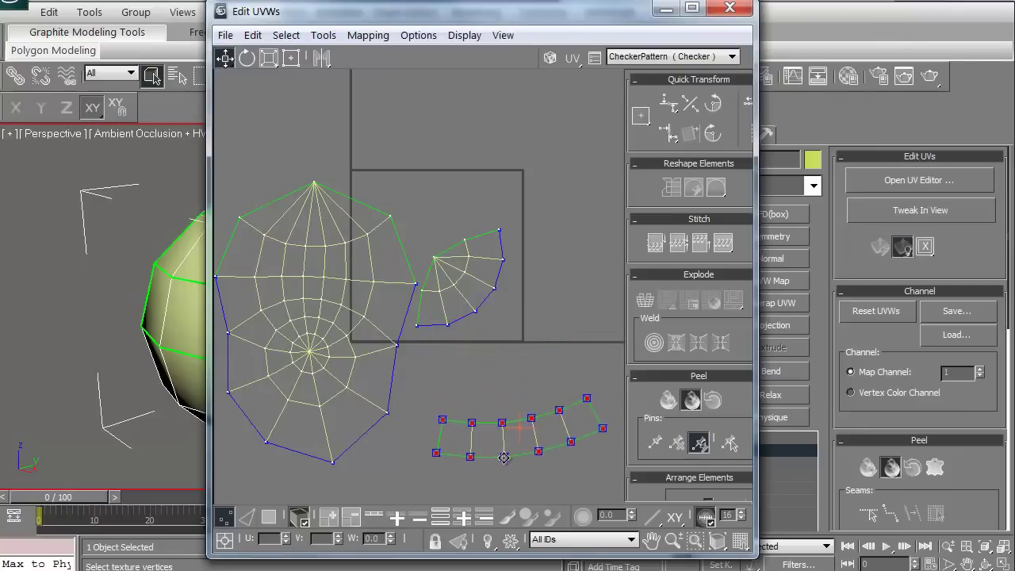
{"action": "left_click", "coordinate": [428, 251]}
{"action": "left_click_drag", "start_coordinate": [428, 251], "coordinate": [597, 287]}
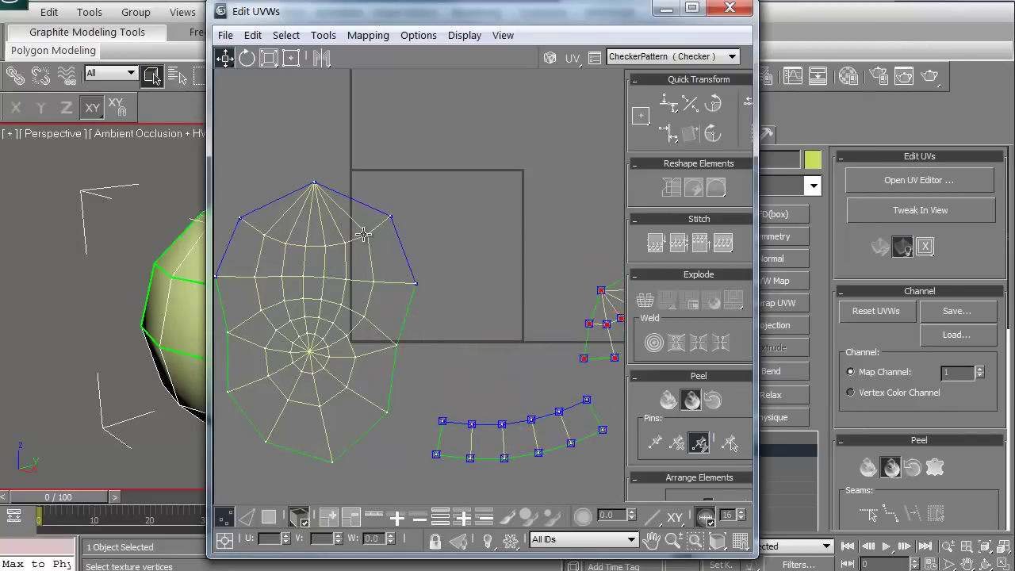
{"action": "left_click", "coordinate": [363, 234]}
{"action": "left_click_drag", "start_coordinate": [363, 234], "coordinate": [403, 210]}
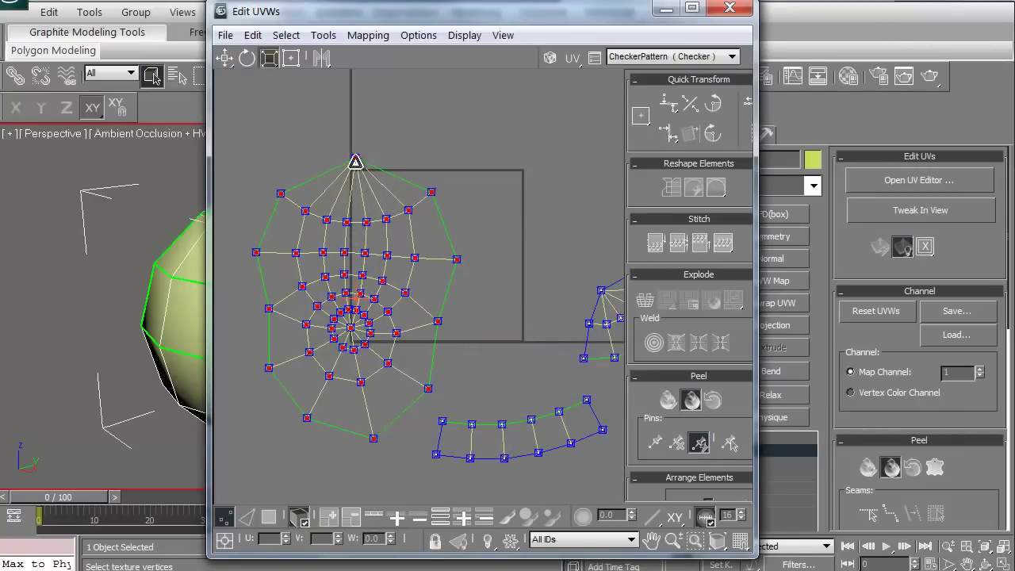
Shrink the cap island to about half size and move the cap and strip islands into the UV square
{"action": "left_click_drag", "start_coordinate": [355, 162], "coordinate": [231, 432]}
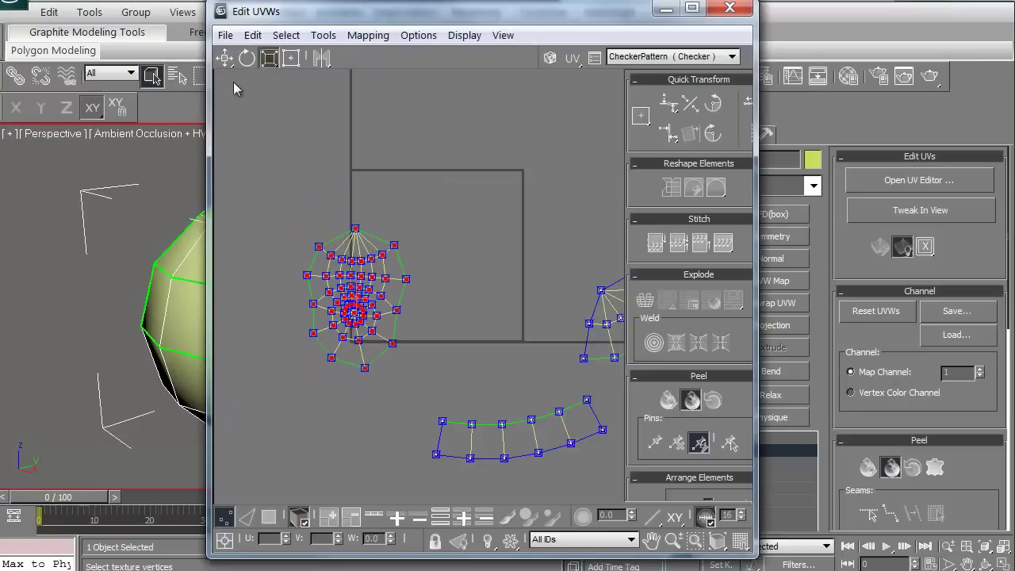
{"action": "key", "text": "w"}
{"action": "left_click_drag", "start_coordinate": [354, 228], "coordinate": [401, 172]}
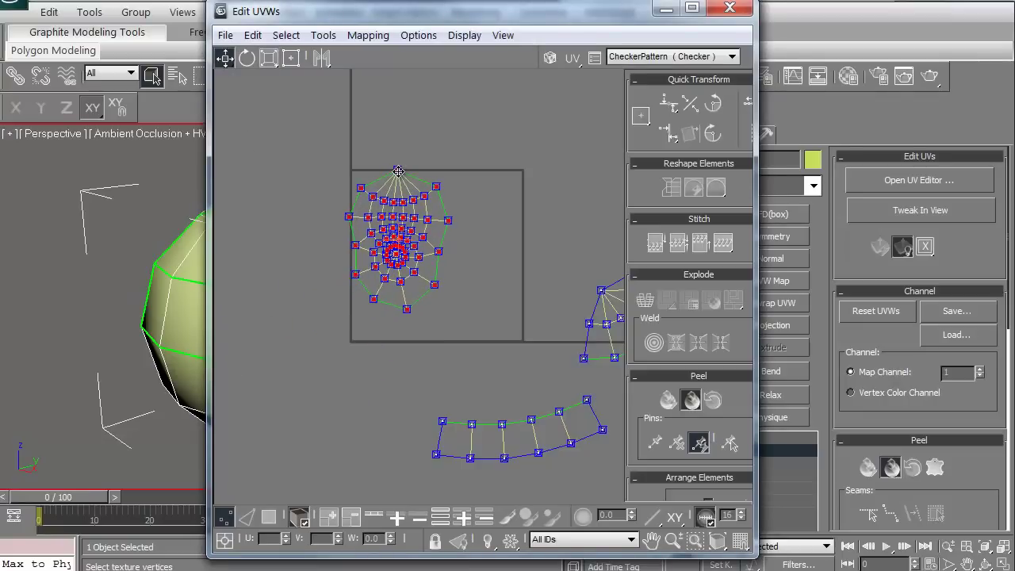
{"action": "mouse_move", "coordinate": [498, 423]}
{"action": "left_mouse_down"}
{"action": "mouse_move", "coordinate": [420, 300]}
{"action": "mouse_move", "coordinate": [448, 313]}
{"action": "mouse_move", "coordinate": [428, 332]}
{"action": "left_mouse_up"}
{"action": "left_click", "coordinate": [268, 57]}
{"action": "scroll", "coordinate": [428, 332], "scroll_direction": "up", "scroll_amount": 2}
{"action": "left_click", "coordinate": [224, 57]}
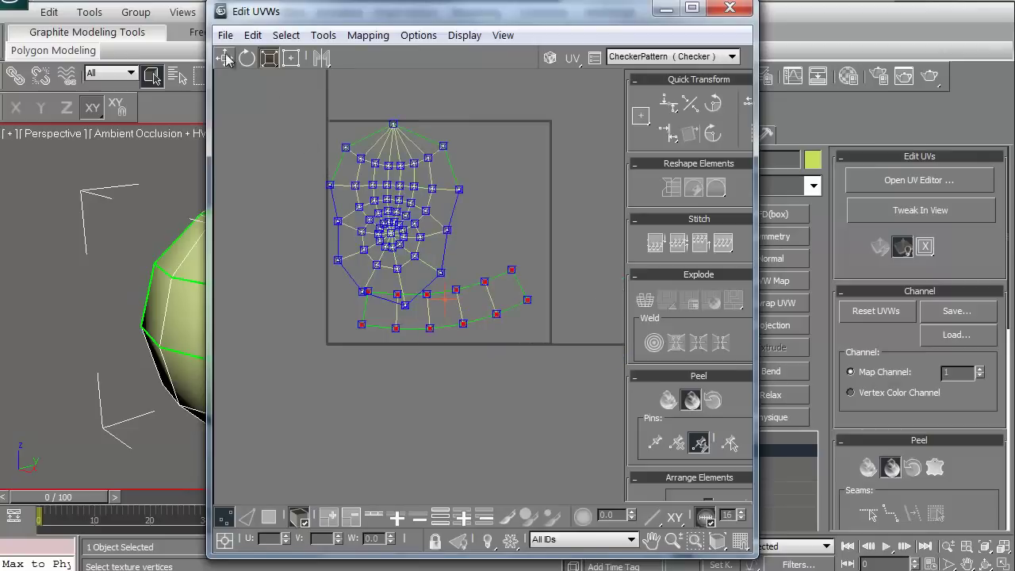
{"action": "left_click_drag", "start_coordinate": [457, 290], "coordinate": [459, 301]}
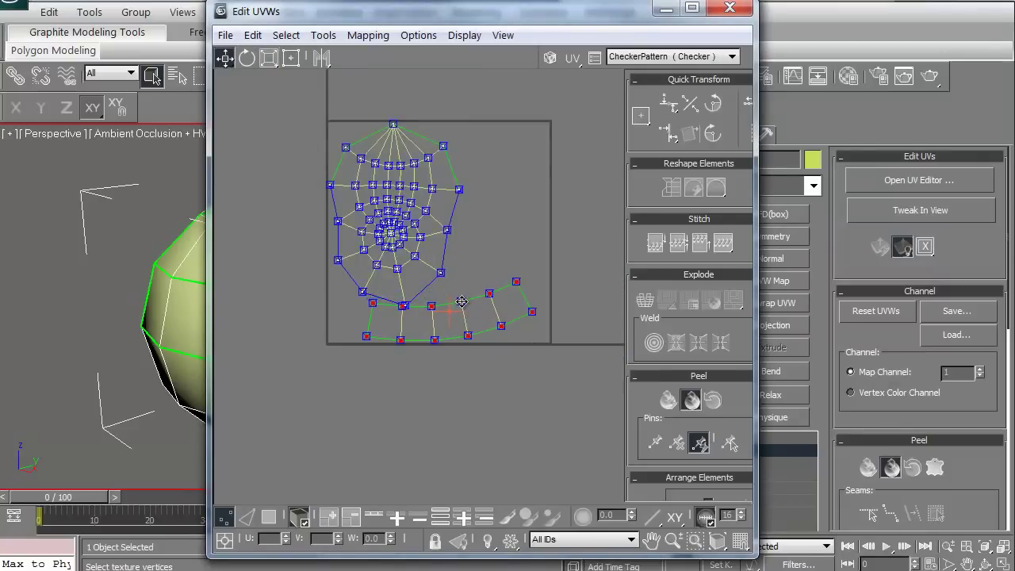
{"action": "left_click", "coordinate": [455, 315]}
Move the fan-shaped right piece against the left piece and rotate it about 20° to align
{"action": "middle_click_drag", "start_coordinate": [520, 361], "coordinate": [424, 431]}
{"action": "left_click", "coordinate": [499, 329]}
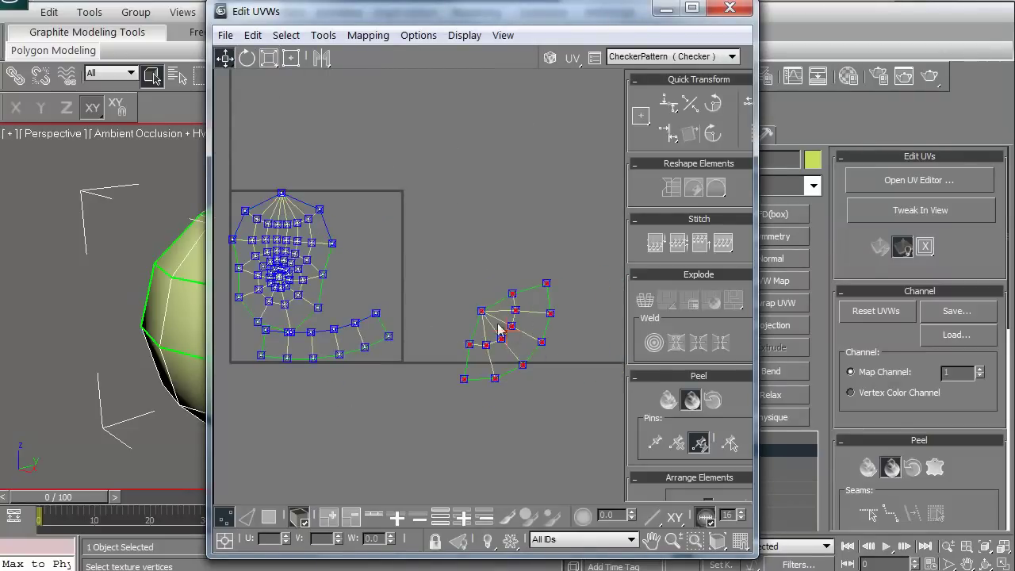
{"action": "left_click_drag", "start_coordinate": [481, 312], "coordinate": [352, 252]}
{"action": "scroll", "coordinate": [348, 250], "scroll_direction": "up", "scroll_amount": 2}
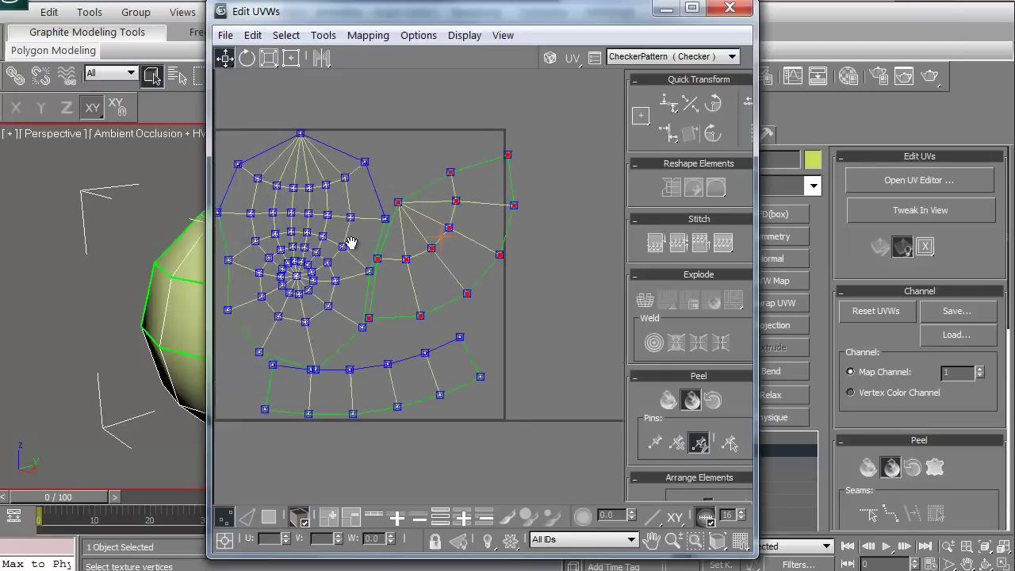
{"action": "key", "text": "e"}
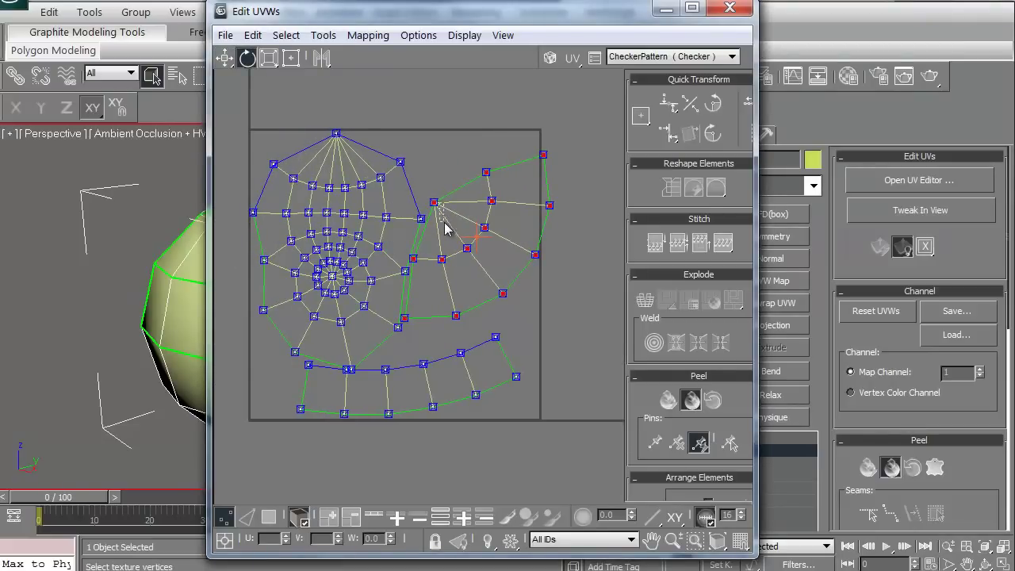
{"action": "left_click_drag", "start_coordinate": [434, 211], "coordinate": [442, 234]}
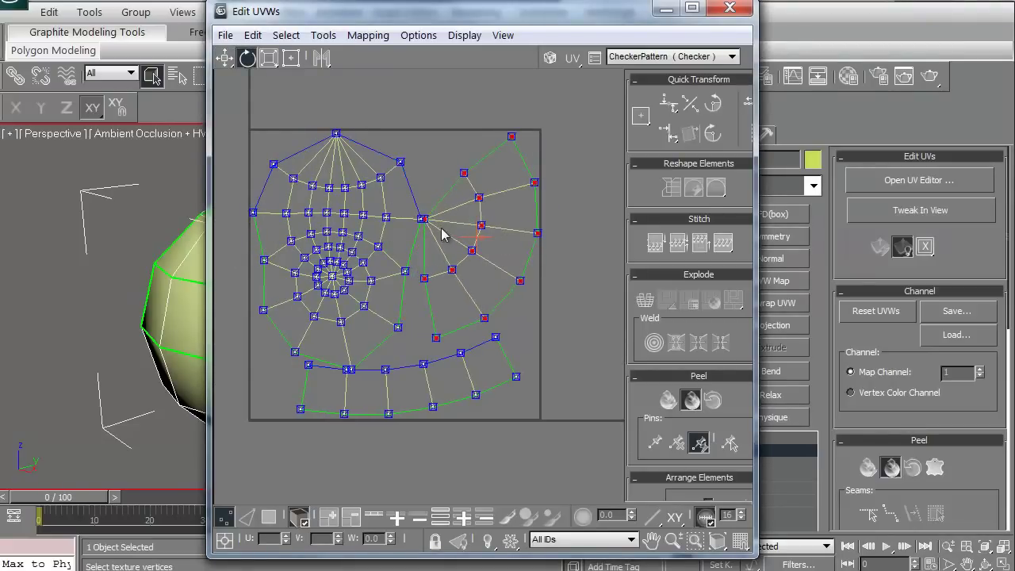
{"action": "left_click", "coordinate": [322, 302]}
{"action": "scroll", "coordinate": [392, 272], "scroll_direction": "up", "scroll_amount": 3}
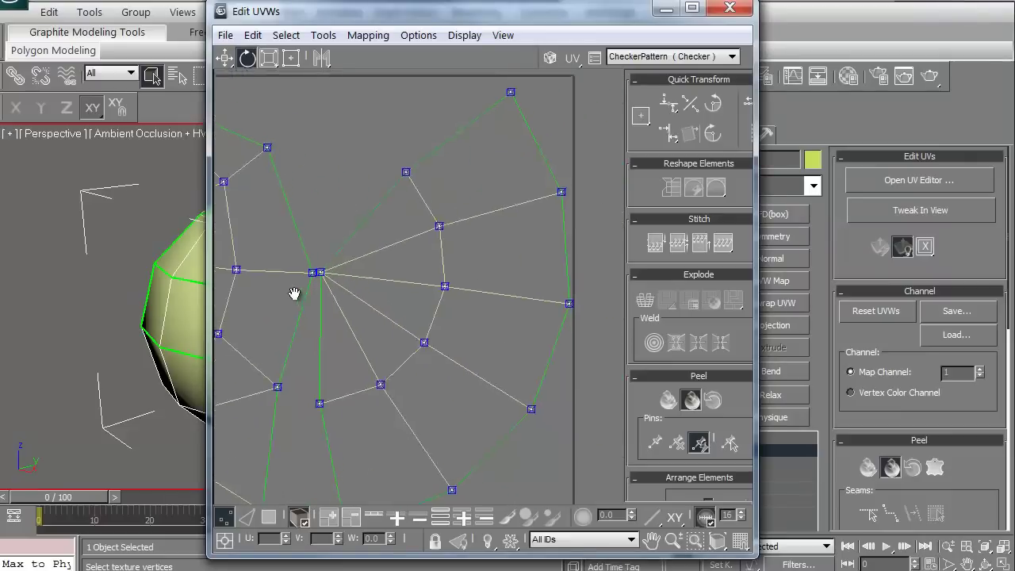
{"action": "scroll", "coordinate": [294, 292], "scroll_direction": "down", "scroll_amount": 3}
{"action": "middle_click_drag", "start_coordinate": [331, 253], "coordinate": [436, 220]}
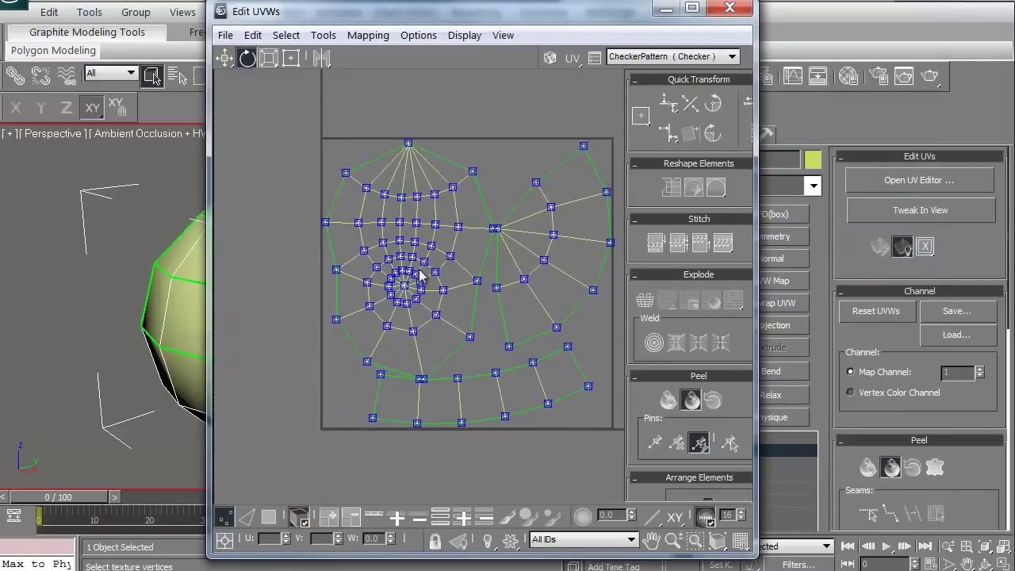
{"action": "left_click_drag", "start_coordinate": [442, 13], "coordinate": [654, 26]}
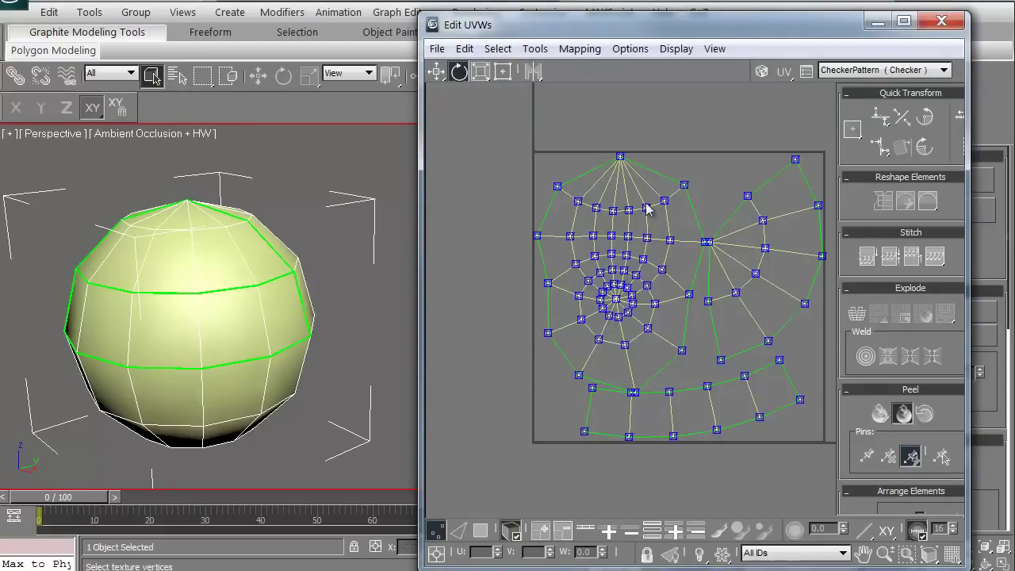
Minimize the UV editor and bring up the Material Editor (M)
{"action": "left_click", "coordinate": [878, 22]}
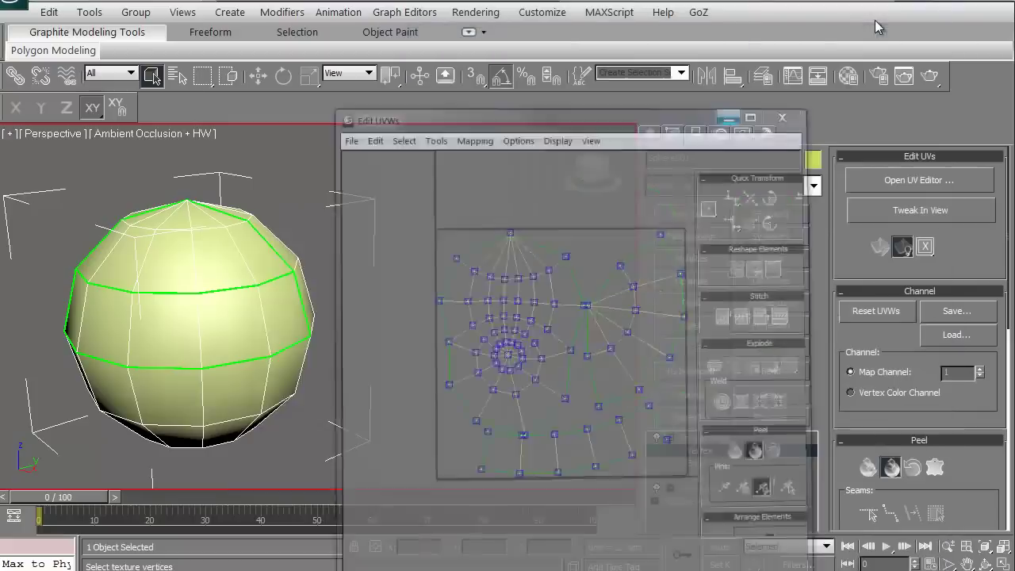
{"action": "middle_click_drag", "start_coordinate": [229, 319], "coordinate": [279, 296]}
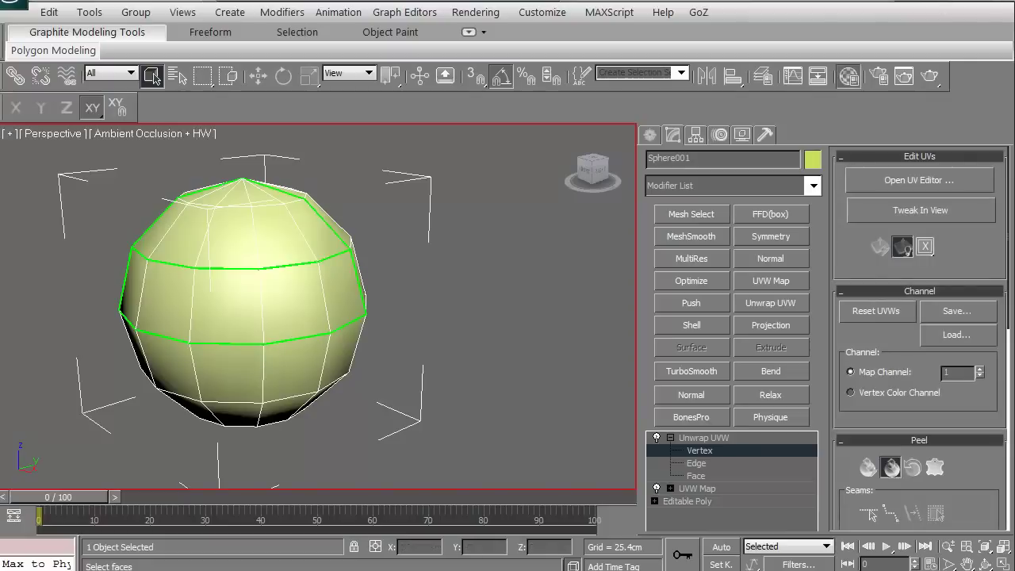
{"action": "left_click", "coordinate": [848, 76]}
{"action": "left_click_drag", "start_coordinate": [648, 87], "coordinate": [524, 12]}
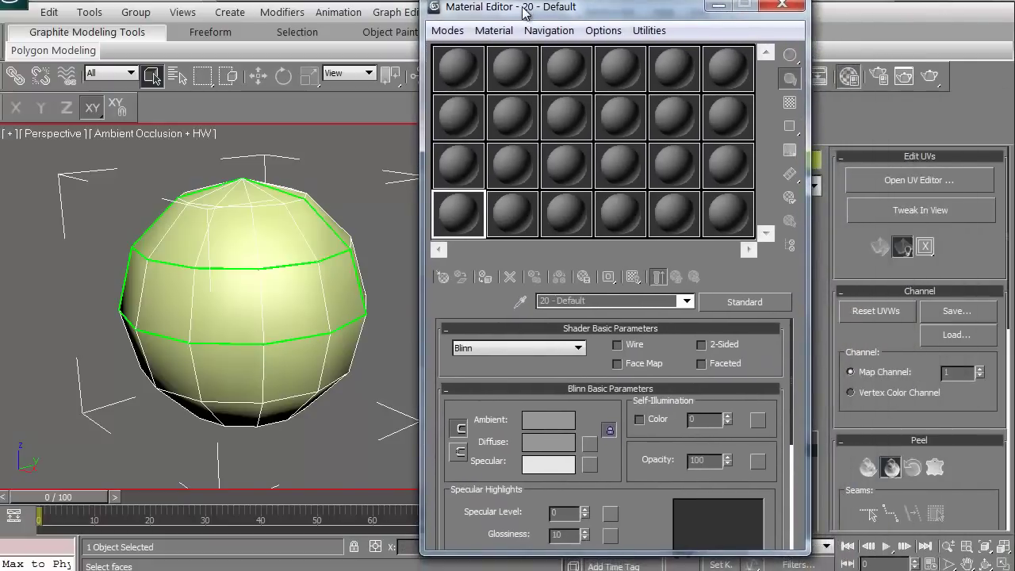
Choose a map for the Diffuse colour, expanding the Standard map types list
{"action": "left_click_drag", "start_coordinate": [449, 372], "coordinate": [441, 286]}
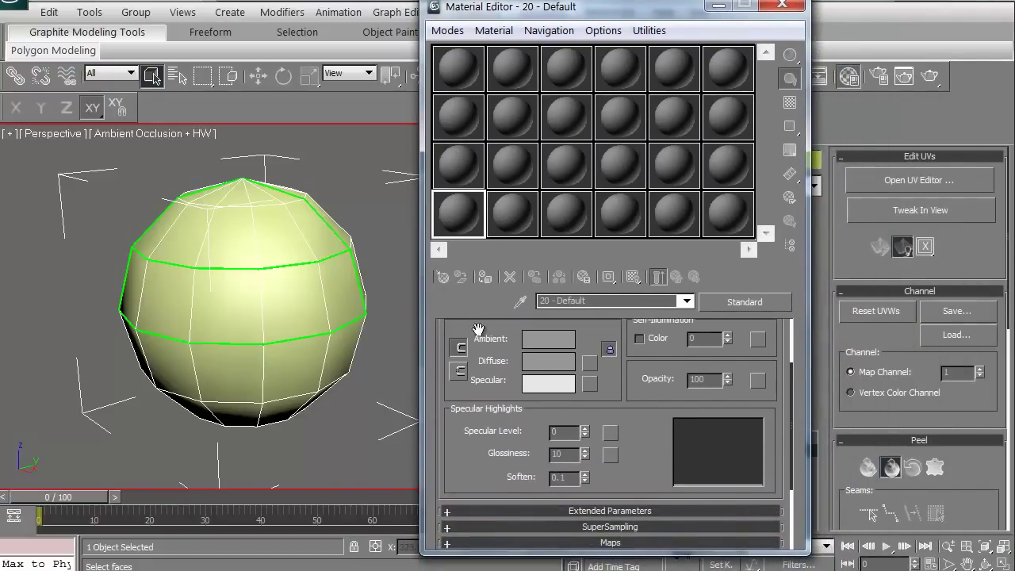
{"action": "left_click", "coordinate": [589, 363]}
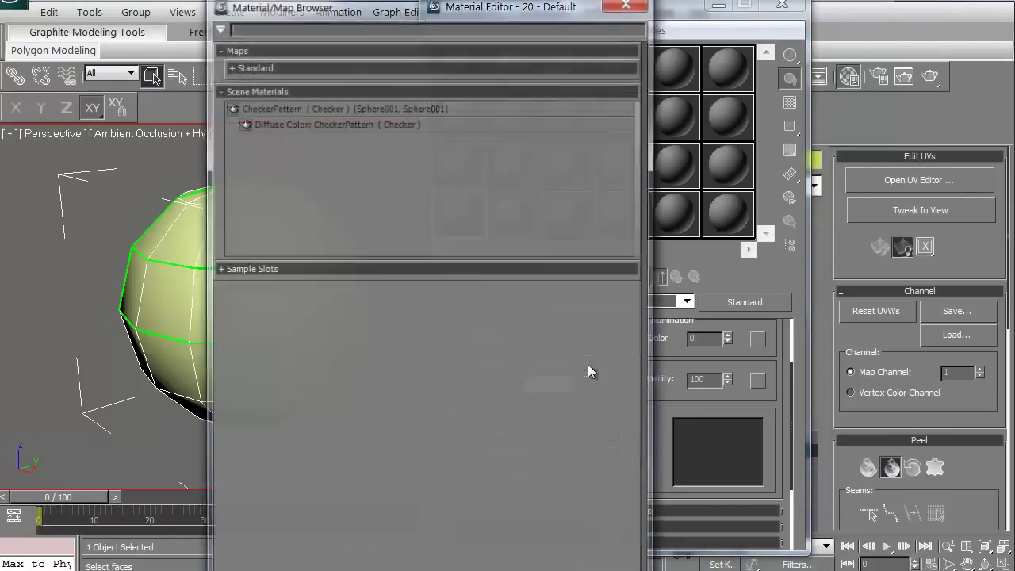
{"action": "left_click", "coordinate": [262, 68]}
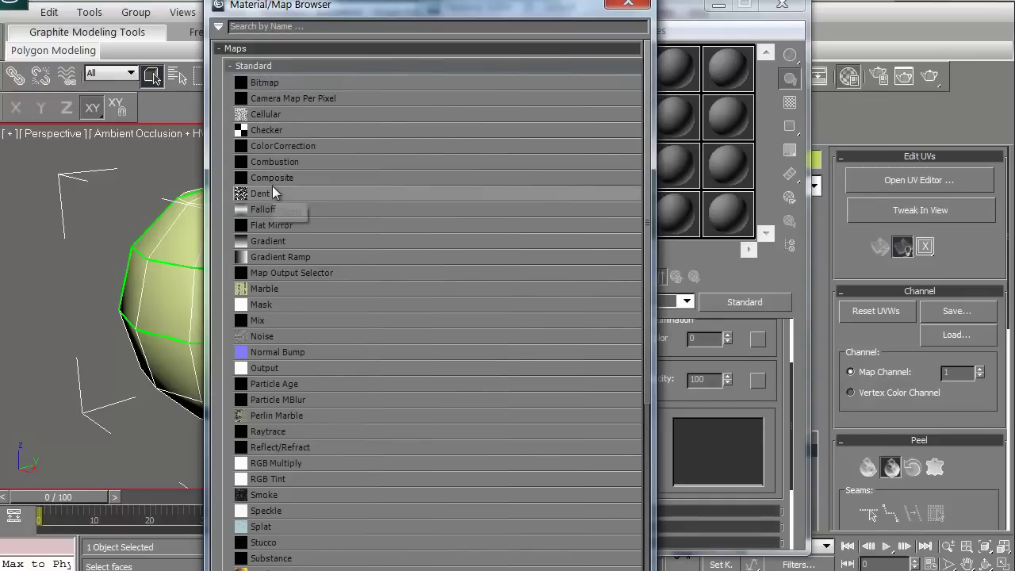
Assign a Checker diffuse map with 10×10 tiling to the sphere and show it in the viewport
{"action": "double_click", "coordinate": [267, 130]}
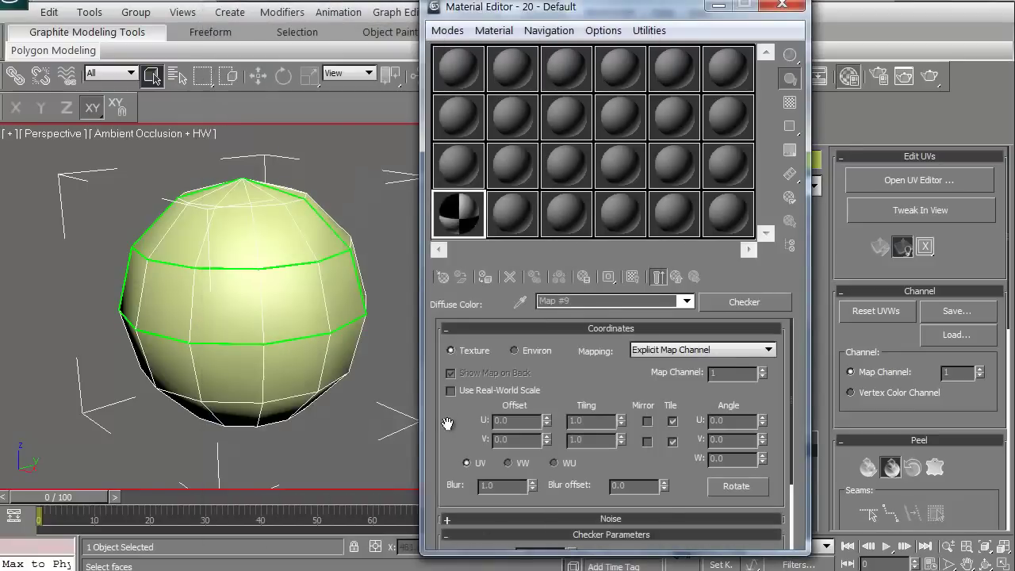
{"action": "scroll", "coordinate": [471, 420], "scroll_direction": "down", "scroll_amount": 1}
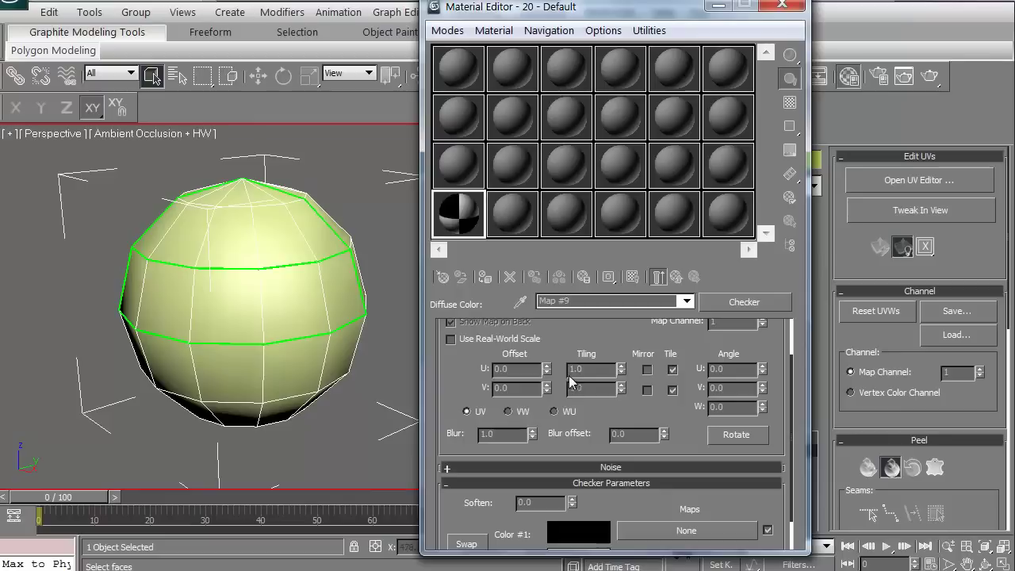
{"action": "type", "text": "10"}
{"action": "key", "text": "Return"}
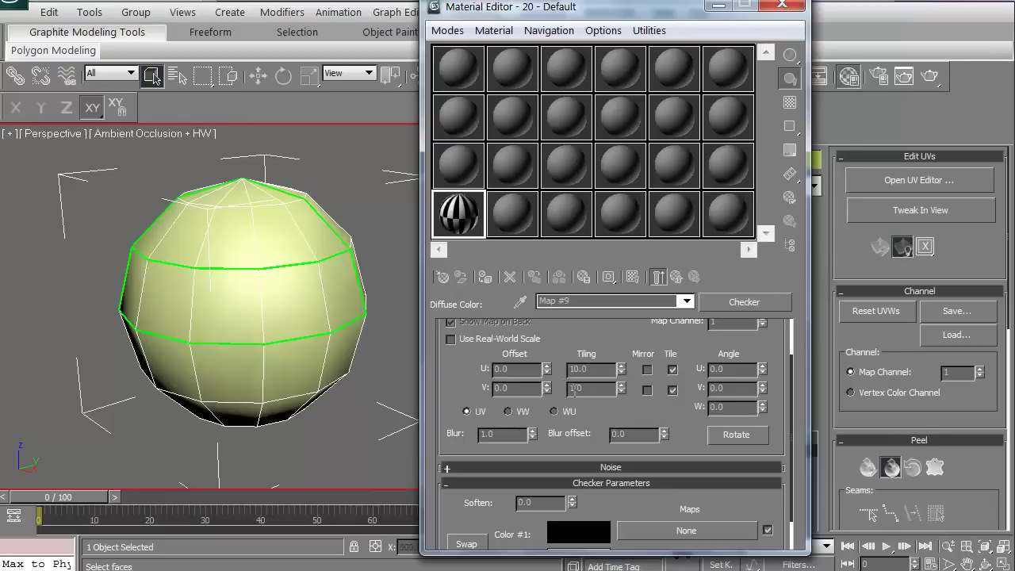
{"action": "type", "text": "10"}
{"action": "key", "text": "Return"}
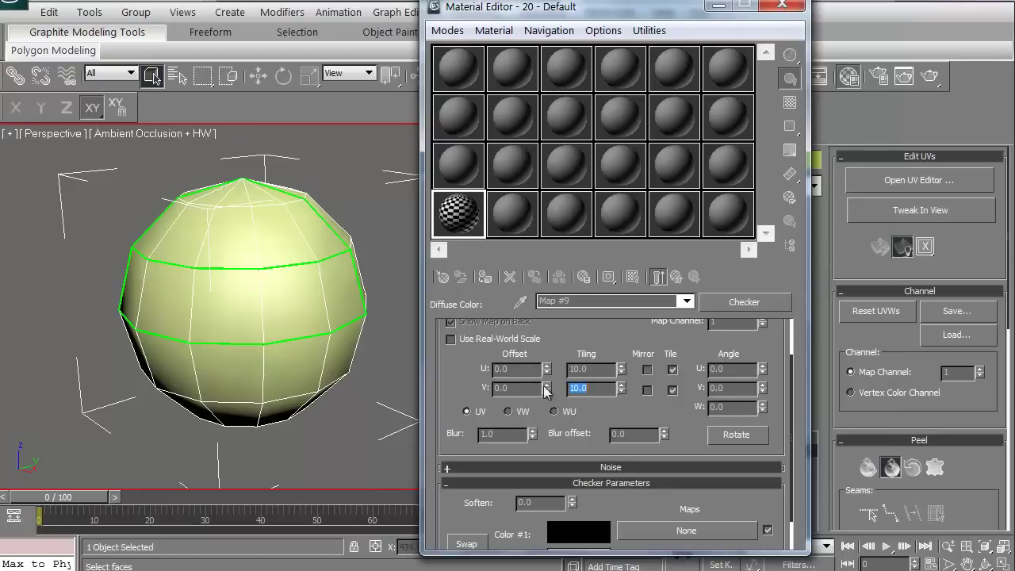
{"action": "left_click", "coordinate": [485, 279]}
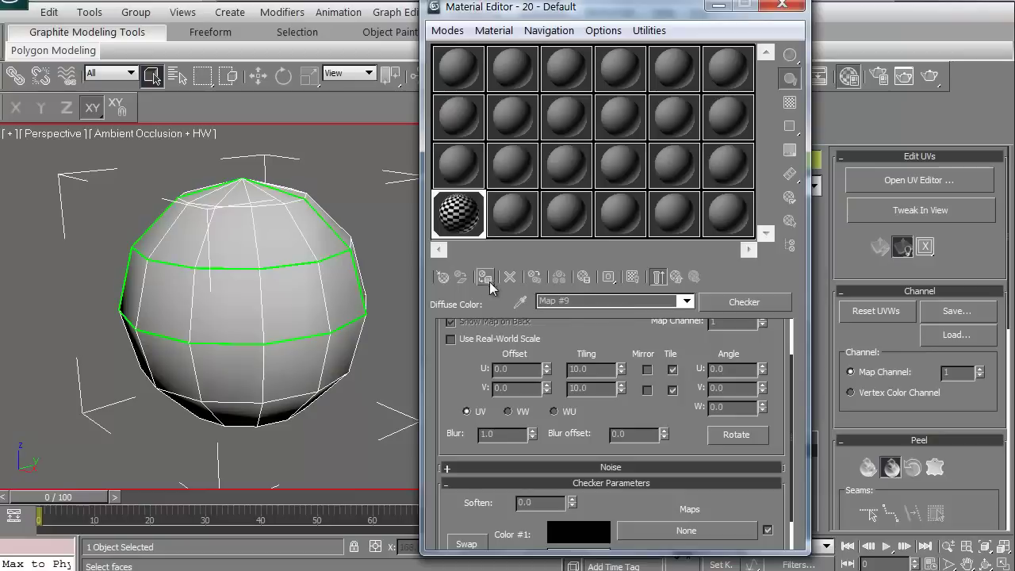
{"action": "left_click", "coordinate": [632, 278]}
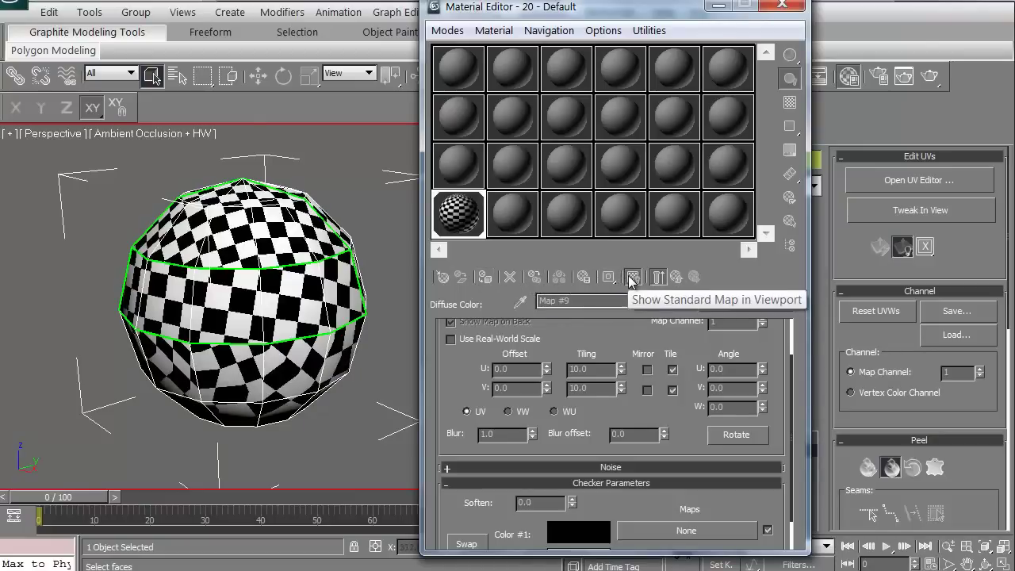
Close the Material Editor, then pan, orbit and zoom around the checkered sphere
{"action": "left_click", "coordinate": [719, 6]}
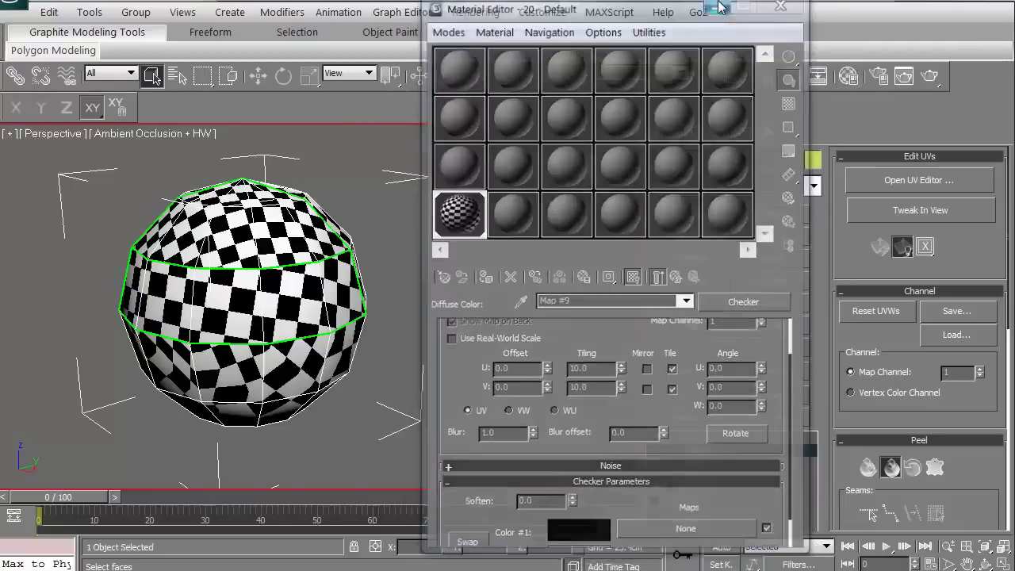
{"action": "middle_click_drag", "start_coordinate": [243, 317], "coordinate": [459, 275]}
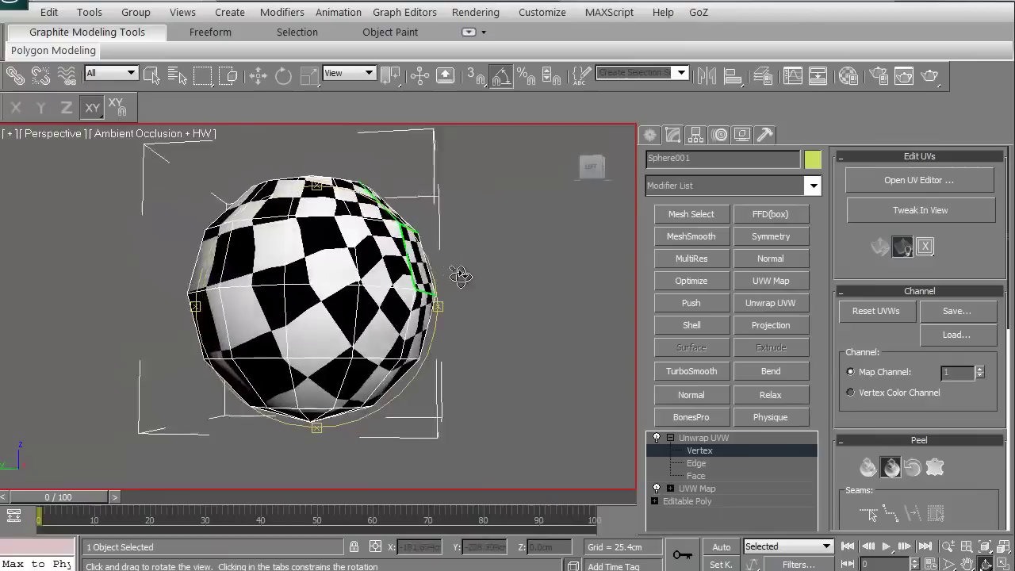
{"action": "mouse_move", "coordinate": [459, 275]}
{"action": "left_mouse_down"}
{"action": "mouse_move", "coordinate": [494, 288]}
{"action": "mouse_move", "coordinate": [476, 262]}
{"action": "mouse_move", "coordinate": [330, 321]}
{"action": "mouse_move", "coordinate": [283, 290]}
{"action": "mouse_move", "coordinate": [147, 283]}
{"action": "mouse_move", "coordinate": [133, 309]}
{"action": "mouse_move", "coordinate": [119, 310]}
{"action": "left_mouse_up"}
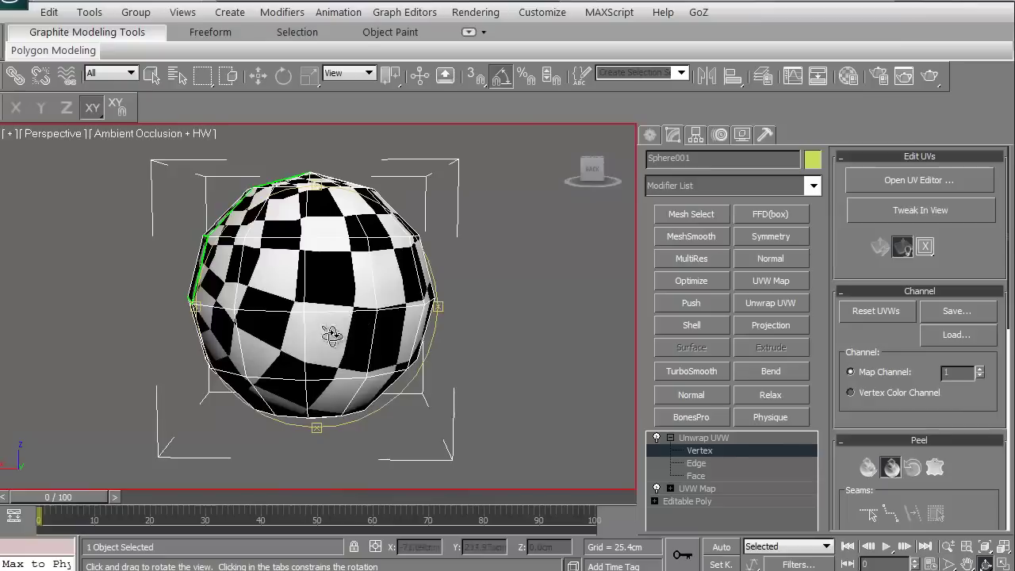
{"action": "mouse_move", "coordinate": [331, 334]}
{"action": "left_mouse_down"}
{"action": "mouse_move", "coordinate": [351, 358]}
{"action": "mouse_move", "coordinate": [441, 367]}
{"action": "mouse_move", "coordinate": [339, 342]}
{"action": "mouse_move", "coordinate": [299, 243]}
{"action": "left_mouse_up"}
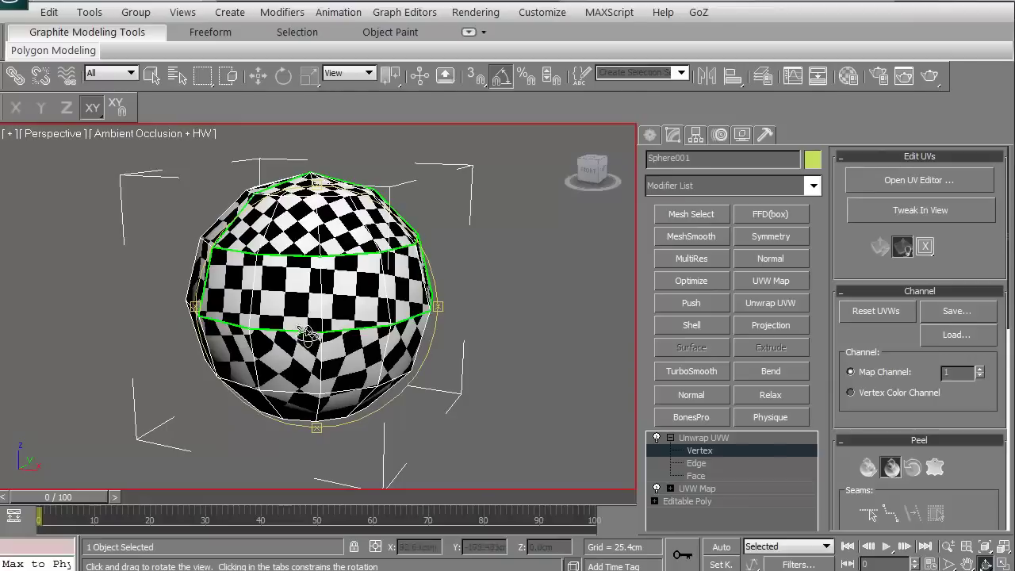
{"action": "mouse_move", "coordinate": [280, 376]}
{"action": "left_mouse_down"}
{"action": "mouse_move", "coordinate": [273, 270]}
{"action": "mouse_move", "coordinate": [285, 238]}
{"action": "mouse_move", "coordinate": [279, 343]}
{"action": "mouse_move", "coordinate": [184, 274]}
{"action": "left_mouse_up"}
{"action": "scroll", "coordinate": [279, 343], "scroll_direction": "up", "scroll_amount": 3}
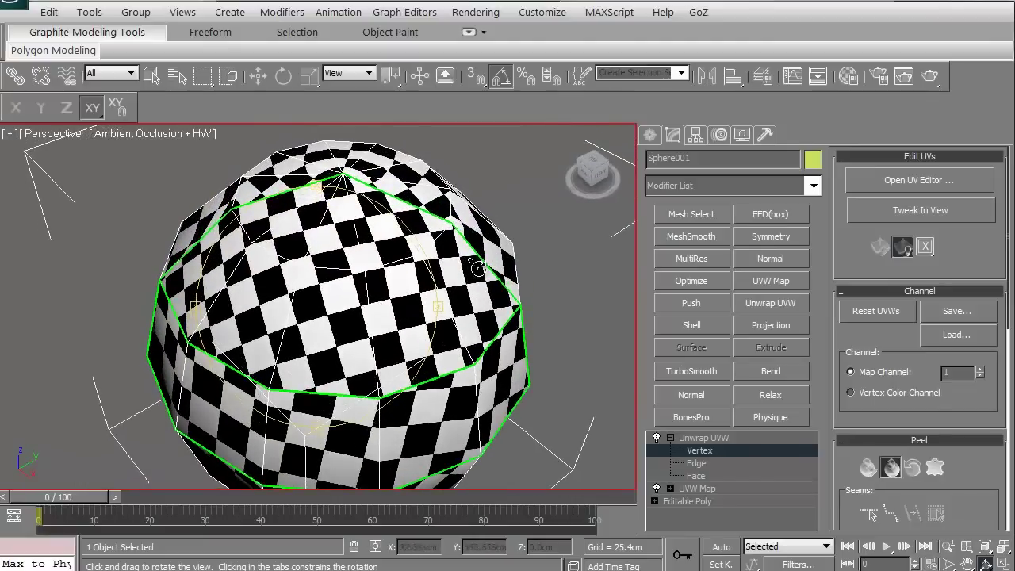
{"action": "scroll", "coordinate": [253, 317], "scroll_direction": "down", "scroll_amount": 3}
{"action": "scroll", "coordinate": [254, 317], "scroll_direction": "down", "scroll_amount": 3}
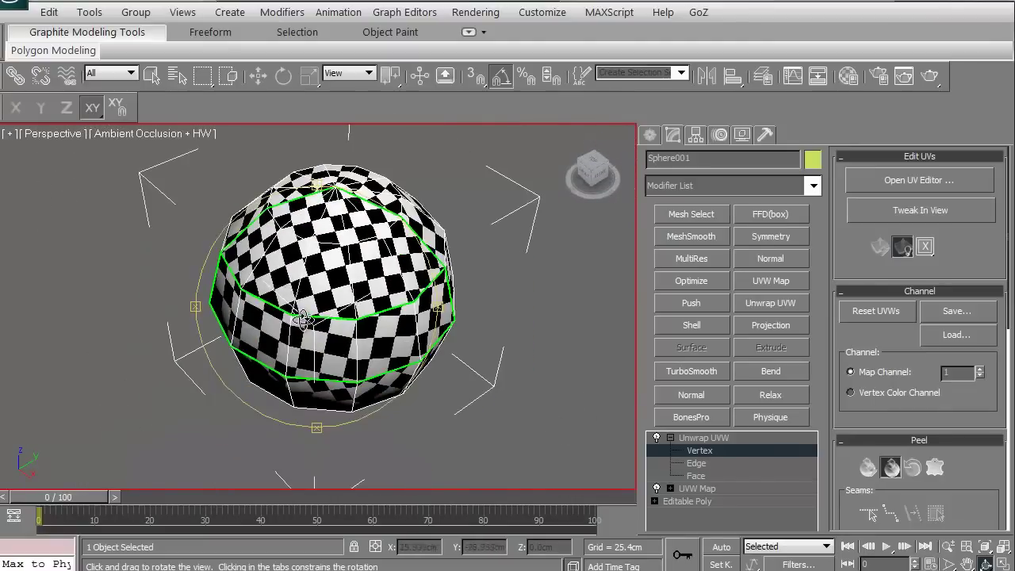
{"action": "left_click_drag", "start_coordinate": [303, 320], "coordinate": [320, 290]}
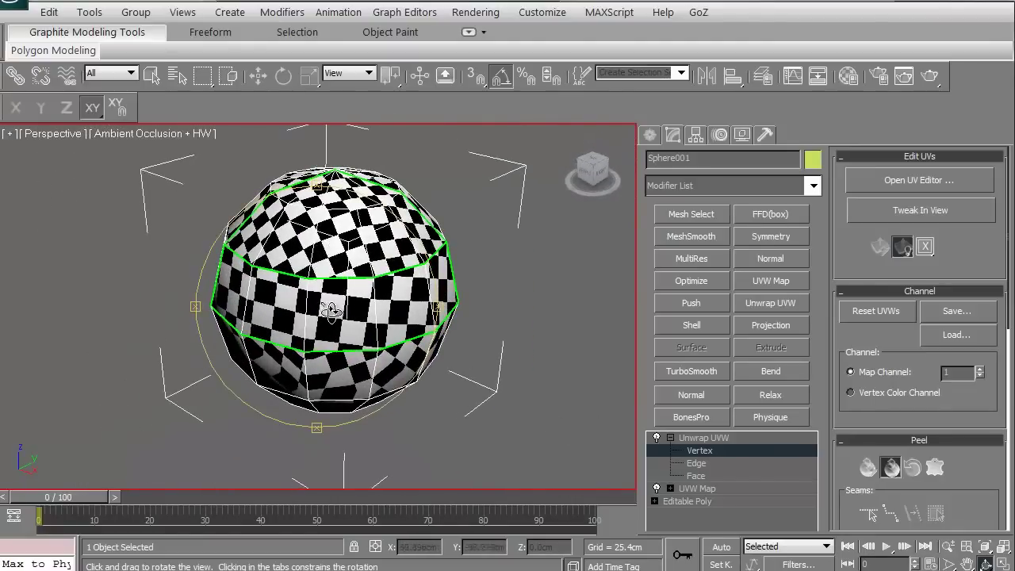
Reopen the sphere's UV editor and scale down the small cap island
{"action": "left_click", "coordinate": [919, 180]}
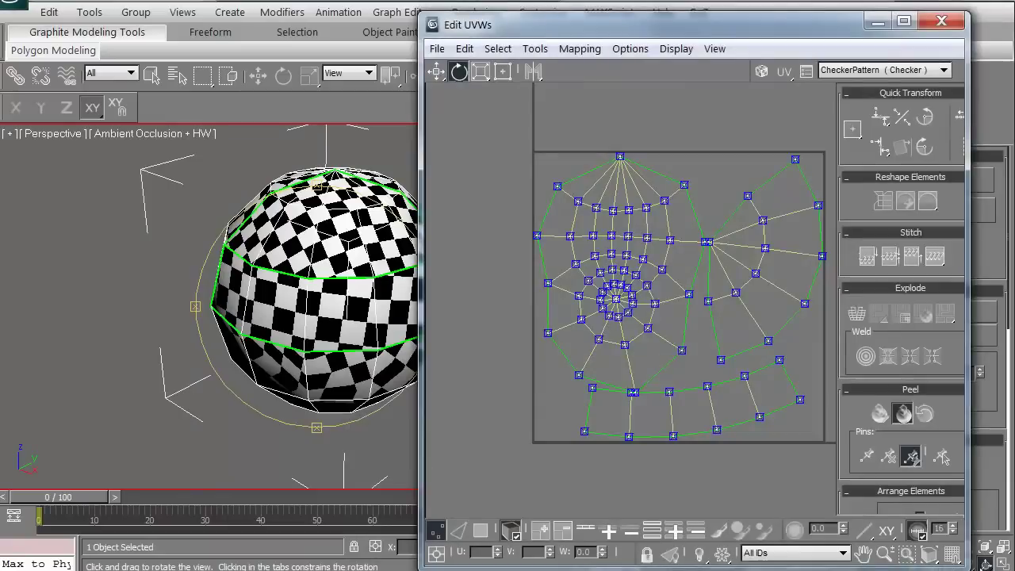
{"action": "middle_click_drag", "start_coordinate": [594, 319], "coordinate": [530, 333]}
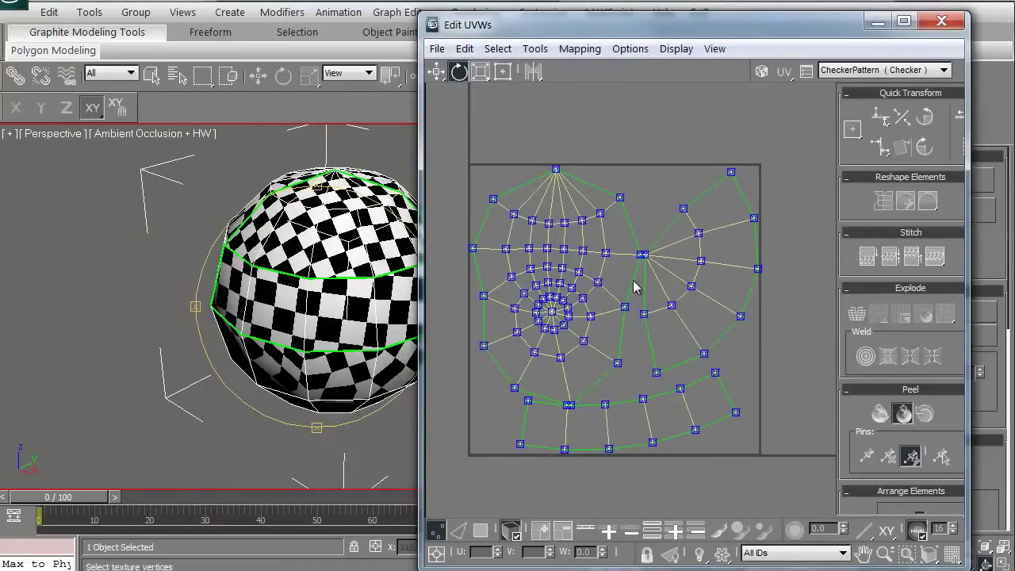
{"action": "left_click", "coordinate": [695, 222]}
{"action": "scroll", "coordinate": [650, 256], "scroll_direction": "up", "scroll_amount": 2}
{"action": "scroll", "coordinate": [645, 256], "scroll_direction": "up", "scroll_amount": 2}
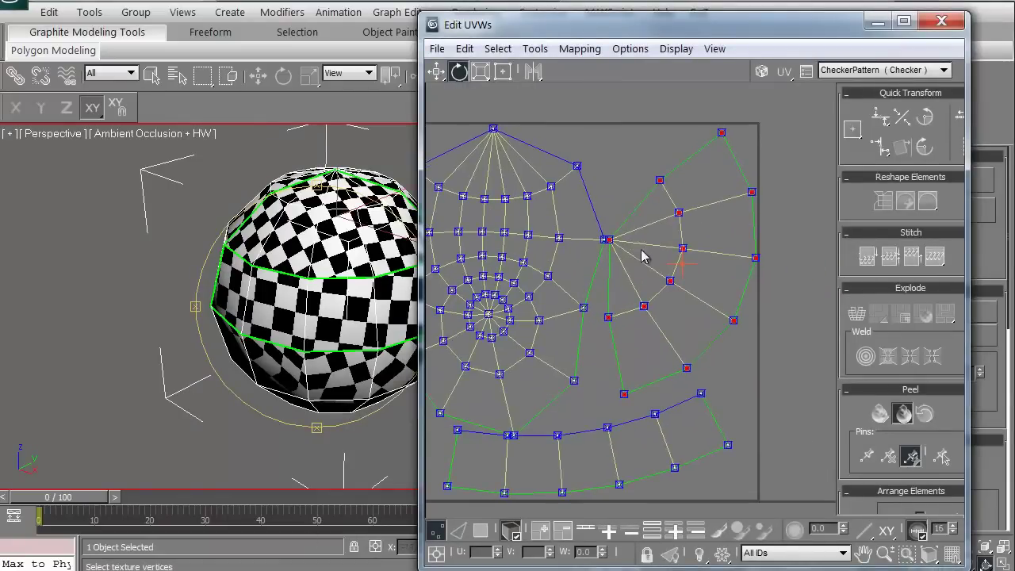
{"action": "middle_click_drag", "start_coordinate": [321, 246], "coordinate": [284, 323], "text": "alt"}
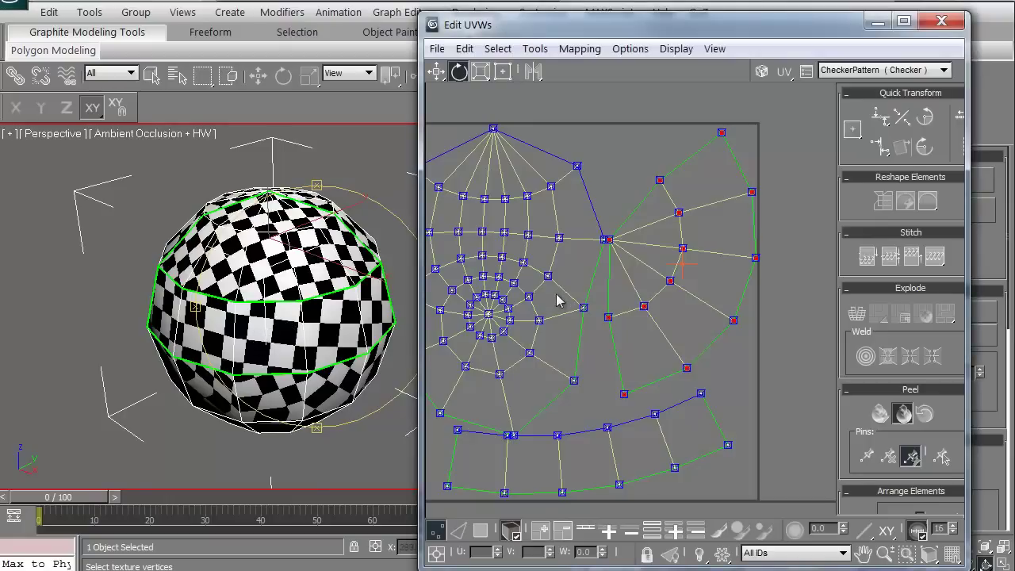
{"action": "key", "text": "r"}
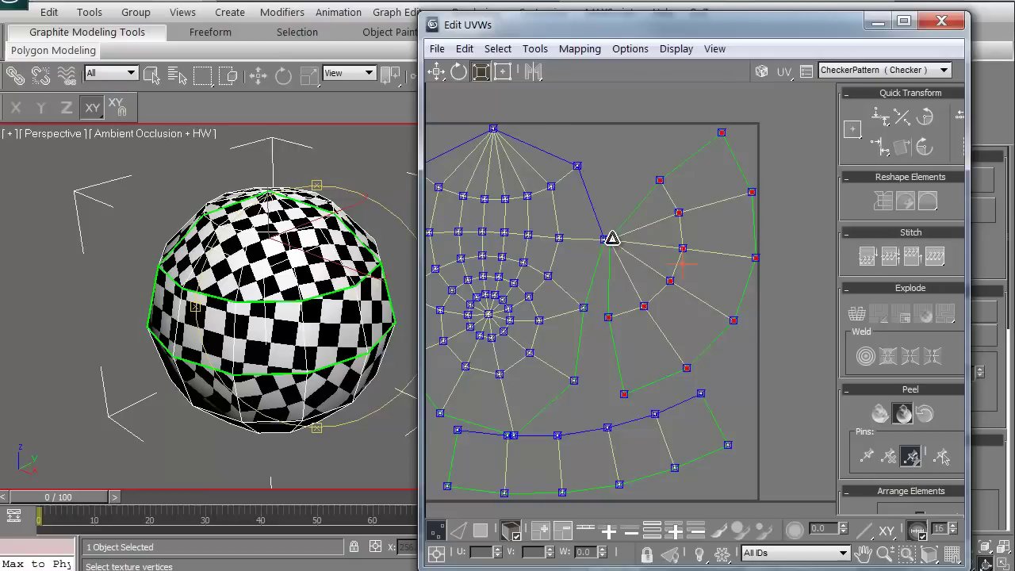
{"action": "left_click_drag", "start_coordinate": [612, 238], "coordinate": [605, 275]}
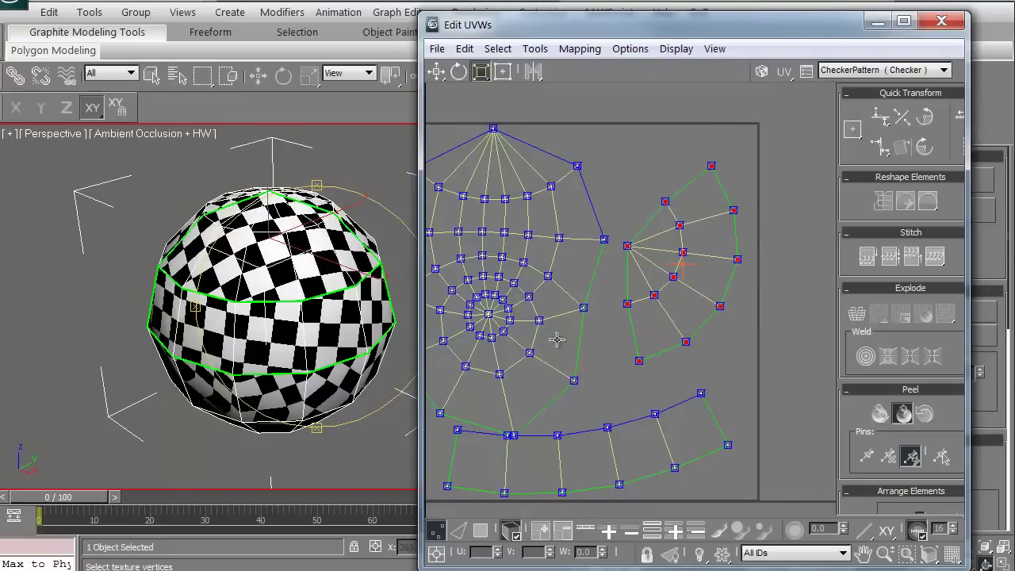
Select the large circular UV island while orbiting the sphere to inspect its seam side
{"action": "mouse_move", "coordinate": [248, 348]}
{"action": "middle_mouse_down", "text": "alt"}
{"action": "mouse_move", "coordinate": [242, 360]}
{"action": "mouse_move", "coordinate": [309, 354]}
{"action": "mouse_move", "coordinate": [356, 357]}
{"action": "mouse_move", "coordinate": [355, 367]}
{"action": "middle_mouse_up", "text": "alt"}
{"action": "scroll", "coordinate": [602, 301], "scroll_direction": "up", "scroll_amount": 2}
{"action": "scroll", "coordinate": [575, 292], "scroll_direction": "up", "scroll_amount": 1}
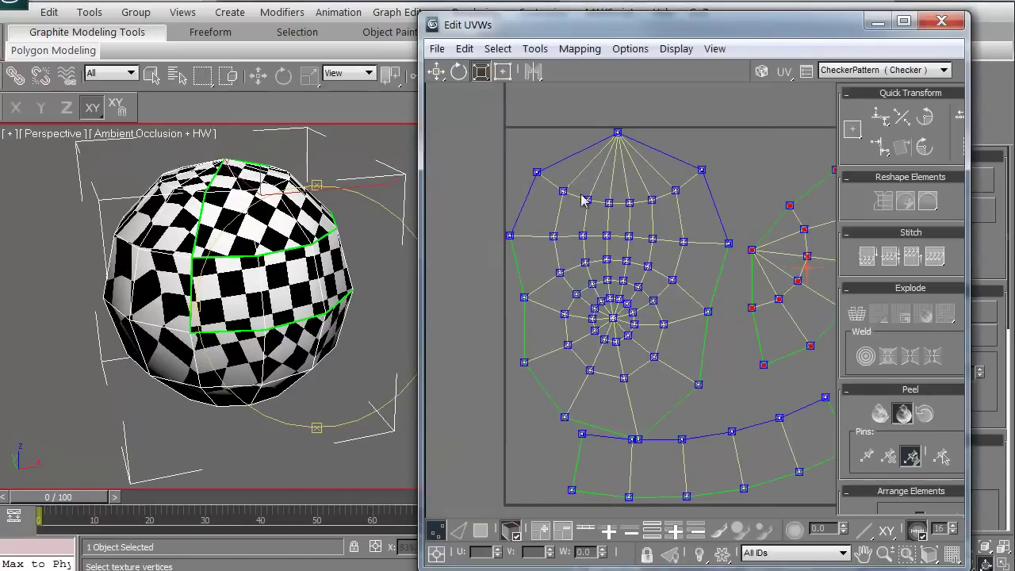
{"action": "left_click", "coordinate": [644, 160]}
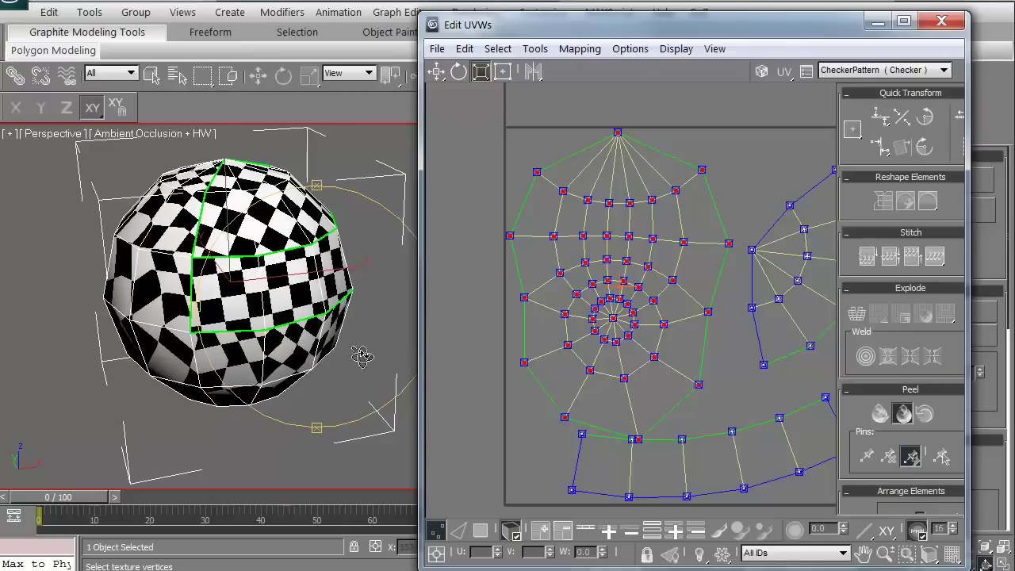
{"action": "mouse_move", "coordinate": [317, 378]}
{"action": "middle_mouse_down", "text": "alt"}
{"action": "mouse_move", "coordinate": [333, 362]}
{"action": "mouse_move", "coordinate": [425, 361]}
{"action": "middle_mouse_up", "text": "alt"}
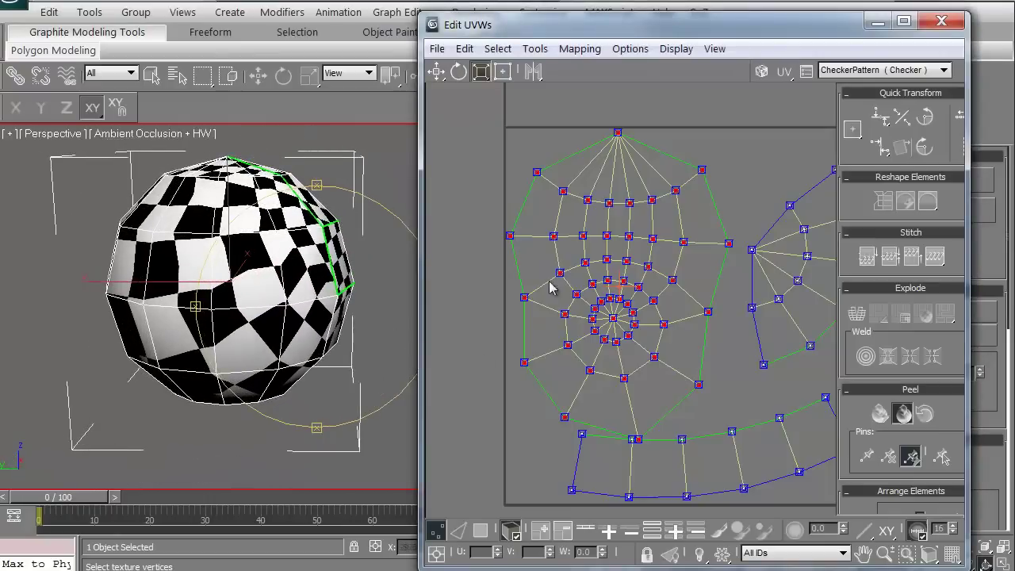
{"action": "middle_click_drag", "start_coordinate": [557, 356], "coordinate": [594, 352]}
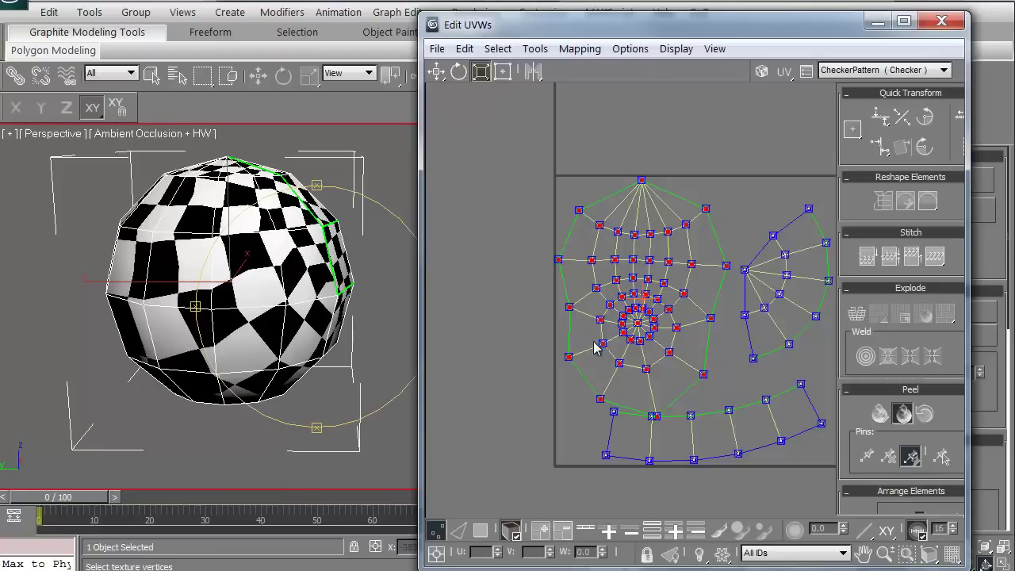
{"action": "scroll", "coordinate": [594, 344], "scroll_direction": "down", "scroll_amount": 2}
{"action": "scroll", "coordinate": [557, 343], "scroll_direction": "up", "scroll_amount": 2}
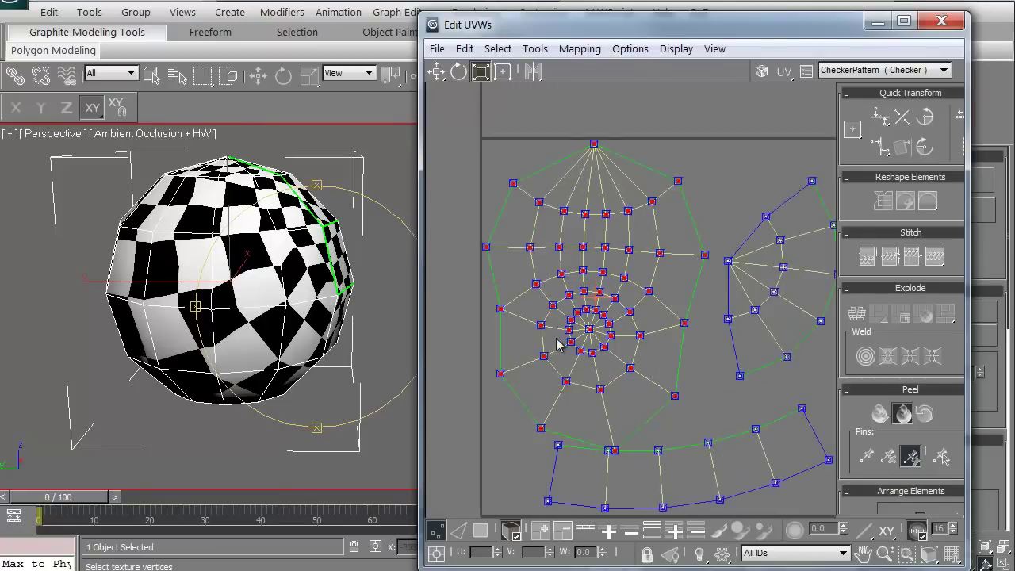
{"action": "left_click", "coordinate": [461, 339]}
{"action": "middle_click_drag", "start_coordinate": [469, 387], "coordinate": [469, 395]}
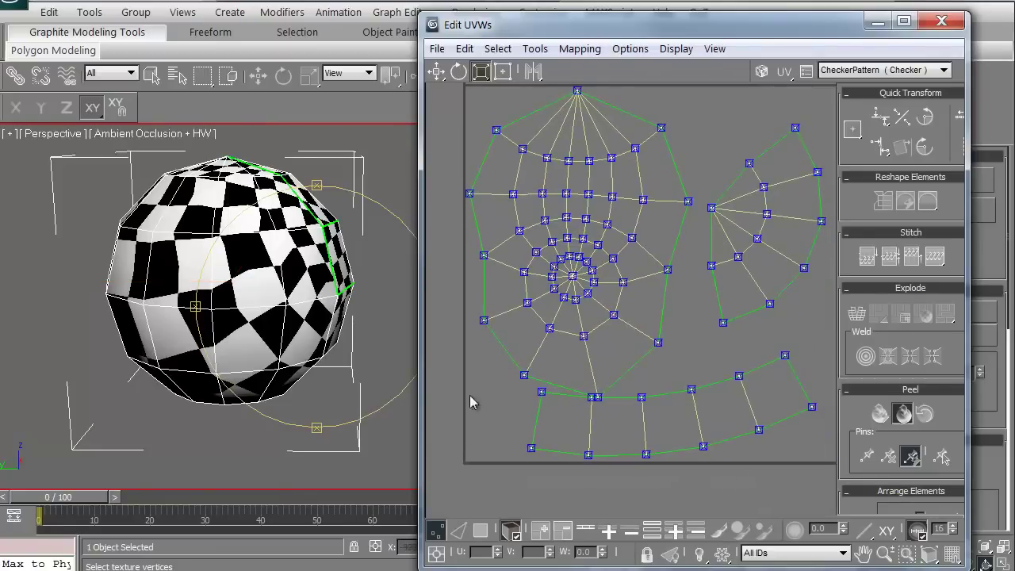
Move a seam vertex on the bottom strip up toward the big island, then close the UV editor
{"action": "left_click", "coordinate": [506, 530]}
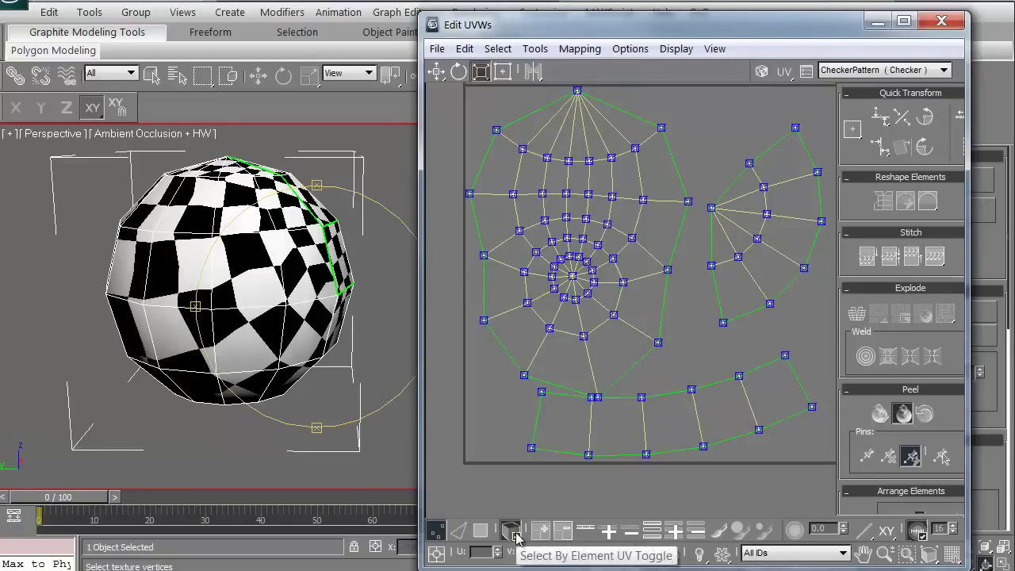
{"action": "left_click", "coordinate": [595, 397]}
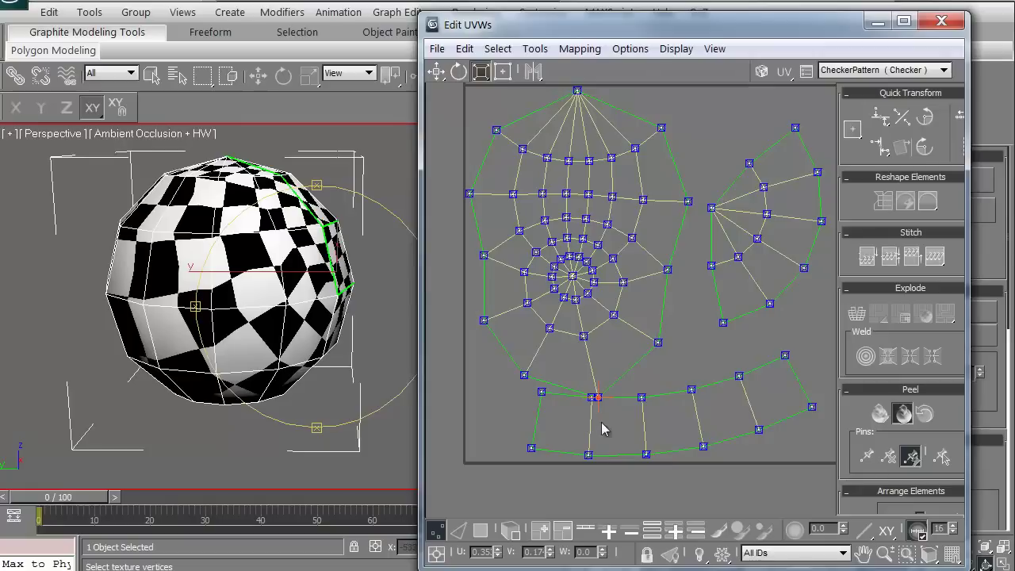
{"action": "left_click", "coordinate": [437, 74]}
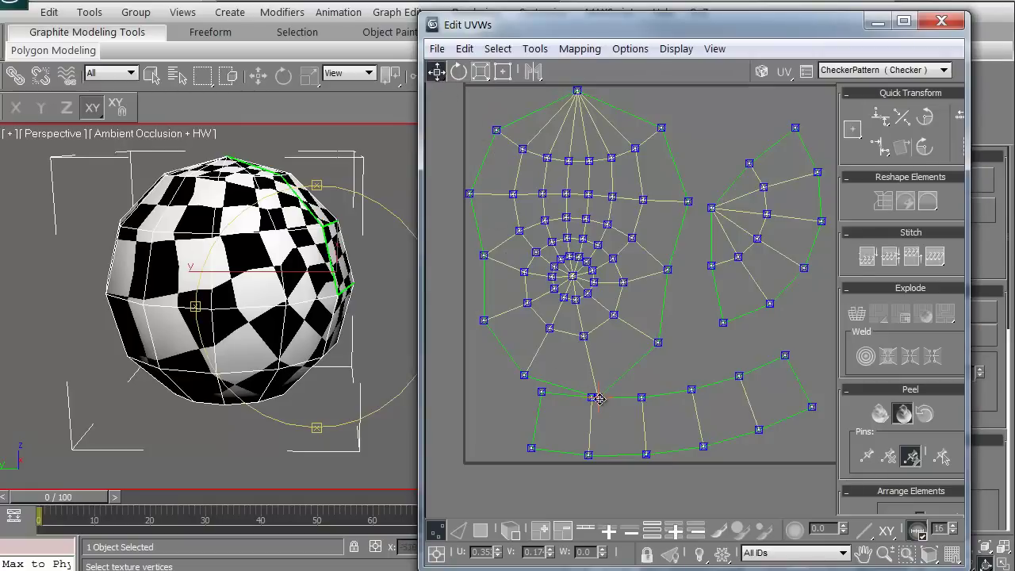
{"action": "left_click_drag", "start_coordinate": [599, 399], "coordinate": [596, 387]}
{"action": "middle_click_drag", "start_coordinate": [677, 316], "coordinate": [622, 330]}
{"action": "mouse_move", "coordinate": [288, 352]}
{"action": "middle_mouse_down", "text": "alt"}
{"action": "mouse_move", "coordinate": [261, 368]}
{"action": "mouse_move", "coordinate": [284, 330]}
{"action": "middle_mouse_up", "text": "alt"}
{"action": "left_click", "coordinate": [838, 77]}
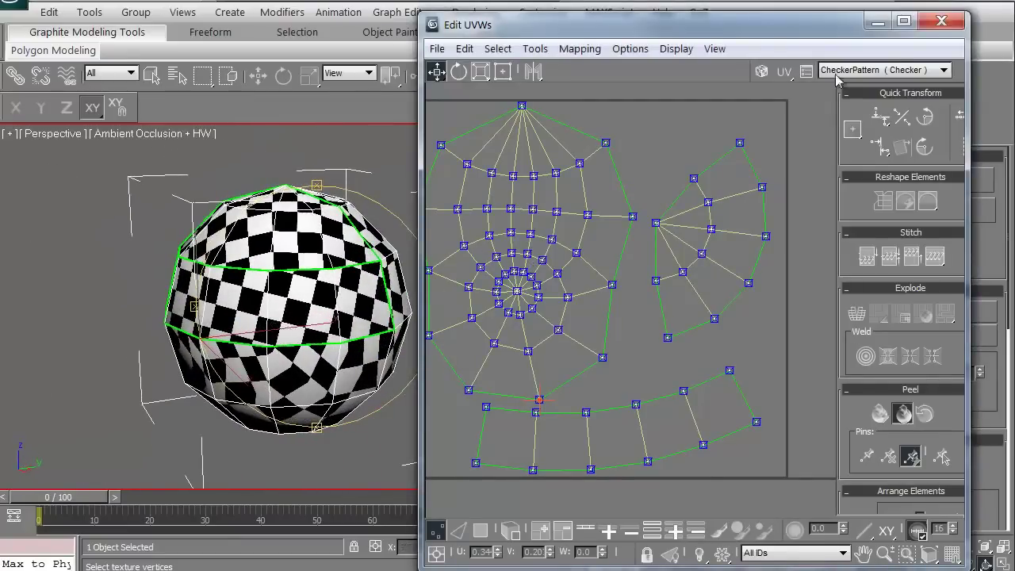
{"action": "left_click", "coordinate": [937, 23]}
Remove the sphere and return to the four-viewport layout
{"action": "middle_click_drag", "start_coordinate": [333, 355], "coordinate": [363, 333]}
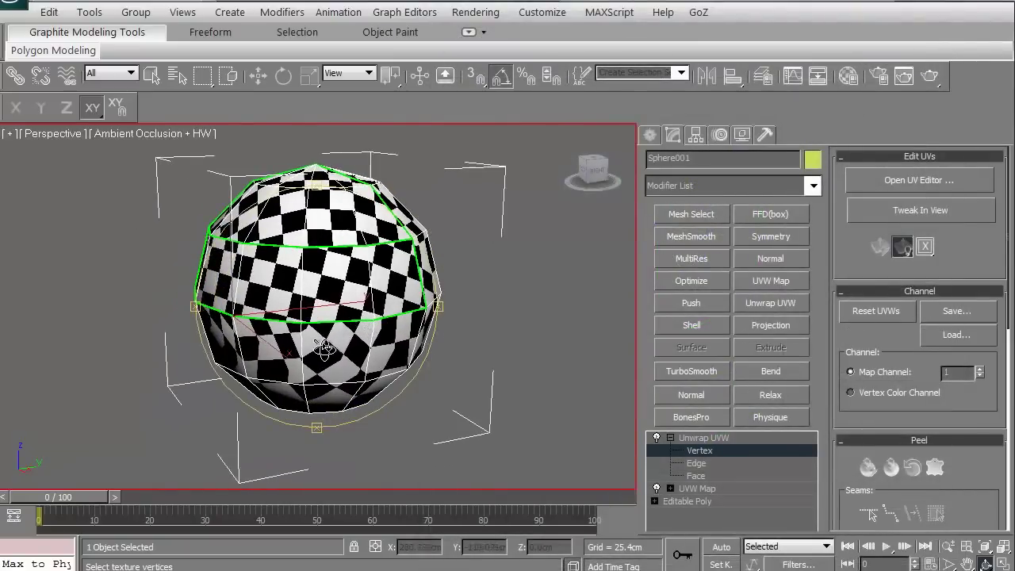
{"action": "key", "text": "ctrl+z"}
{"action": "key", "text": "ctrl+z"}
{"action": "key", "text": "ctrl+z"}
{"action": "key", "text": "ctrl+z"}
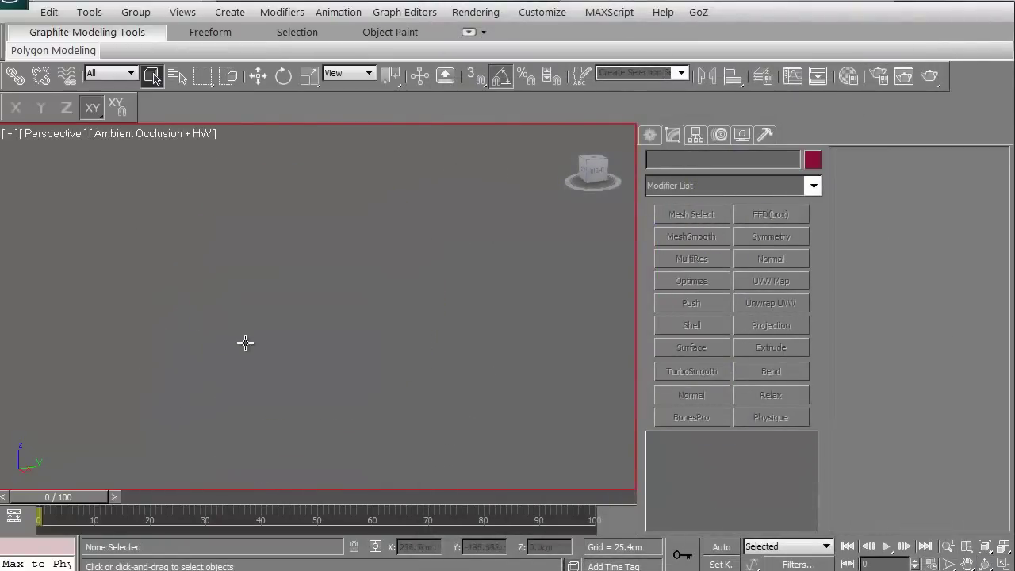
{"action": "key", "text": "alt+w"}
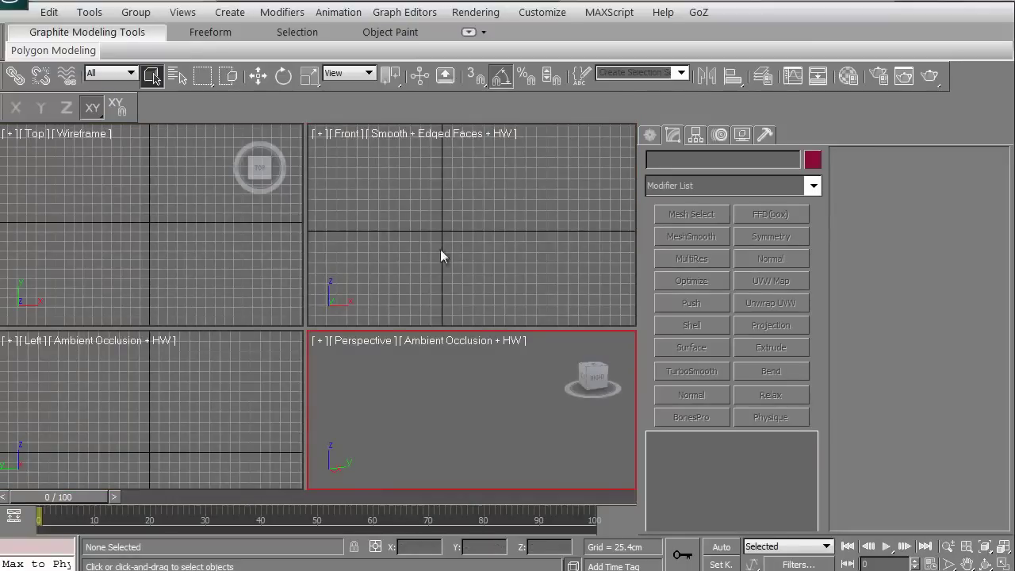
Draw a new box in the Top view and convert it to an Editable Poly
{"action": "left_click", "coordinate": [648, 134]}
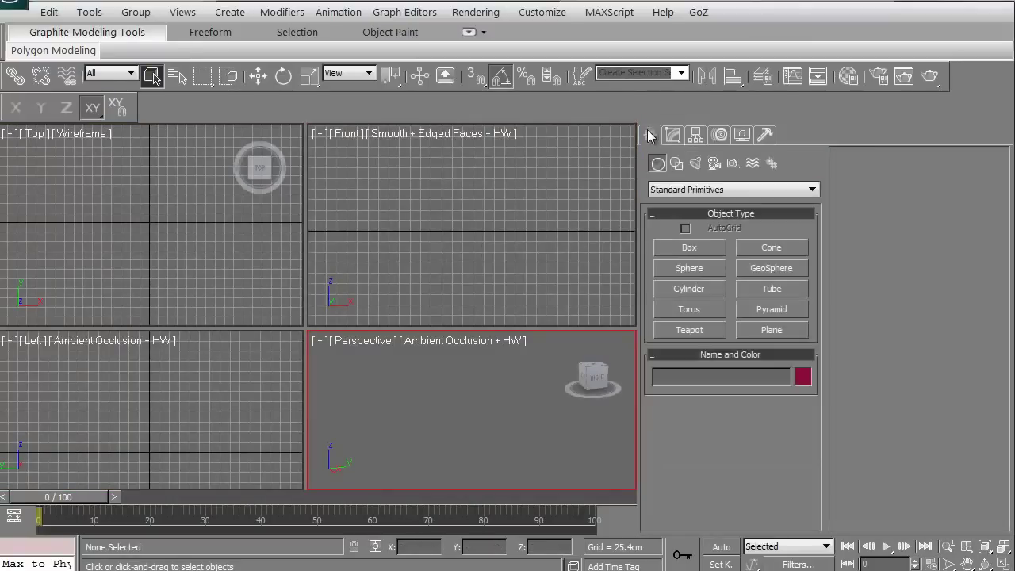
{"action": "left_click", "coordinate": [688, 248]}
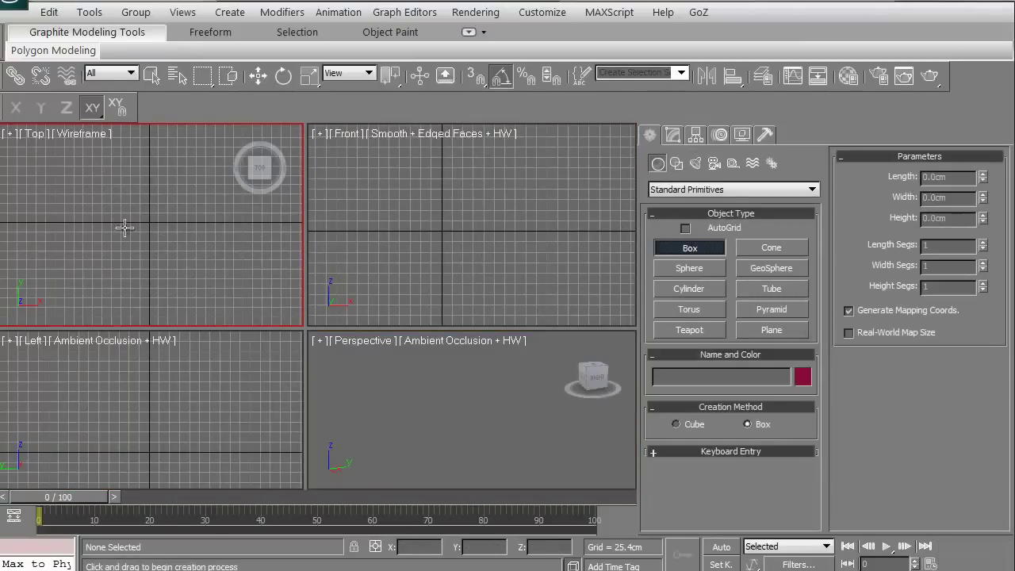
{"action": "left_click_drag", "start_coordinate": [93, 166], "coordinate": [217, 286]}
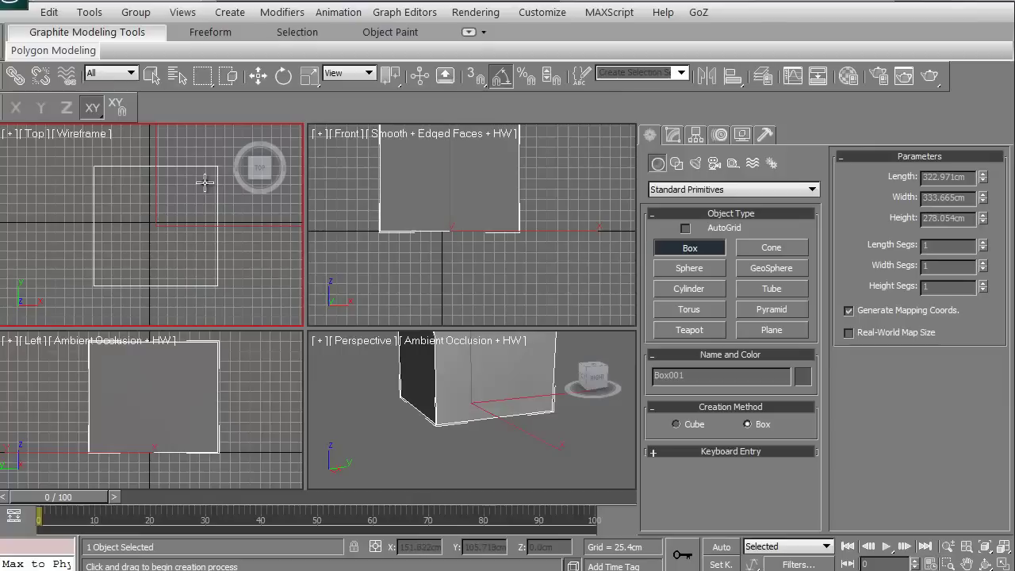
{"action": "middle_click_drag", "start_coordinate": [437, 387], "coordinate": [425, 436]}
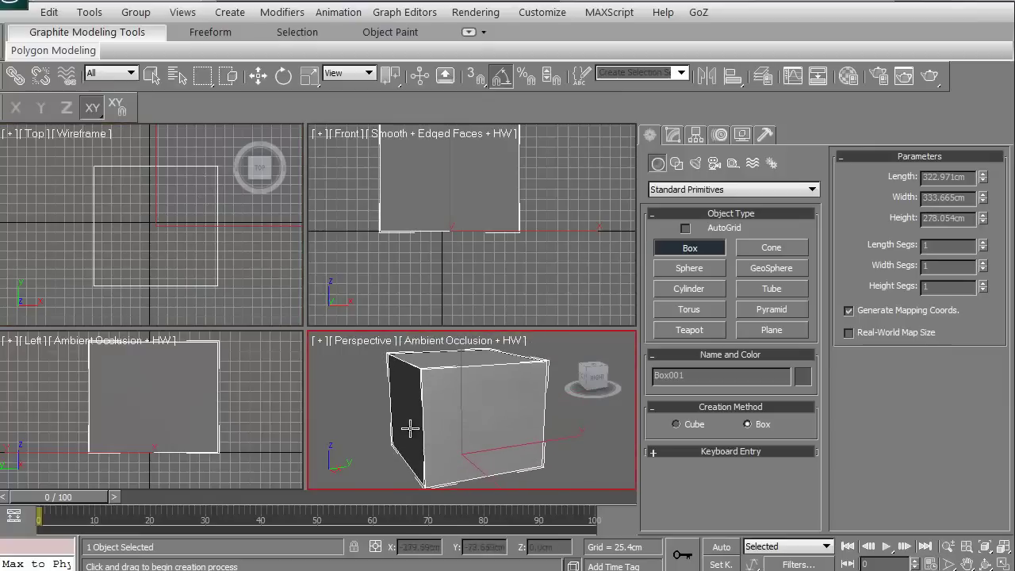
{"action": "middle_click_drag", "start_coordinate": [407, 405], "coordinate": [405, 407]}
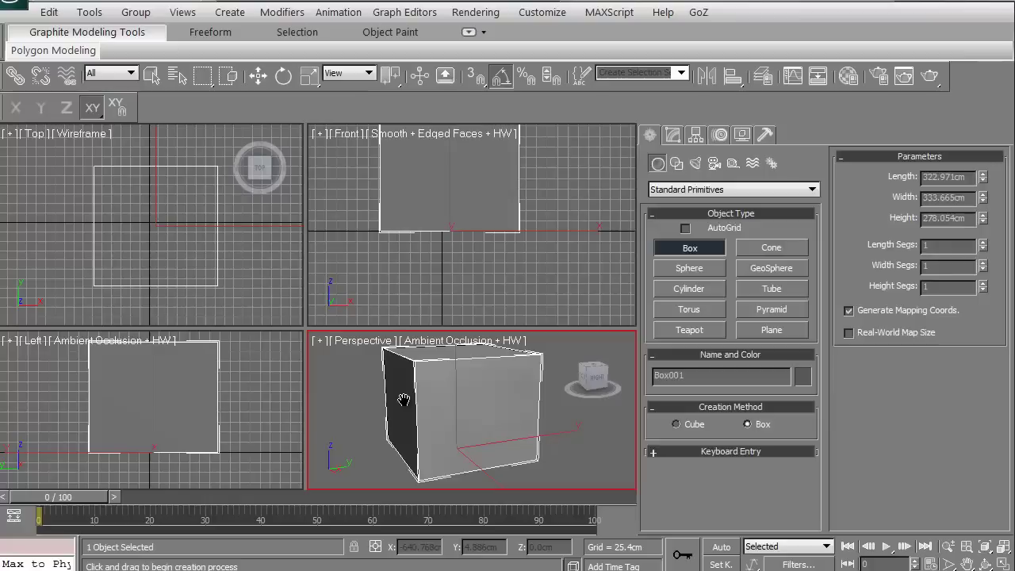
{"action": "right_click", "coordinate": [404, 407]}
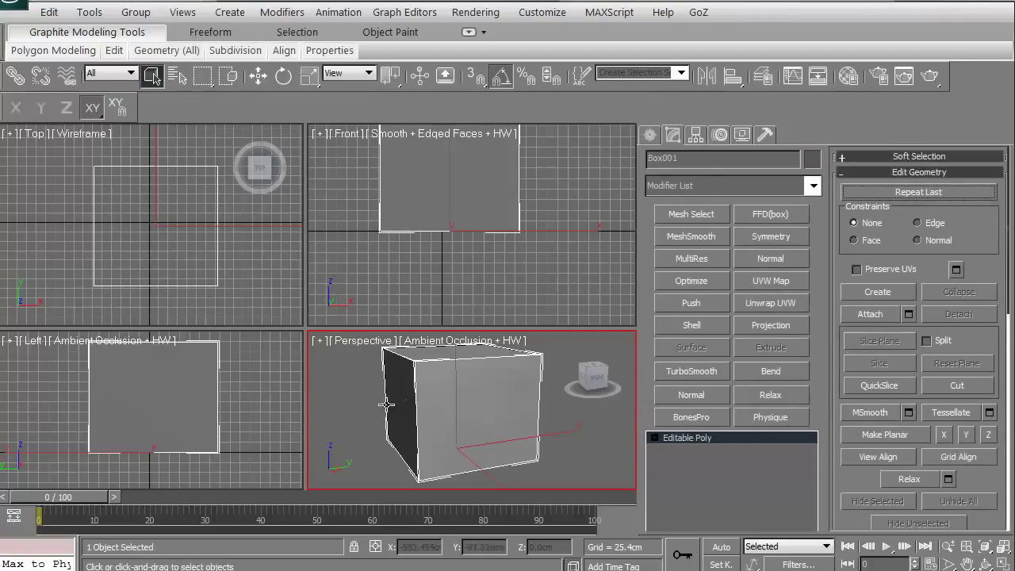
{"action": "key", "text": "alt+w"}
{"action": "mouse_move", "coordinate": [288, 349]}
{"action": "middle_mouse_down"}
{"action": "mouse_move", "coordinate": [302, 406]}
{"action": "mouse_move", "coordinate": [324, 344]}
{"action": "mouse_move", "coordinate": [376, 333]}
{"action": "mouse_move", "coordinate": [294, 338]}
{"action": "mouse_move", "coordinate": [317, 332]}
{"action": "middle_mouse_up"}
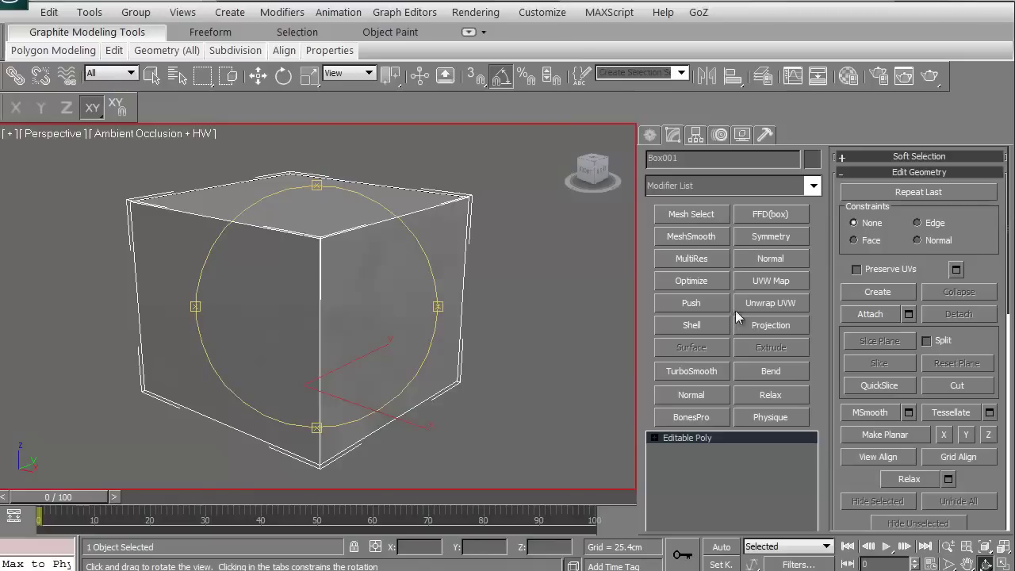
Add an Unwrap UVW modifier to Box001 and view its default square UV layout
{"action": "left_click", "coordinate": [760, 303]}
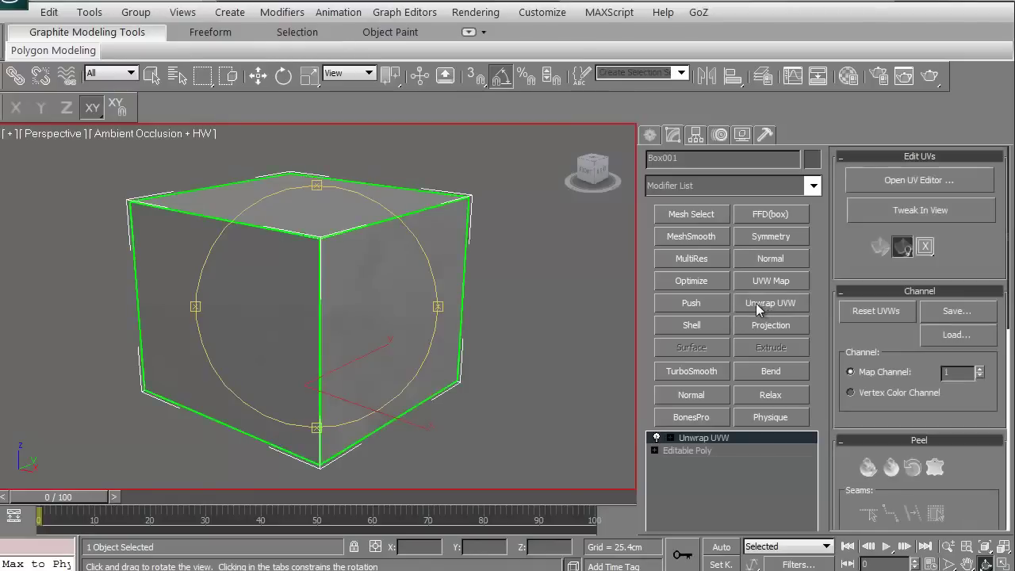
{"action": "middle_click_drag", "start_coordinate": [304, 369], "coordinate": [331, 373], "text": "alt"}
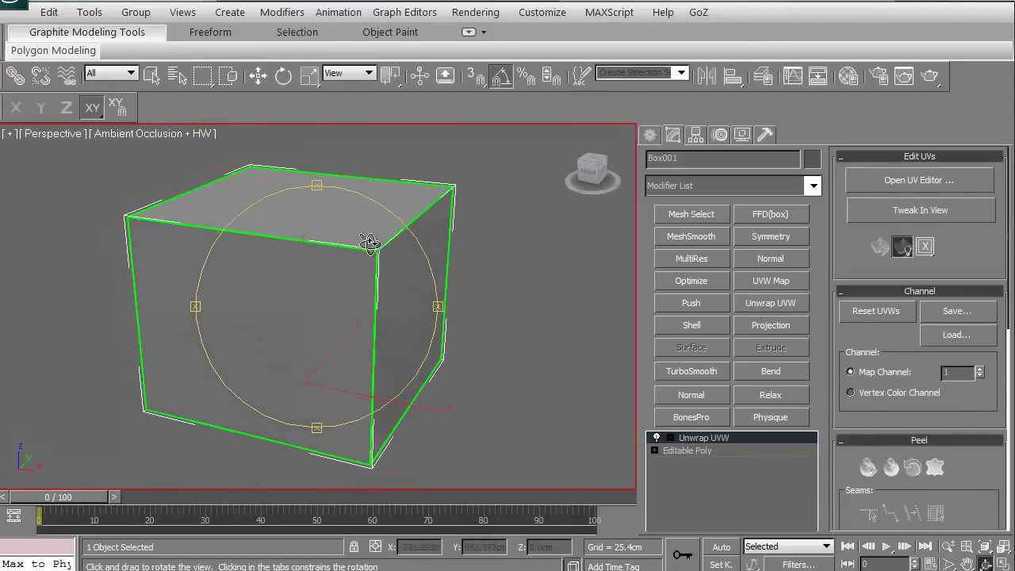
{"action": "mouse_move", "coordinate": [389, 344]}
{"action": "left_mouse_down"}
{"action": "mouse_move", "coordinate": [145, 339]}
{"action": "mouse_move", "coordinate": [245, 254]}
{"action": "mouse_move", "coordinate": [392, 294]}
{"action": "left_mouse_up"}
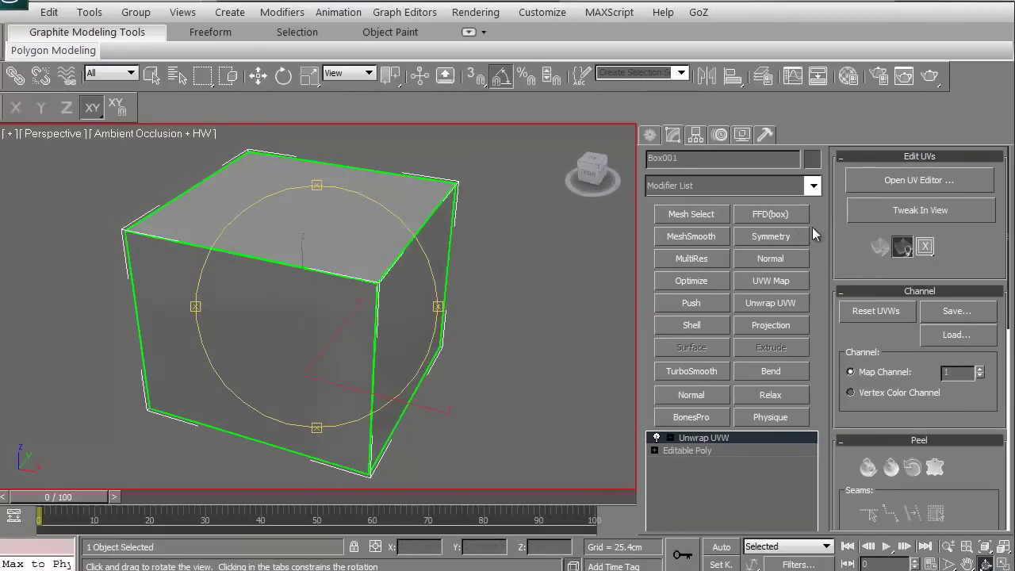
{"action": "left_click", "coordinate": [891, 182]}
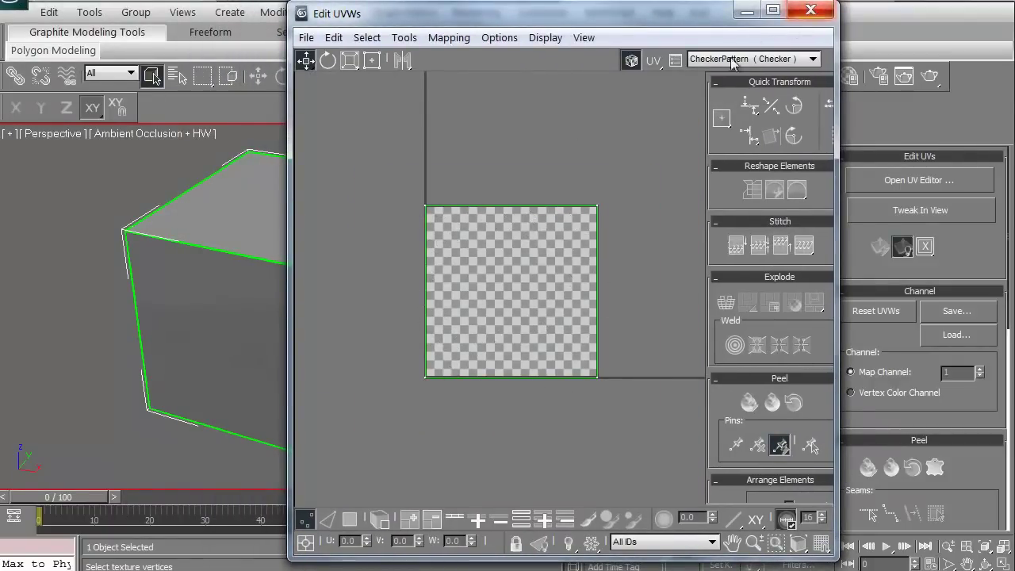
Close the UV editor, try a UVW Map modifier on the box, then undo it
{"action": "left_click", "coordinate": [809, 9]}
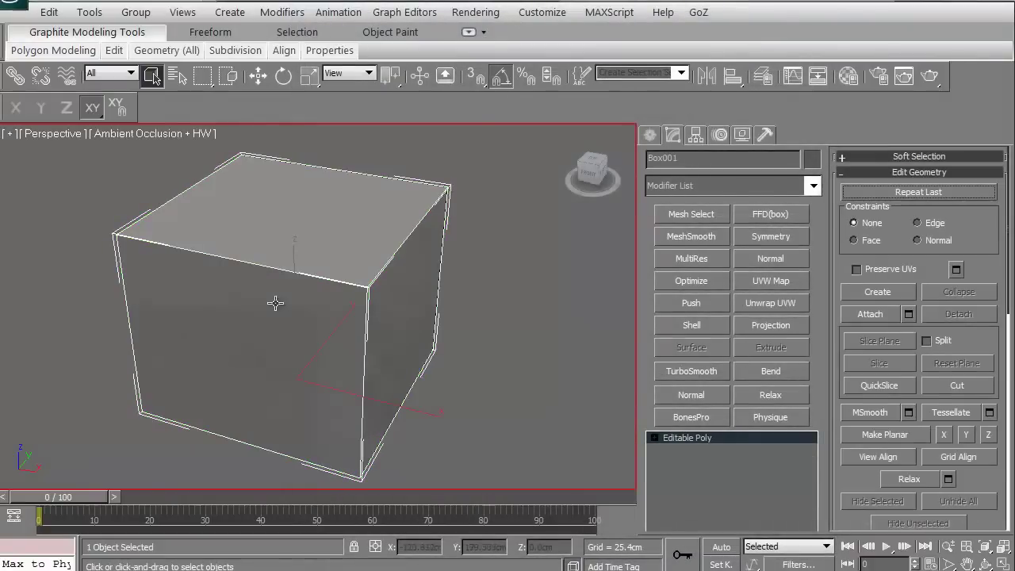
{"action": "left_click", "coordinate": [761, 282]}
{"action": "middle_click_drag", "start_coordinate": [349, 377], "coordinate": [333, 351]}
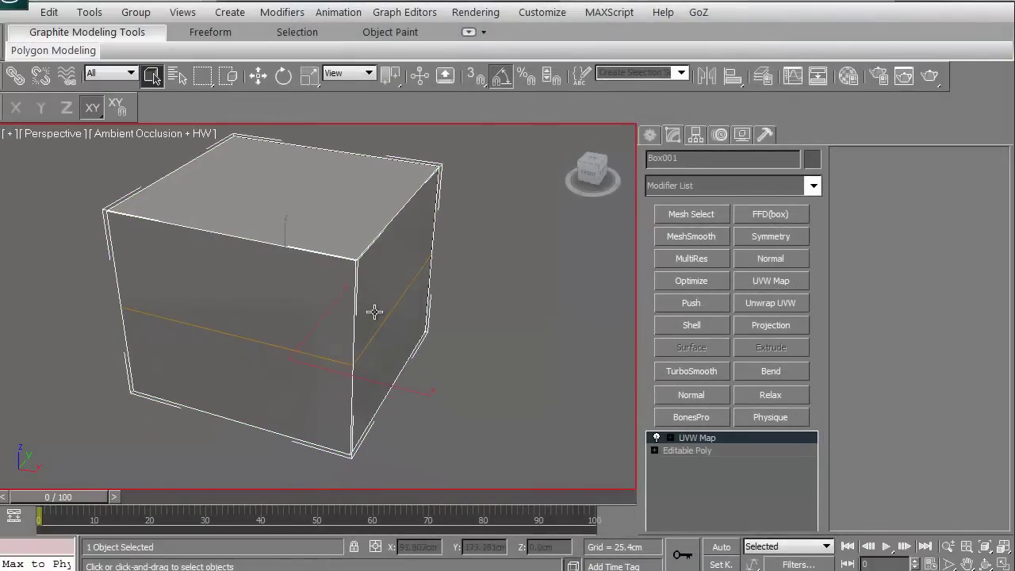
{"action": "key", "text": "ctrl+z"}
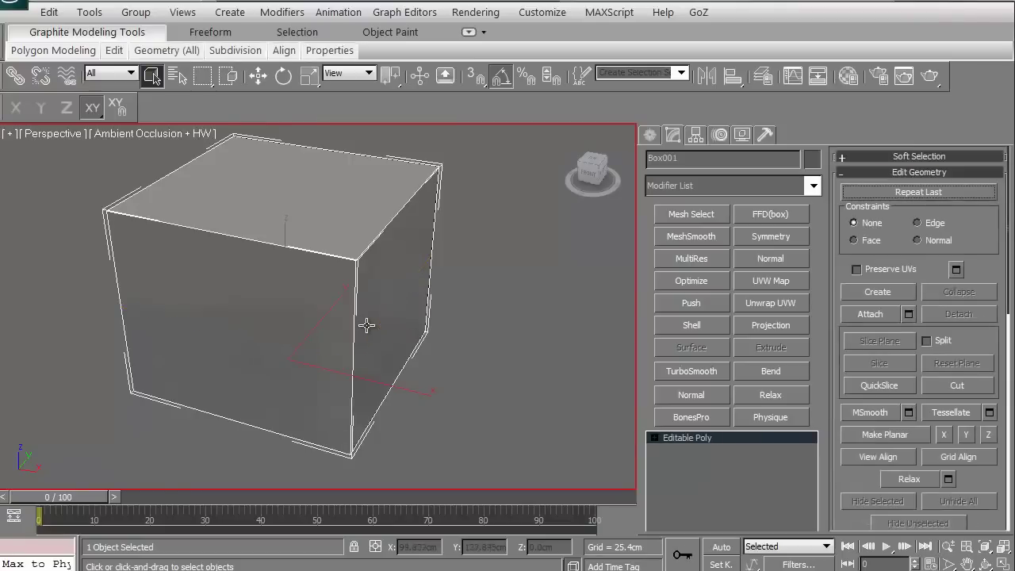
Add a fresh Unwrap UVW modifier, select and inspect the square's UVs, then close the editor
{"action": "left_click", "coordinate": [763, 304]}
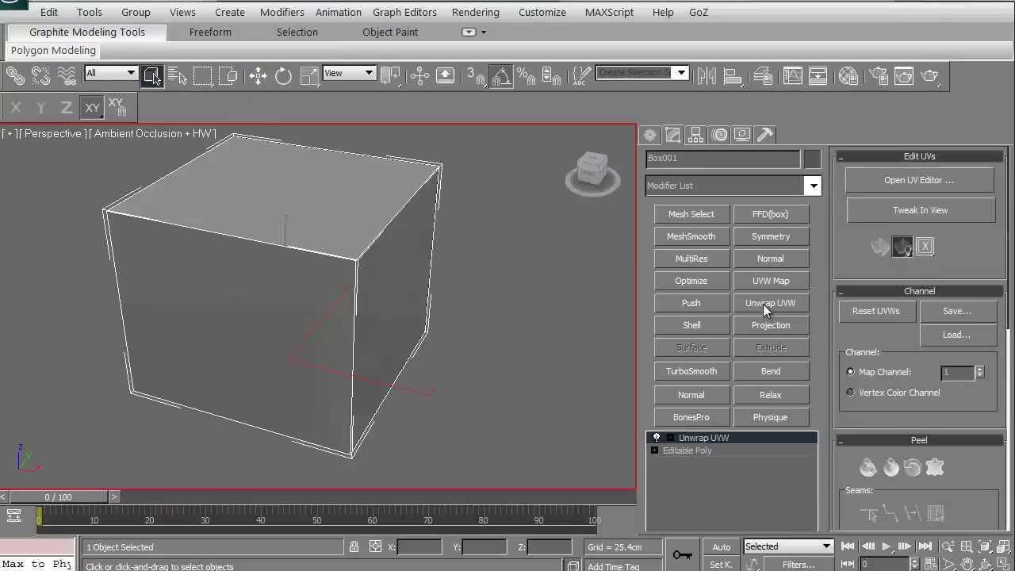
{"action": "left_click", "coordinate": [895, 181]}
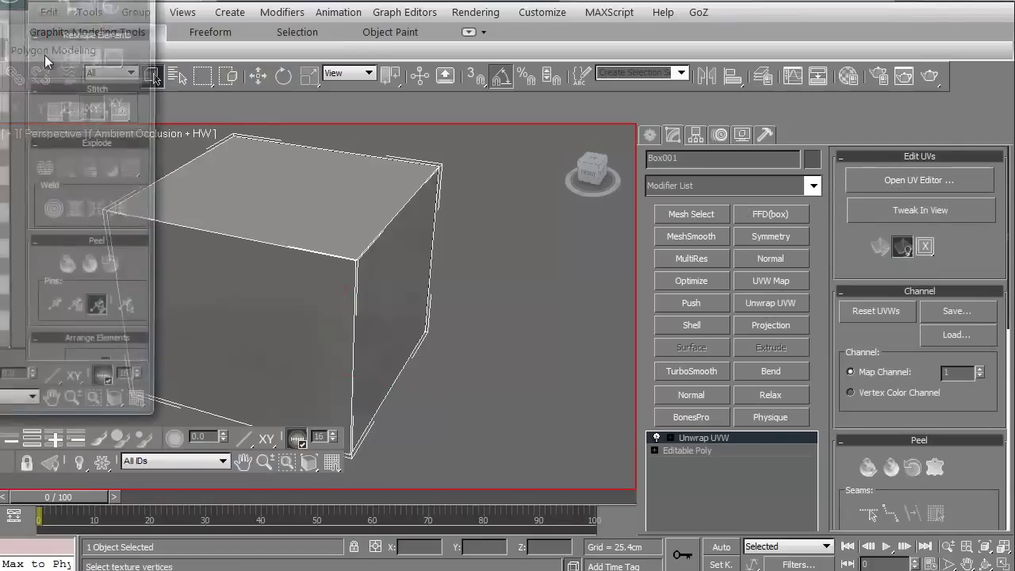
{"action": "scroll", "coordinate": [547, 210], "scroll_direction": "down", "scroll_amount": 5}
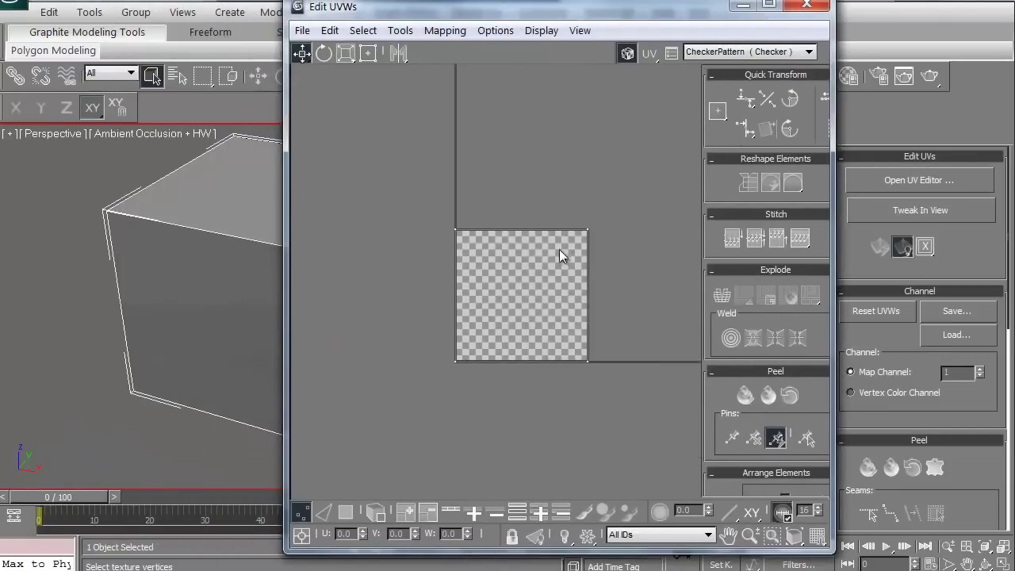
{"action": "scroll", "coordinate": [463, 238], "scroll_direction": "up", "scroll_amount": 2}
{"action": "left_click_drag", "start_coordinate": [424, 223], "coordinate": [655, 425]}
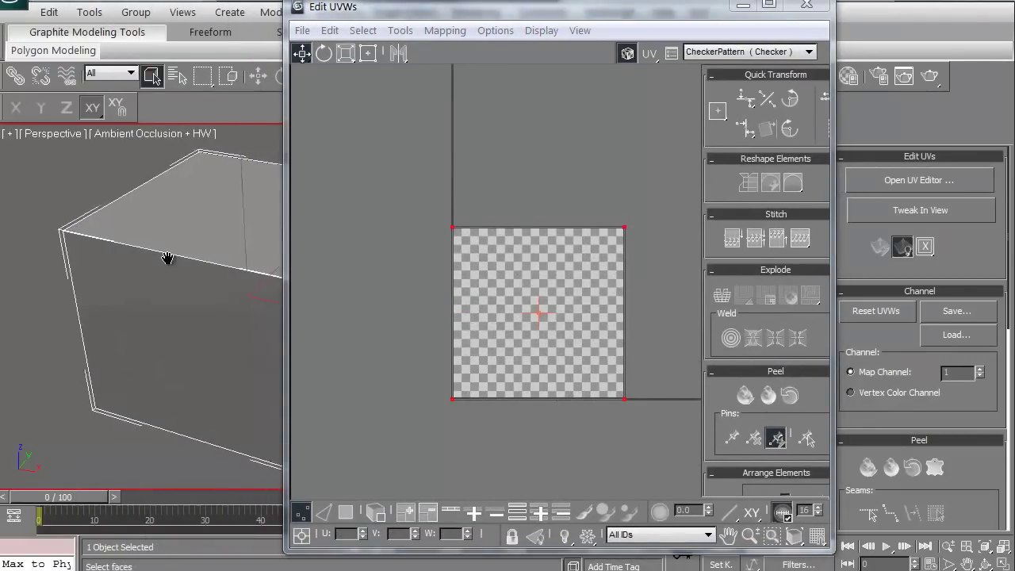
{"action": "left_click_drag", "start_coordinate": [446, 16], "coordinate": [561, 16]}
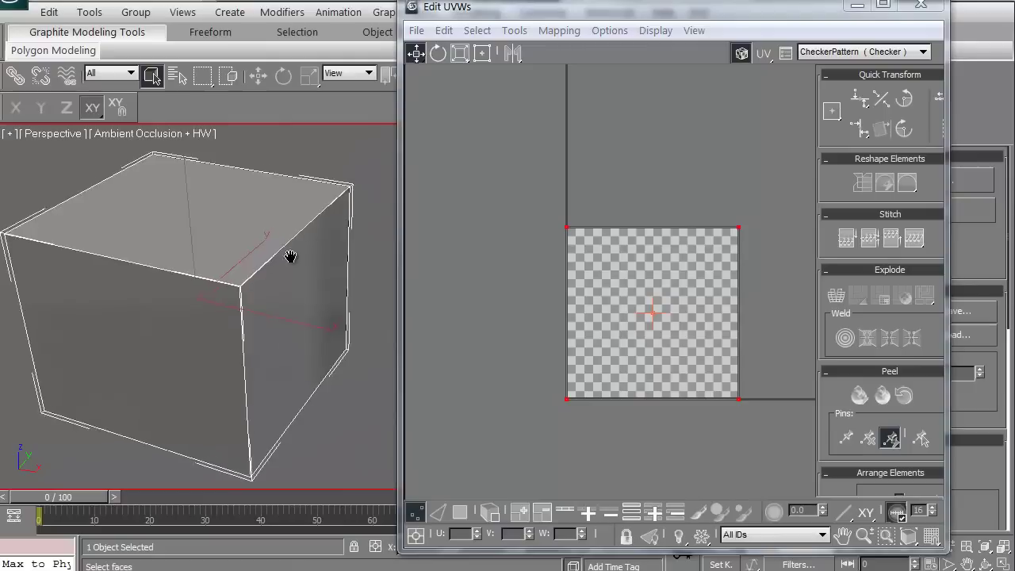
{"action": "middle_click_drag", "start_coordinate": [290, 256], "coordinate": [279, 248]}
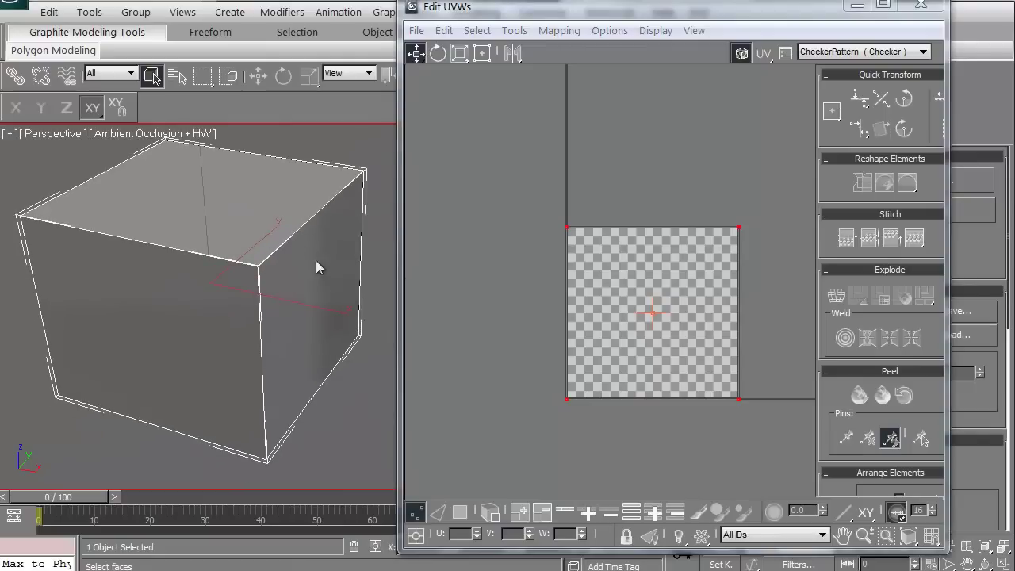
{"action": "left_click", "coordinate": [920, 5]}
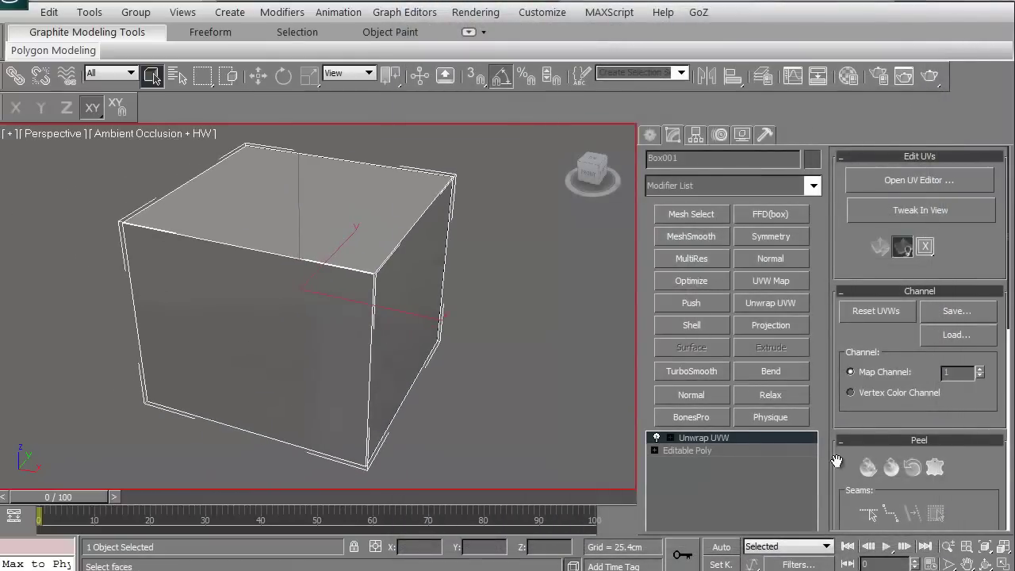
Draw point-to-point seams along the front vertical corner, the top edges and the left vertical edge
{"action": "left_click", "coordinate": [669, 437]}
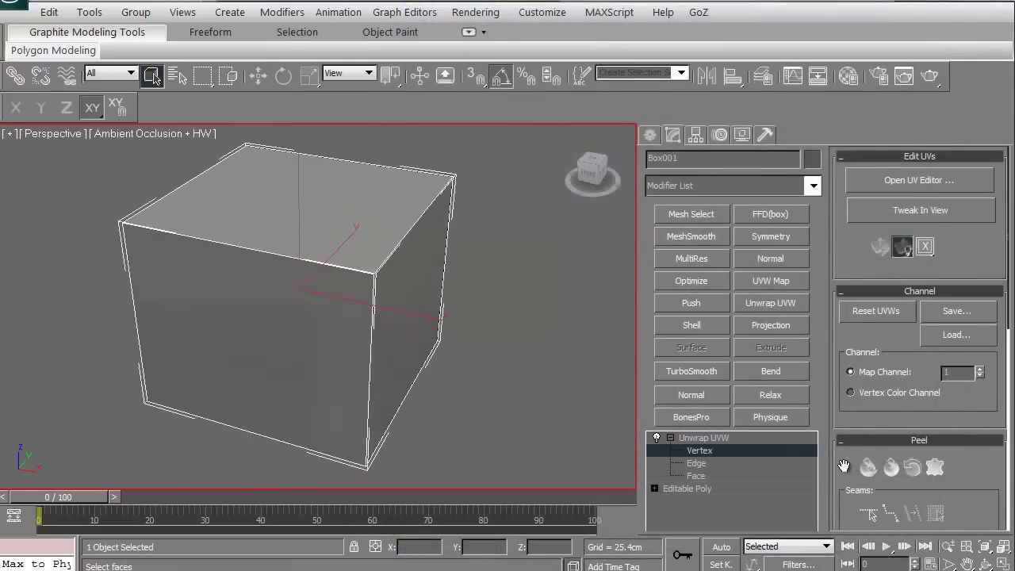
{"action": "left_click_drag", "start_coordinate": [843, 466], "coordinate": [840, 386]}
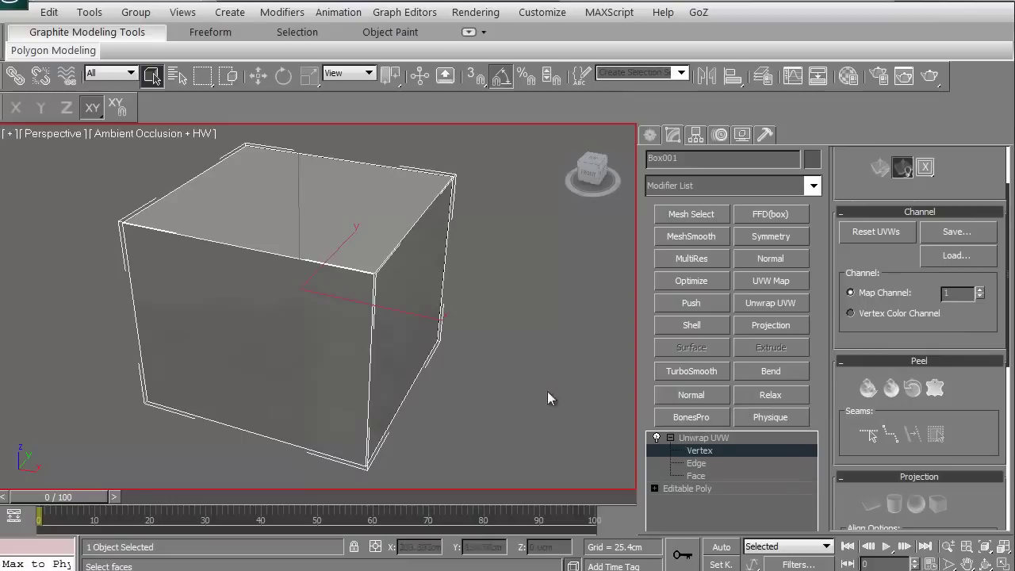
{"action": "left_click", "coordinate": [890, 435]}
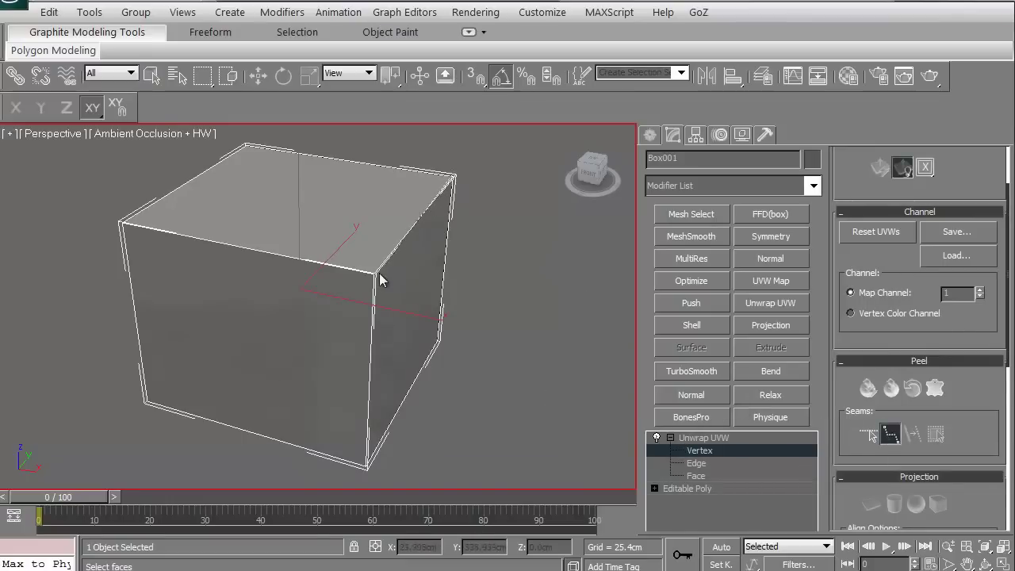
{"action": "left_click", "coordinate": [367, 466]}
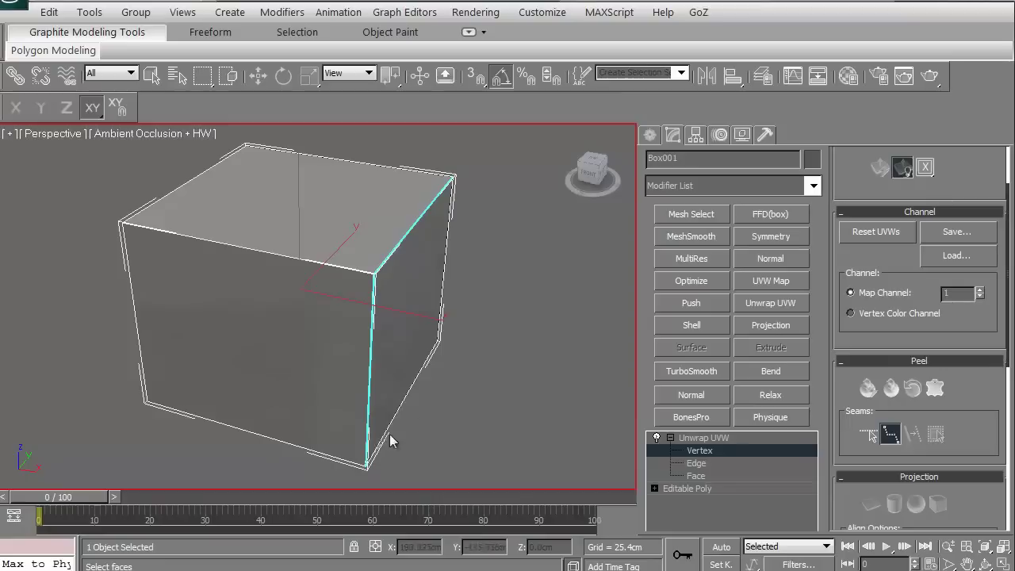
{"action": "left_click", "coordinate": [439, 341]}
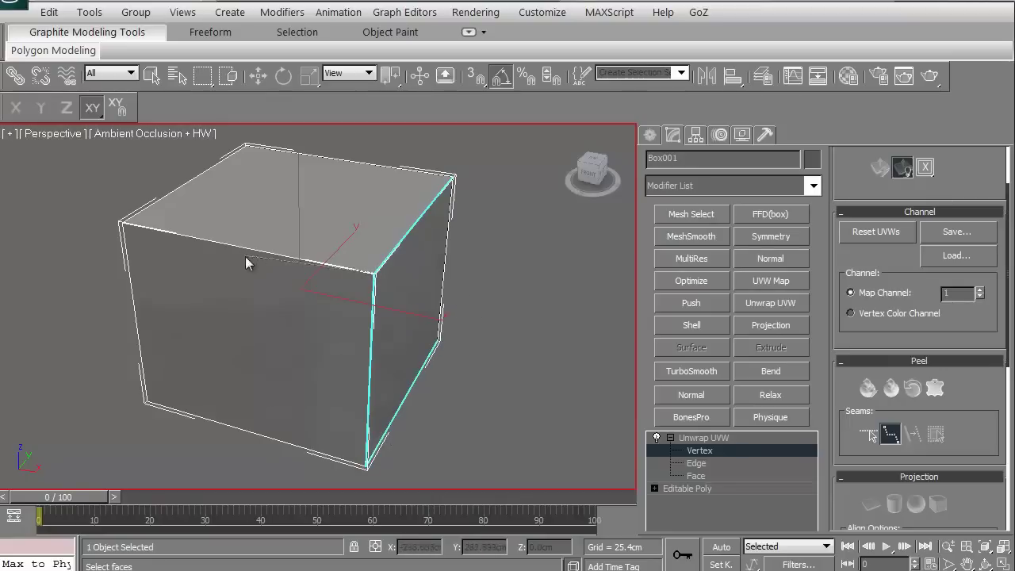
{"action": "left_click", "coordinate": [122, 222]}
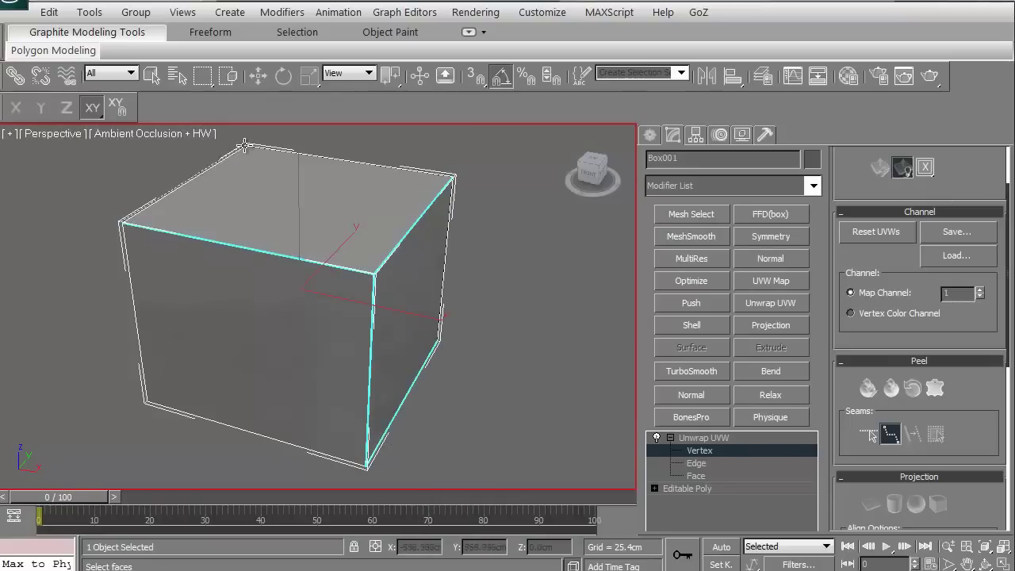
{"action": "left_click", "coordinate": [243, 147]}
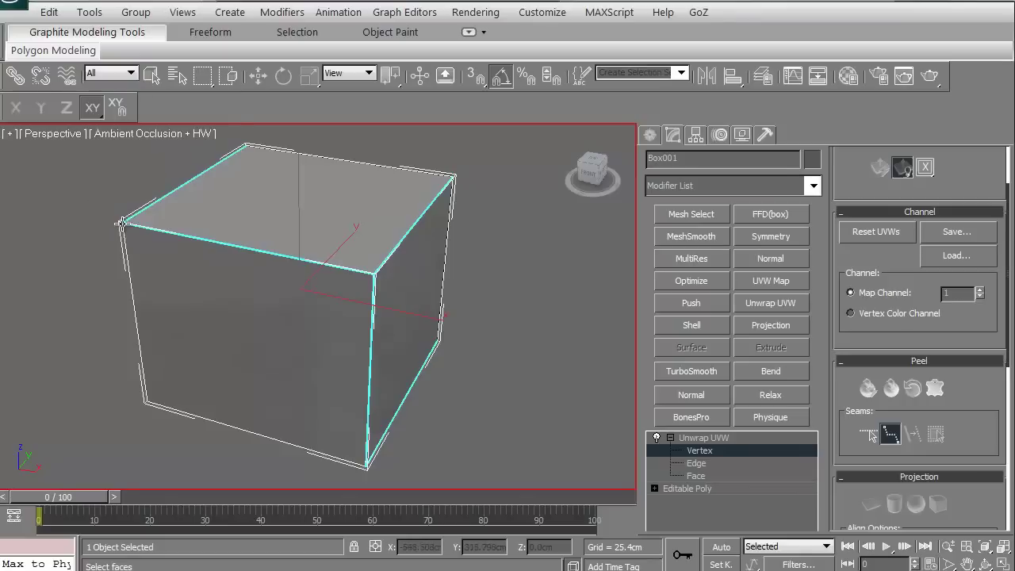
{"action": "left_click", "coordinate": [145, 400]}
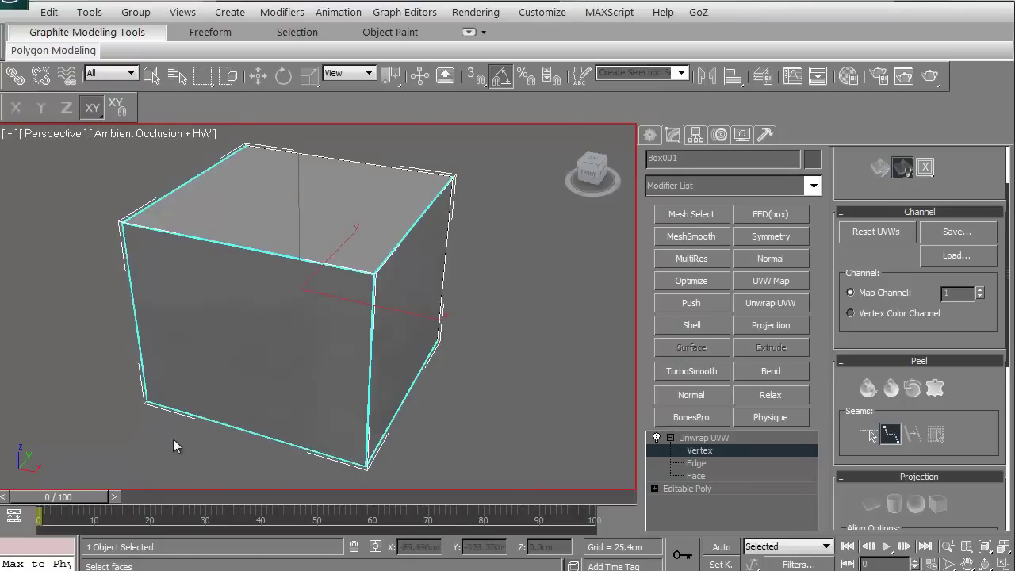
Add a seam along the cube's bottom-left edge and peel the box along its seams
{"action": "mouse_move", "coordinate": [242, 409]}
{"action": "middle_mouse_down", "text": "alt"}
{"action": "mouse_move", "coordinate": [290, 356]}
{"action": "mouse_move", "coordinate": [358, 346]}
{"action": "middle_mouse_up", "text": "alt"}
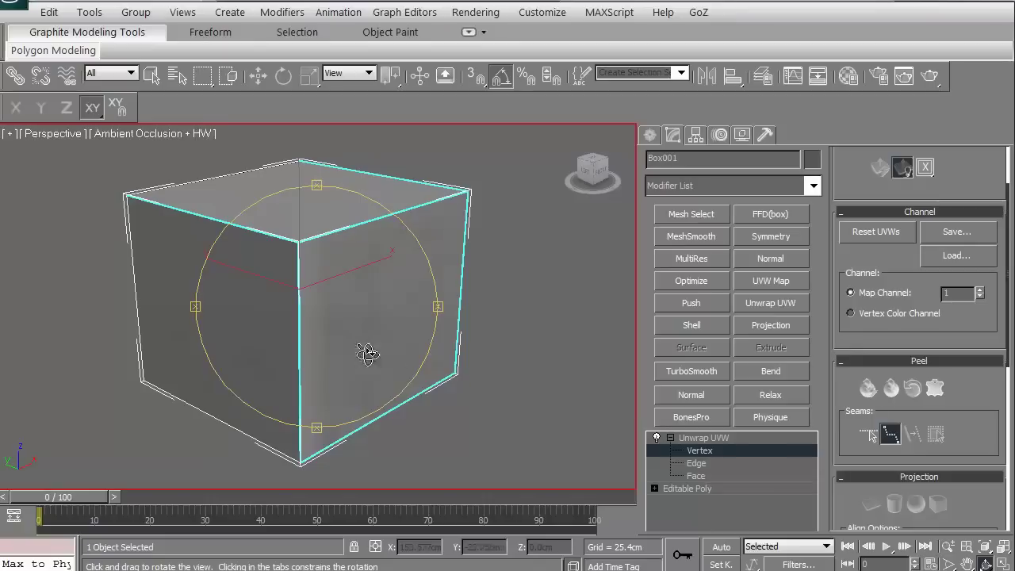
{"action": "left_click", "coordinate": [892, 440]}
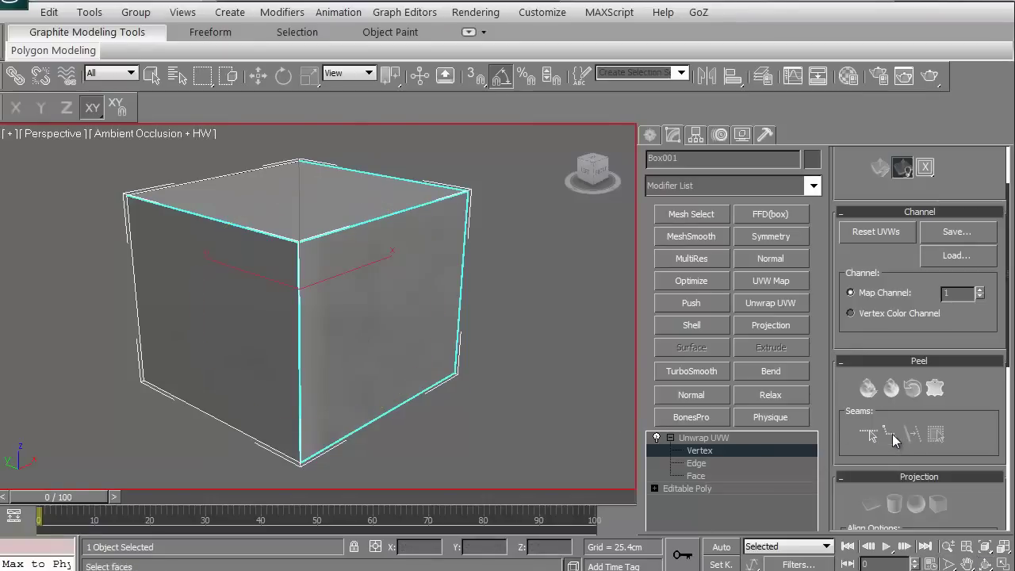
{"action": "left_click", "coordinate": [302, 464]}
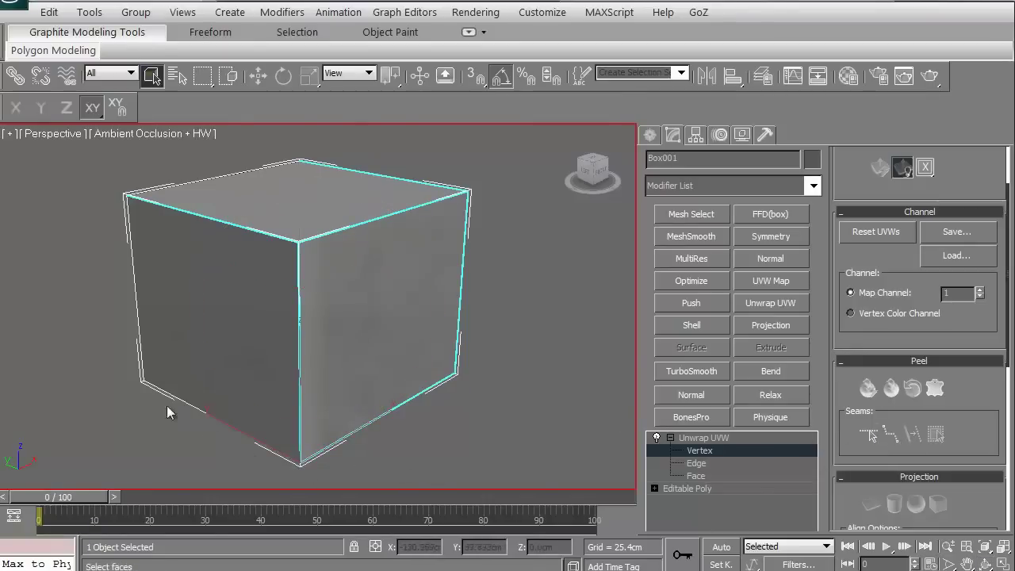
{"action": "left_click", "coordinate": [143, 382]}
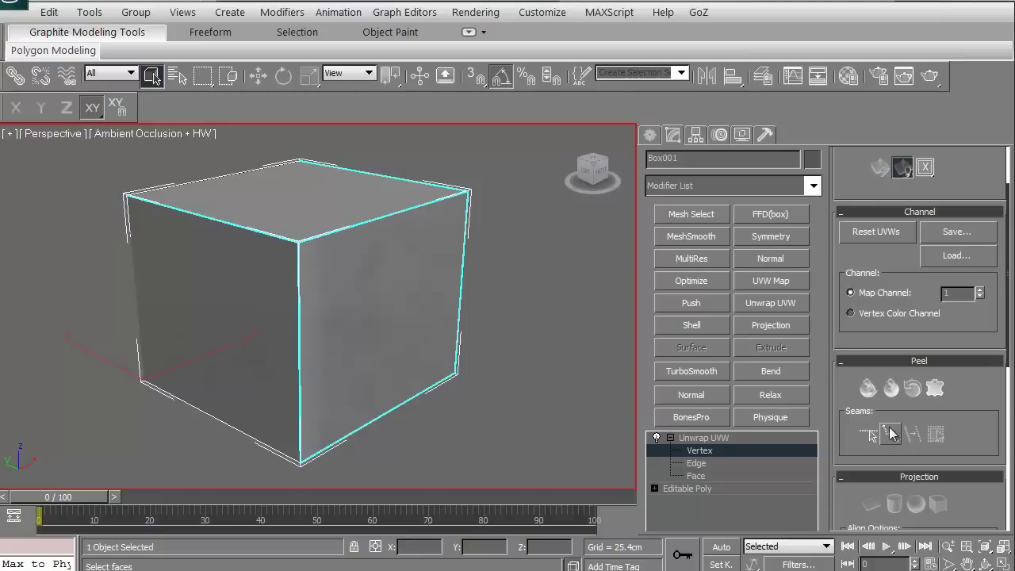
{"action": "left_click", "coordinate": [890, 433]}
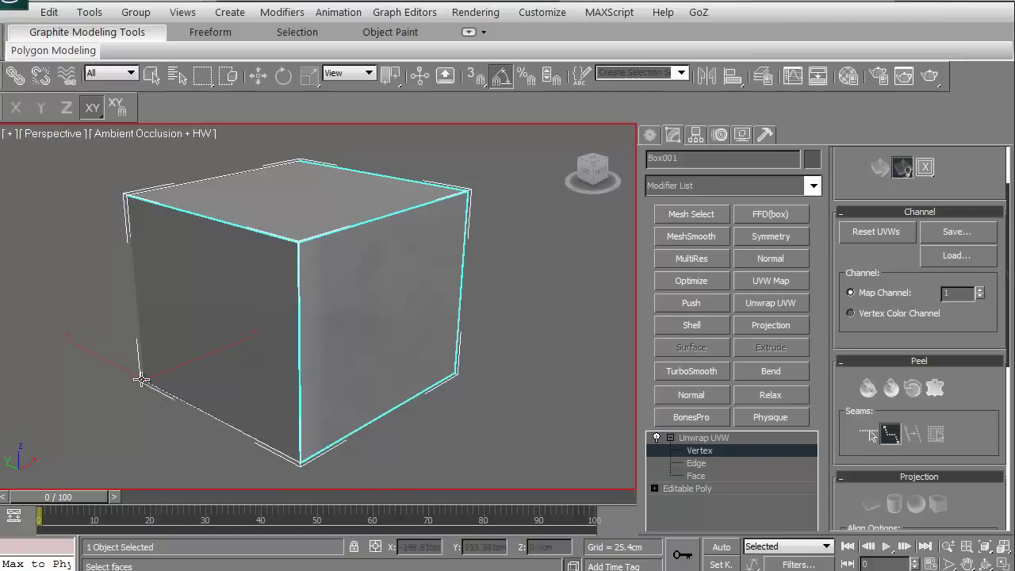
{"action": "left_click", "coordinate": [141, 383]}
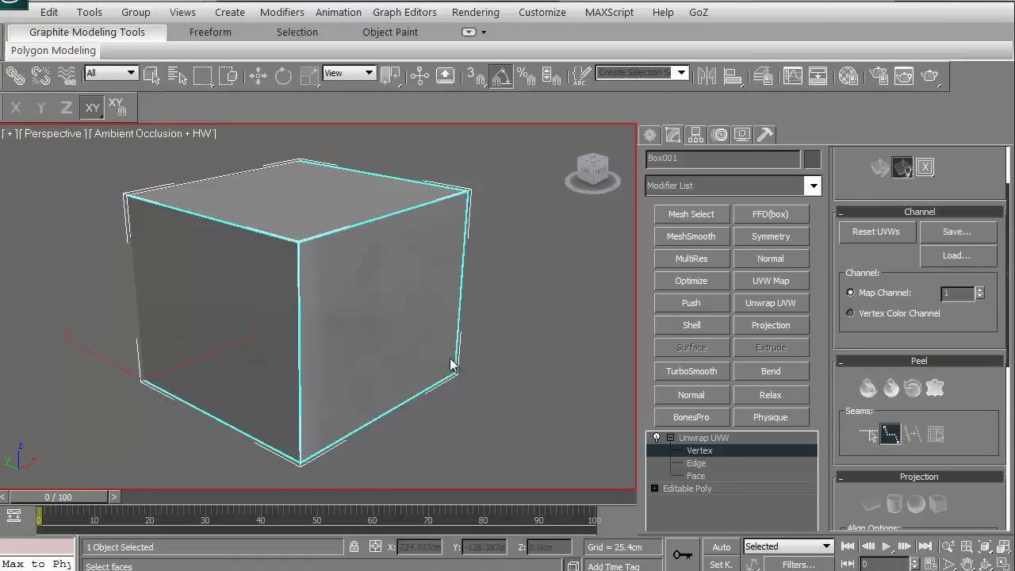
{"action": "left_click", "coordinate": [892, 390]}
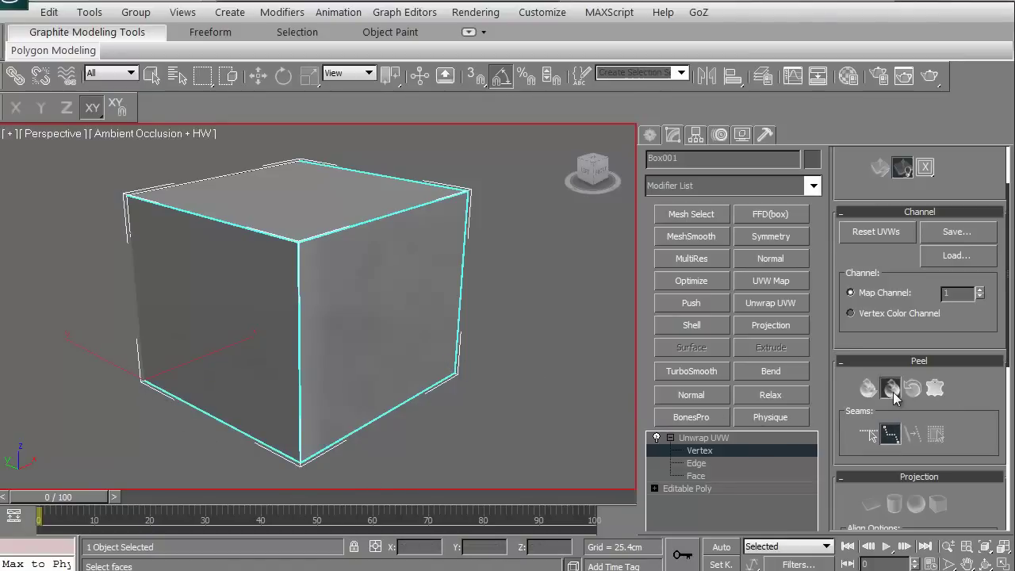
Hide the checker background, then shrink the unfolded UV cross and move it into the texture square
{"action": "scroll", "coordinate": [537, 249], "scroll_direction": "down", "scroll_amount": 3}
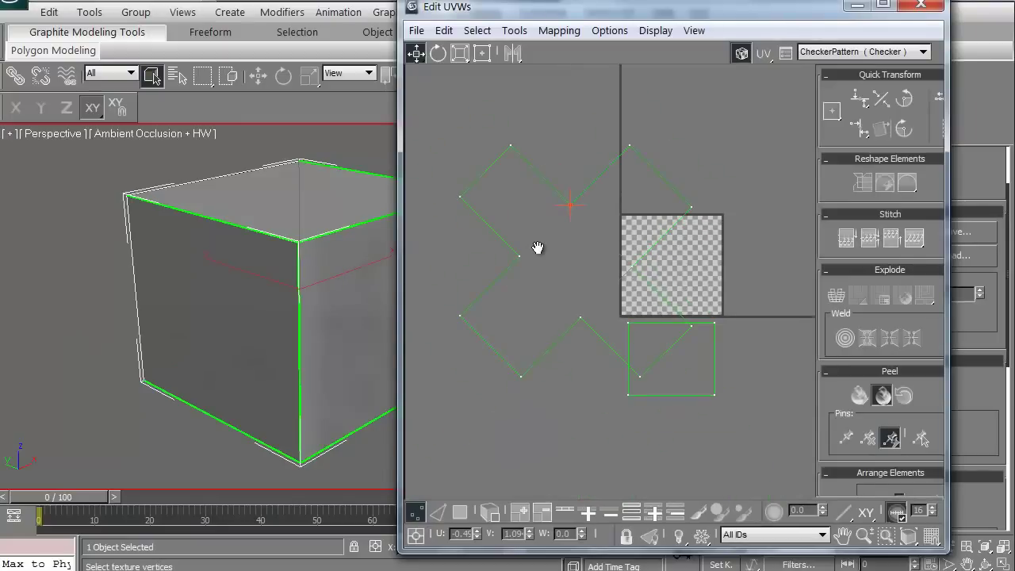
{"action": "left_click", "coordinate": [738, 56]}
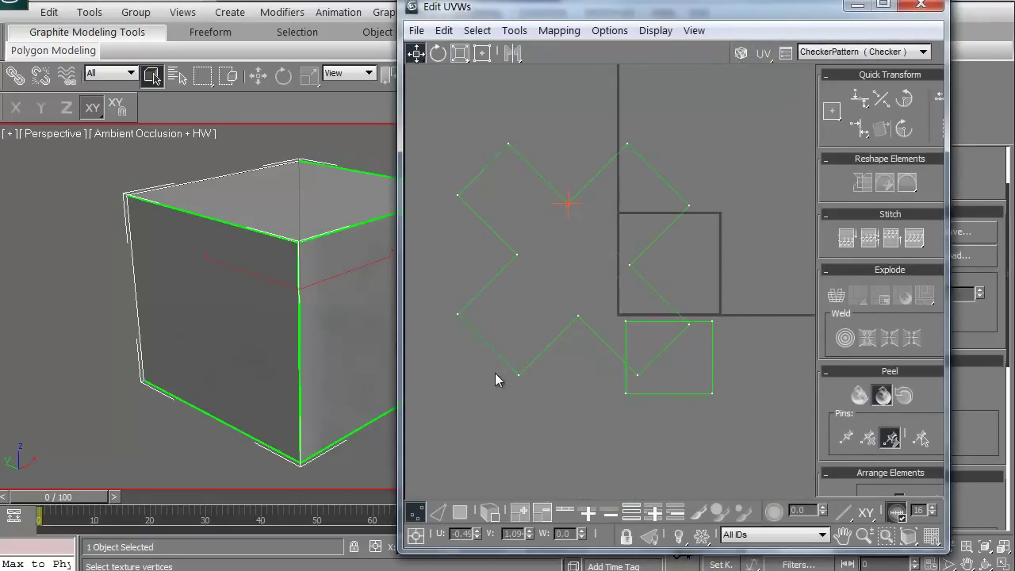
{"action": "middle_click_drag", "start_coordinate": [511, 306], "coordinate": [520, 314]}
{"action": "middle_click_drag", "start_coordinate": [308, 335], "coordinate": [224, 342], "text": "alt"}
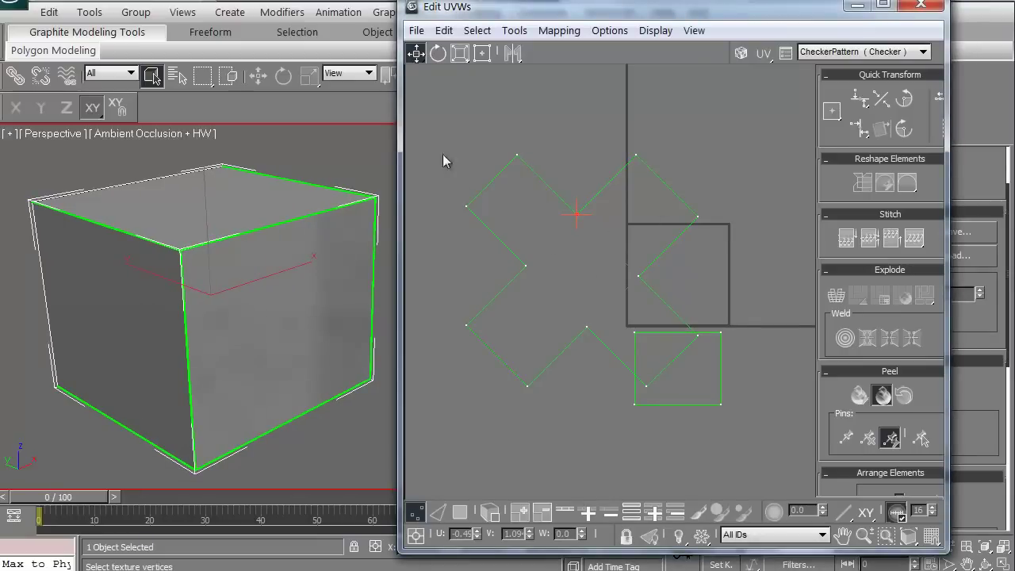
{"action": "left_click_drag", "start_coordinate": [432, 132], "coordinate": [793, 452]}
{"action": "left_click", "coordinate": [459, 52]}
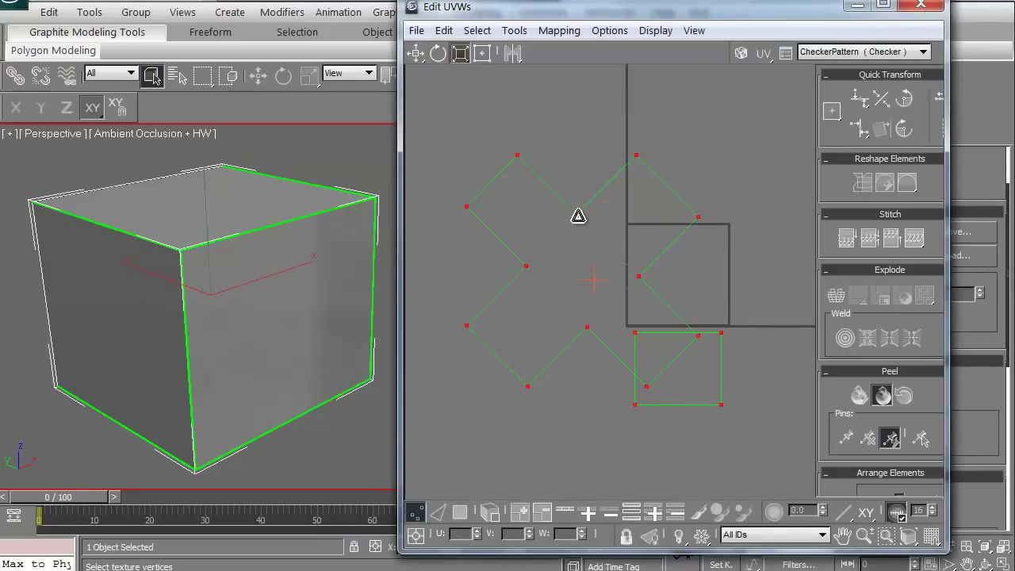
{"action": "left_click_drag", "start_coordinate": [578, 215], "coordinate": [554, 366]}
{"action": "scroll", "coordinate": [554, 360], "scroll_direction": "up", "scroll_amount": 5}
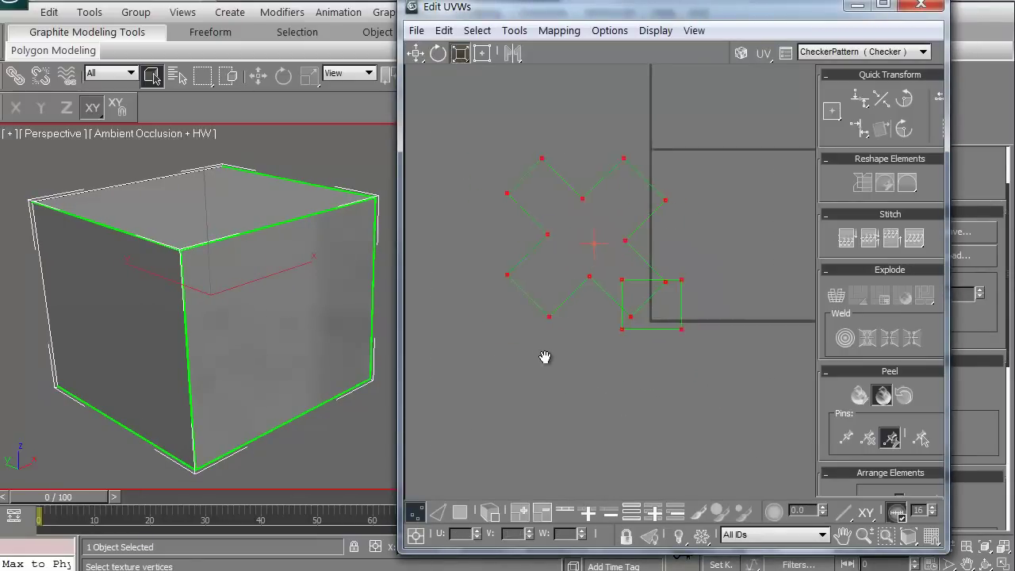
{"action": "left_click", "coordinate": [416, 52]}
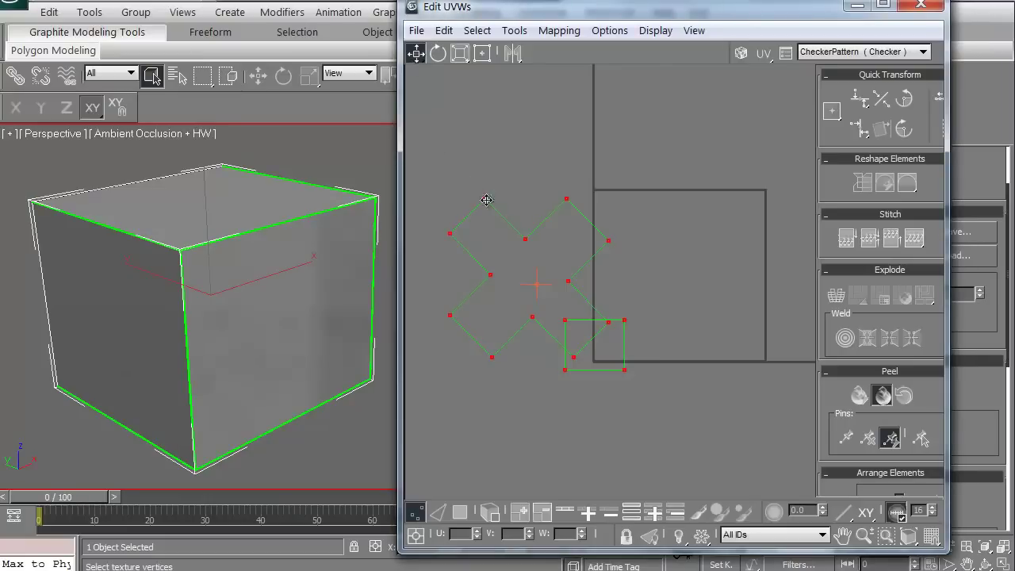
{"action": "mouse_move", "coordinate": [487, 208]}
{"action": "left_mouse_down"}
{"action": "mouse_move", "coordinate": [630, 198]}
{"action": "mouse_move", "coordinate": [608, 246]}
{"action": "left_mouse_up"}
Shrink and shift the cross to fit the square, switch to element selection, and close the editor
{"action": "left_click", "coordinate": [460, 53]}
{"action": "scroll", "coordinate": [634, 314], "scroll_direction": "up", "scroll_amount": 2}
{"action": "scroll", "coordinate": [519, 247], "scroll_direction": "up", "scroll_amount": 2}
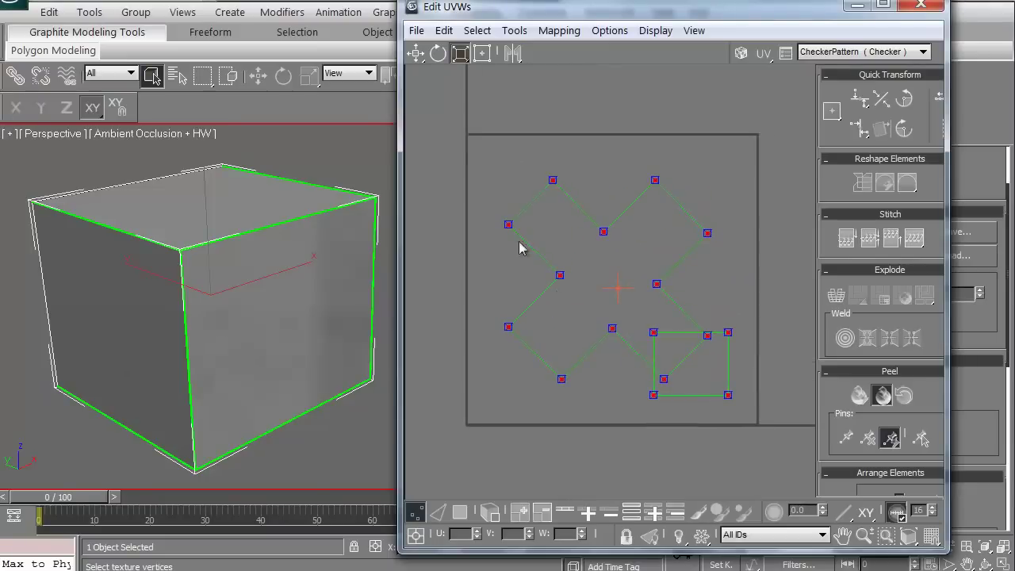
{"action": "left_click", "coordinate": [415, 52]}
{"action": "left_click_drag", "start_coordinate": [552, 180], "coordinate": [531, 148]}
{"action": "left_click", "coordinate": [490, 511]}
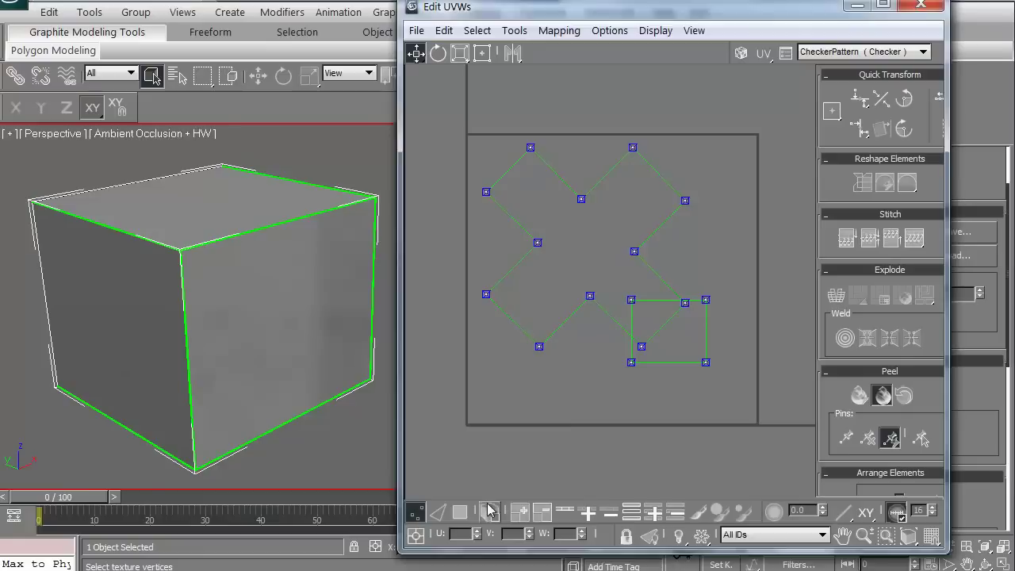
{"action": "mouse_move", "coordinate": [615, 285]}
{"action": "left_mouse_down"}
{"action": "mouse_move", "coordinate": [646, 317]}
{"action": "mouse_move", "coordinate": [552, 350]}
{"action": "left_mouse_up"}
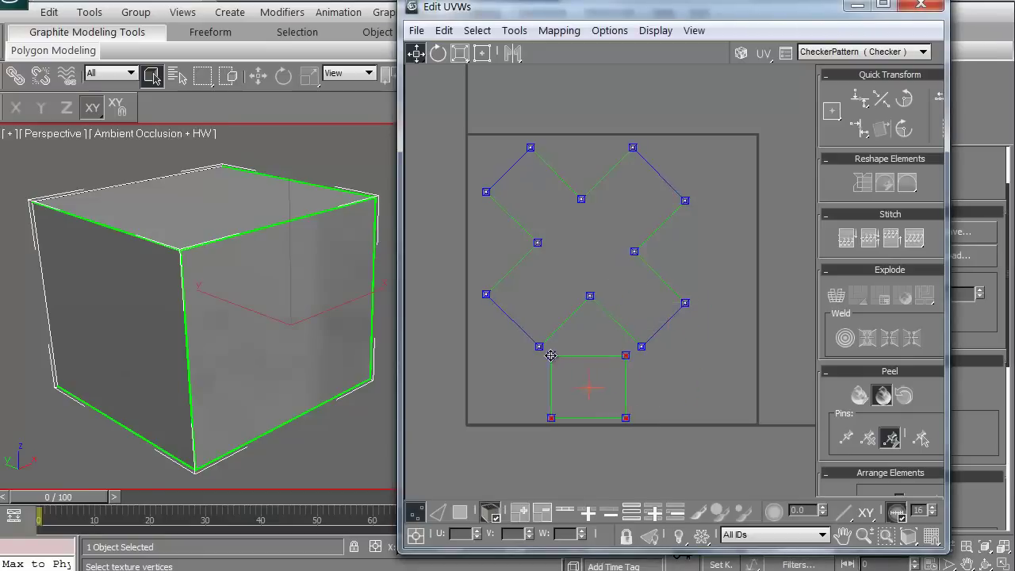
{"action": "left_click", "coordinate": [920, 5]}
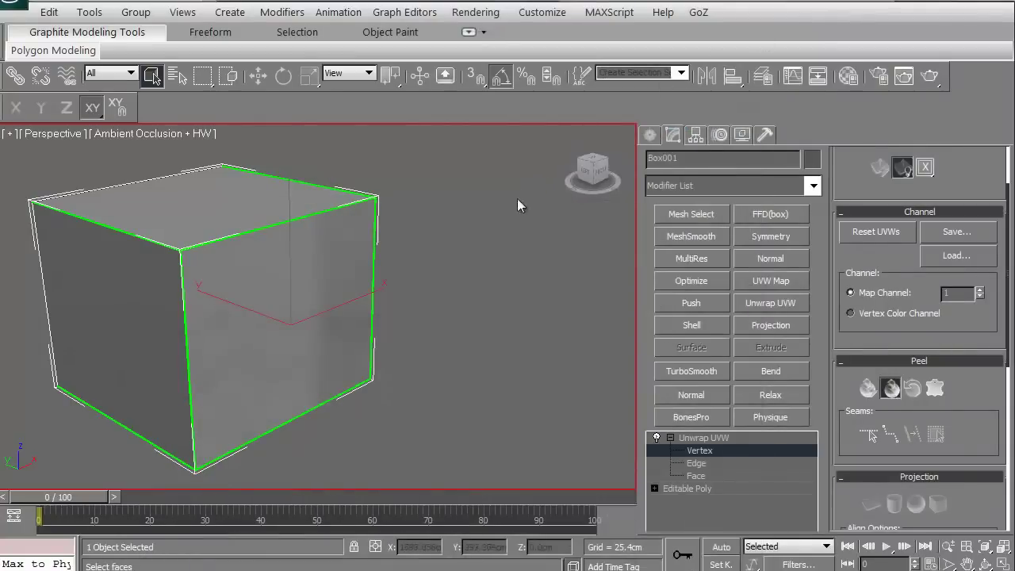
Assign the checker material to Box001 and view the cube's tiled checkers squarely
{"action": "key", "text": "m"}
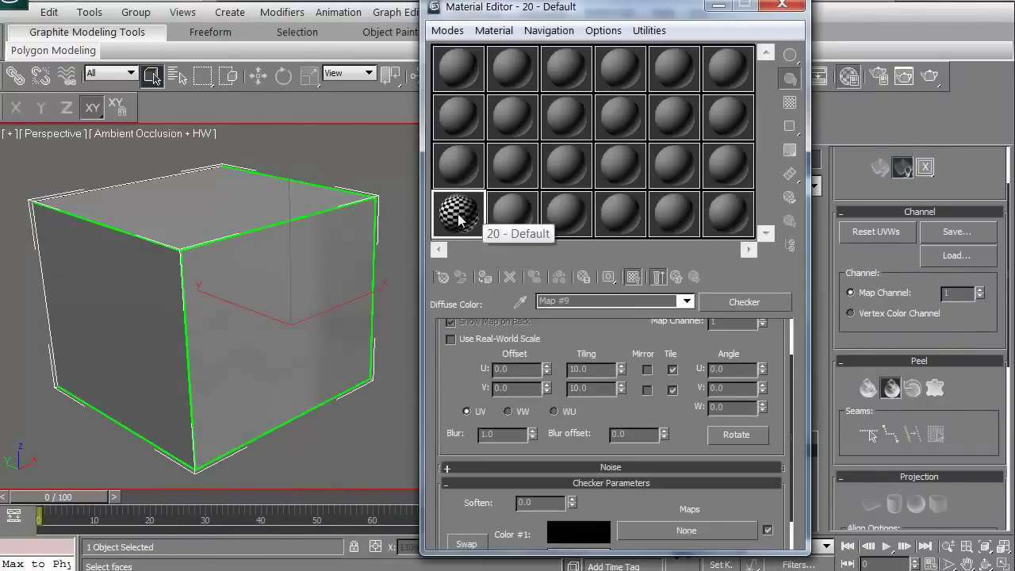
{"action": "left_click", "coordinate": [484, 278]}
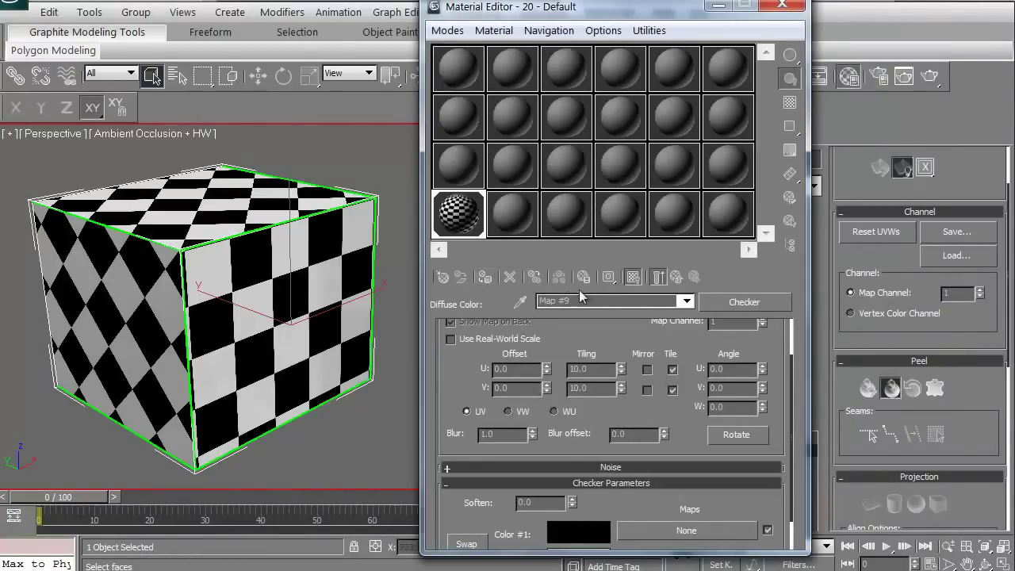
{"action": "left_click", "coordinate": [781, 5]}
{"action": "mouse_move", "coordinate": [238, 317]}
{"action": "middle_mouse_down", "text": "alt"}
{"action": "mouse_move", "coordinate": [276, 318]}
{"action": "mouse_move", "coordinate": [312, 385]}
{"action": "mouse_move", "coordinate": [369, 301]}
{"action": "middle_mouse_up", "text": "alt"}
{"action": "scroll", "coordinate": [369, 301], "scroll_direction": "down", "scroll_amount": 3}
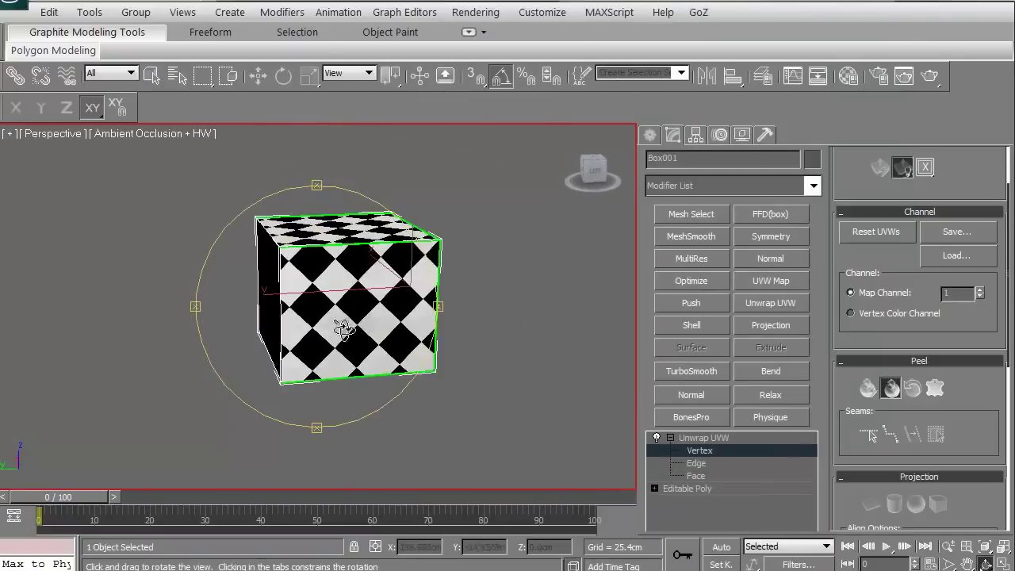
{"action": "mouse_move", "coordinate": [413, 333]}
{"action": "middle_mouse_down", "text": "alt"}
{"action": "mouse_move", "coordinate": [471, 243]}
{"action": "mouse_move", "coordinate": [592, 346]}
{"action": "mouse_move", "coordinate": [684, 349]}
{"action": "mouse_move", "coordinate": [646, 419]}
{"action": "mouse_move", "coordinate": [335, 351]}
{"action": "mouse_move", "coordinate": [301, 323]}
{"action": "mouse_move", "coordinate": [290, 340]}
{"action": "mouse_move", "coordinate": [340, 355]}
{"action": "mouse_move", "coordinate": [335, 369]}
{"action": "mouse_move", "coordinate": [352, 383]}
{"action": "mouse_move", "coordinate": [329, 354]}
{"action": "middle_mouse_up", "text": "alt"}
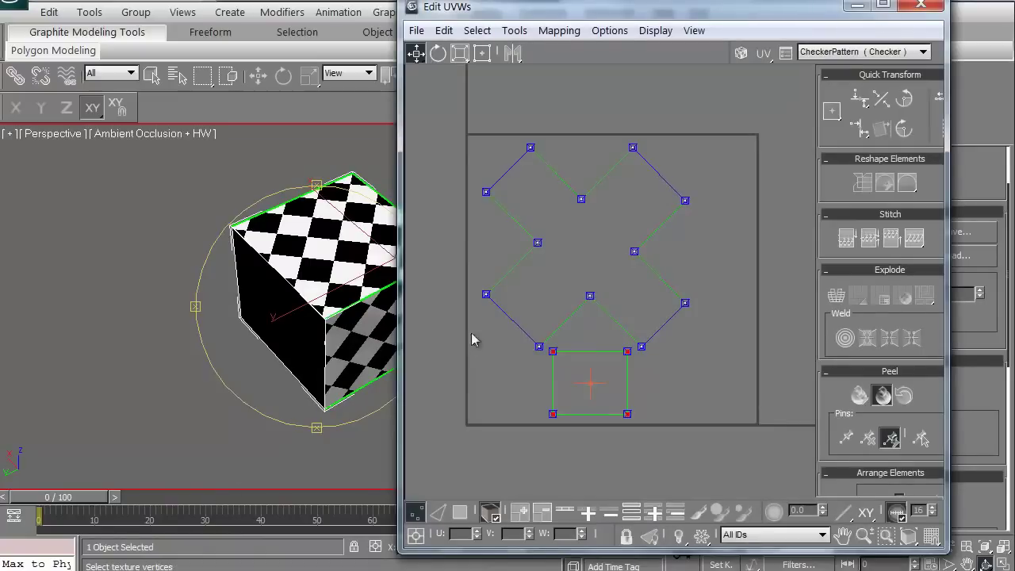
Scale up the single square face's UVs and compare its larger checkers on the cube
{"action": "left_click", "coordinate": [529, 250]}
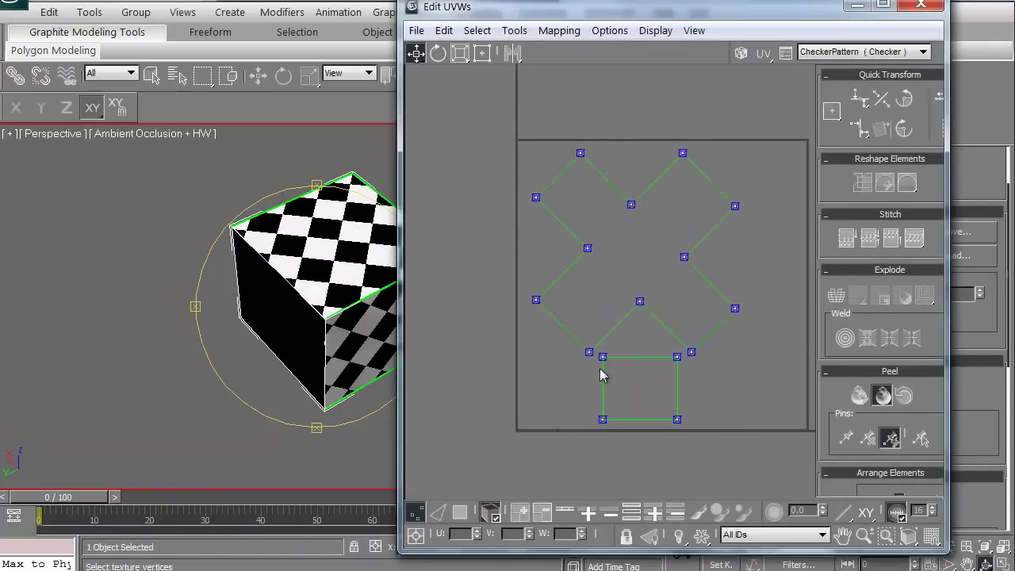
{"action": "left_click_drag", "start_coordinate": [700, 372], "coordinate": [701, 366]}
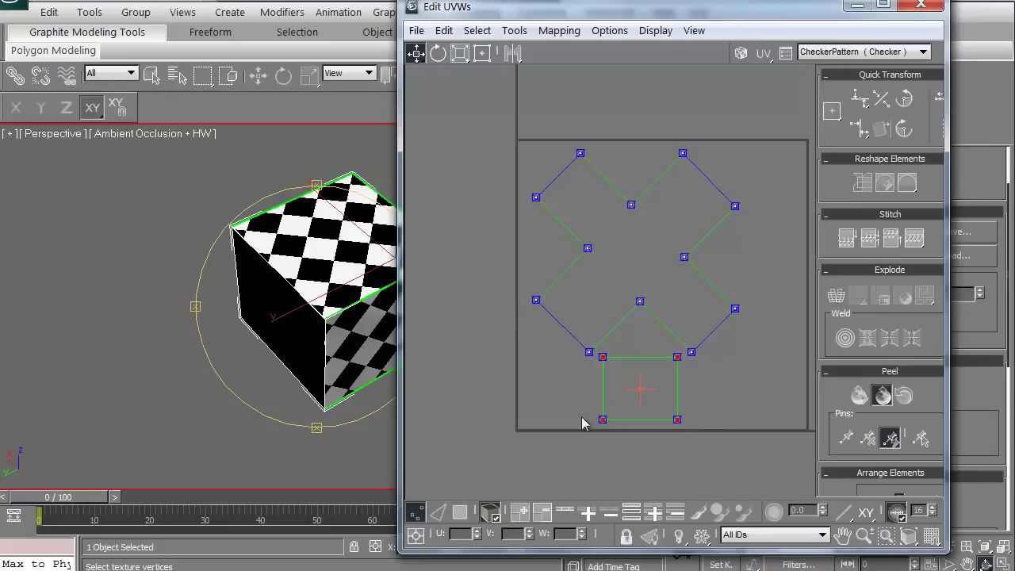
{"action": "left_click", "coordinate": [460, 53]}
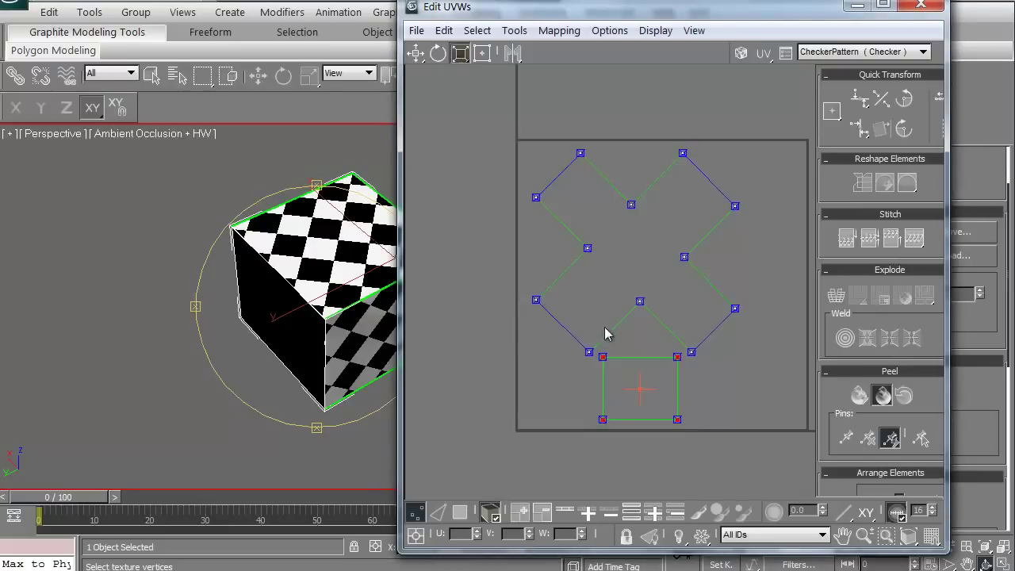
{"action": "mouse_move", "coordinate": [227, 367]}
{"action": "middle_mouse_down", "text": "alt"}
{"action": "mouse_move", "coordinate": [246, 345]}
{"action": "mouse_move", "coordinate": [101, 313]}
{"action": "middle_mouse_up", "text": "alt"}
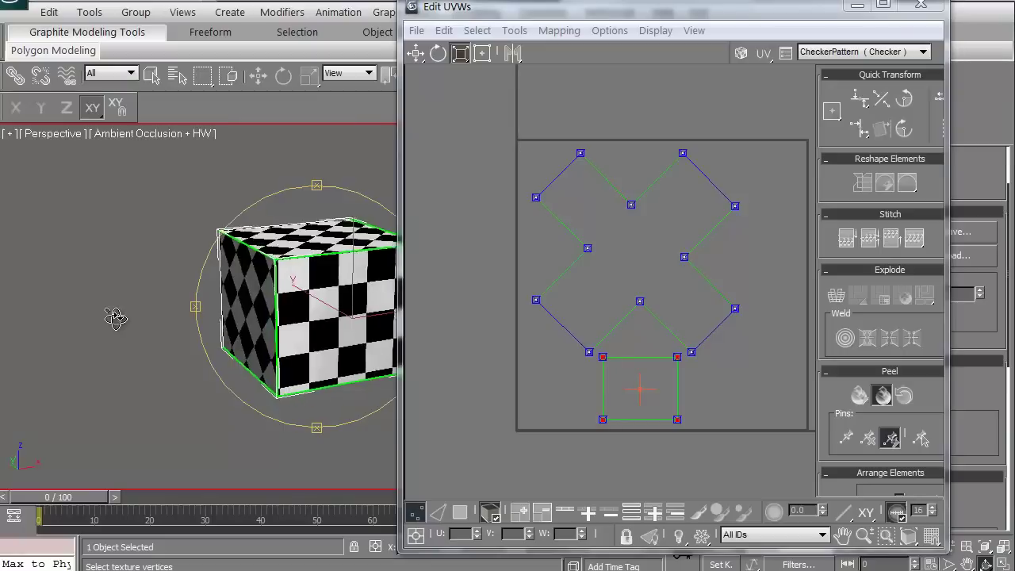
{"action": "middle_click_drag", "start_coordinate": [245, 336], "coordinate": [381, 349], "text": "alt"}
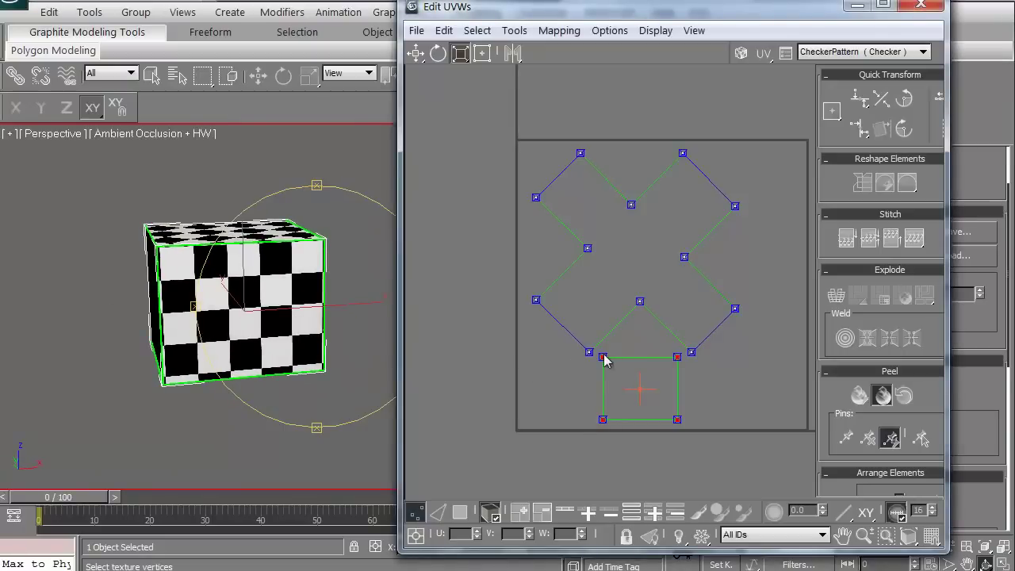
{"action": "left_click_drag", "start_coordinate": [604, 360], "coordinate": [611, 301]}
{"action": "mouse_move", "coordinate": [325, 352]}
{"action": "middle_mouse_down", "text": "alt"}
{"action": "mouse_move", "coordinate": [330, 379]}
{"action": "mouse_move", "coordinate": [292, 264]}
{"action": "middle_mouse_up", "text": "alt"}
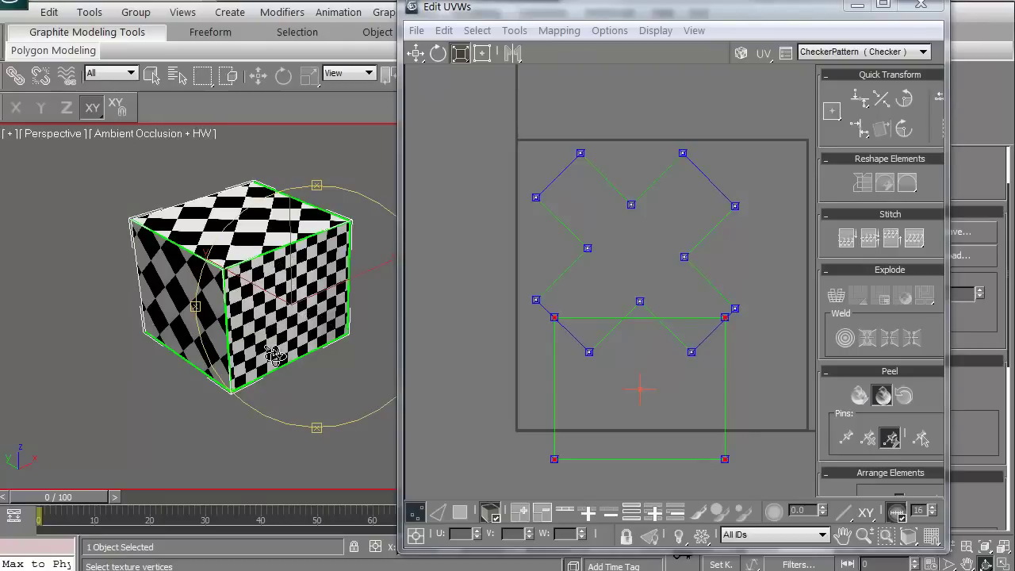
{"action": "middle_click_drag", "start_coordinate": [273, 354], "coordinate": [224, 223], "text": "alt"}
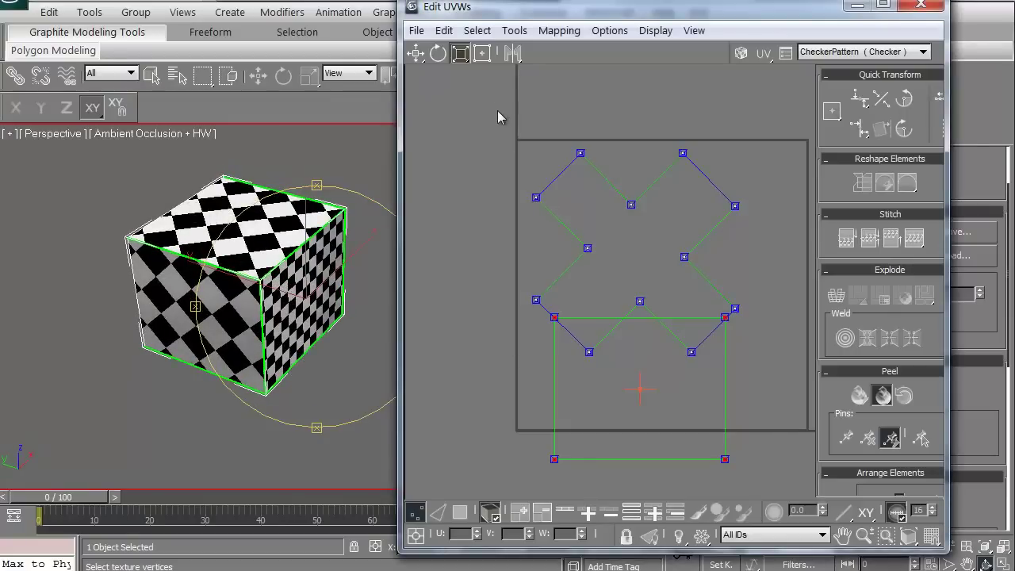
Shrink the entire UV layout and move it up and to the left
{"action": "key", "text": "ctrl+a"}
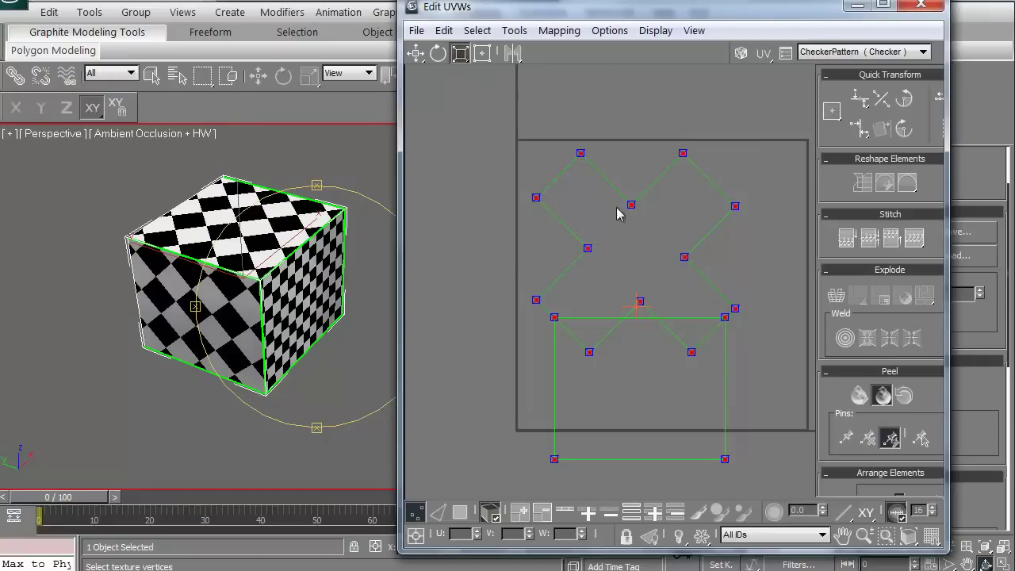
{"action": "left_click_drag", "start_coordinate": [631, 207], "coordinate": [607, 236]}
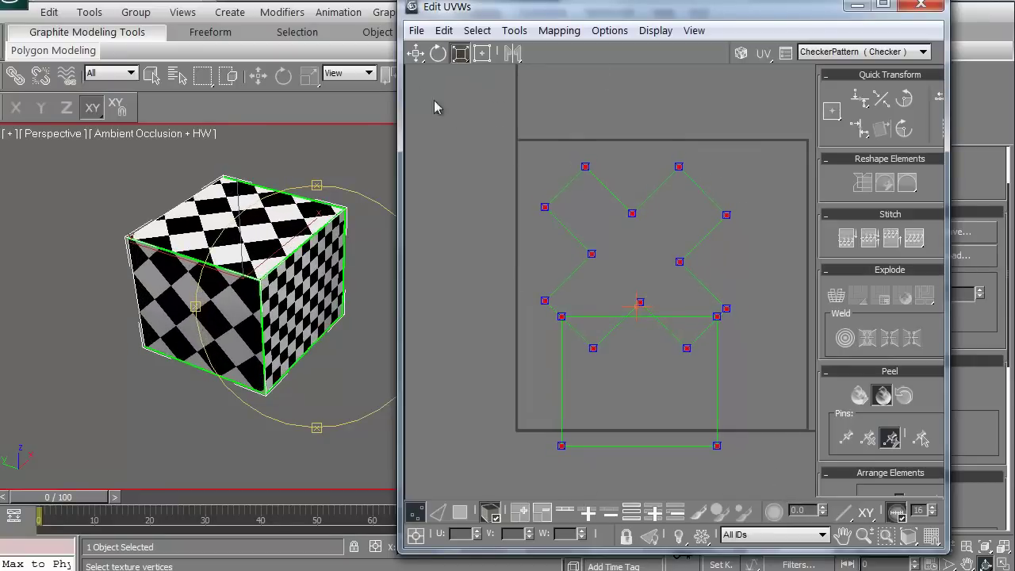
{"action": "key", "text": "q"}
{"action": "left_click_drag", "start_coordinate": [569, 325], "coordinate": [539, 303]}
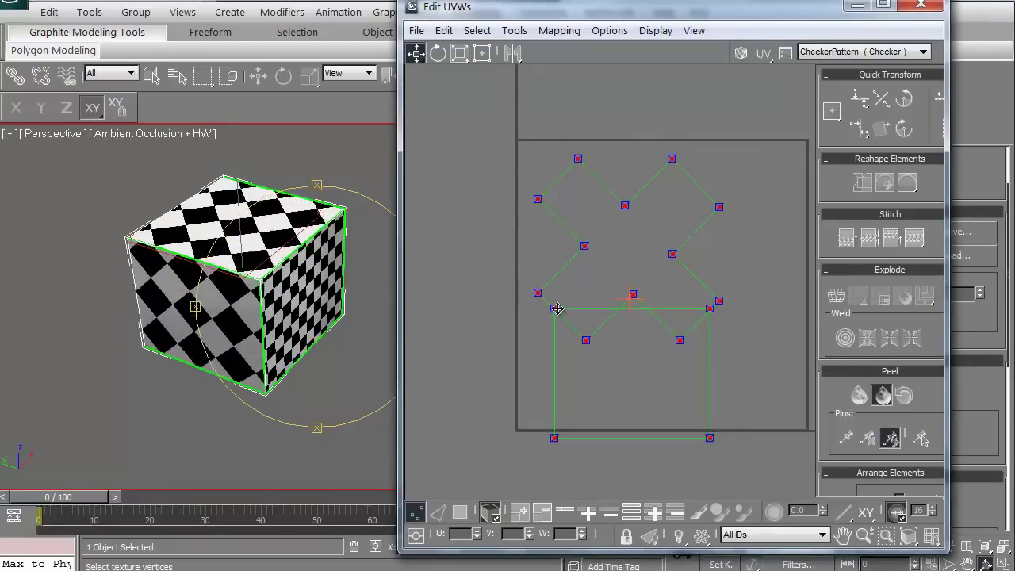
Shrink the cross layout into the upper-right corner and inspect the dense-checker faces
{"action": "left_click_drag", "start_coordinate": [521, 194], "coordinate": [525, 195]}
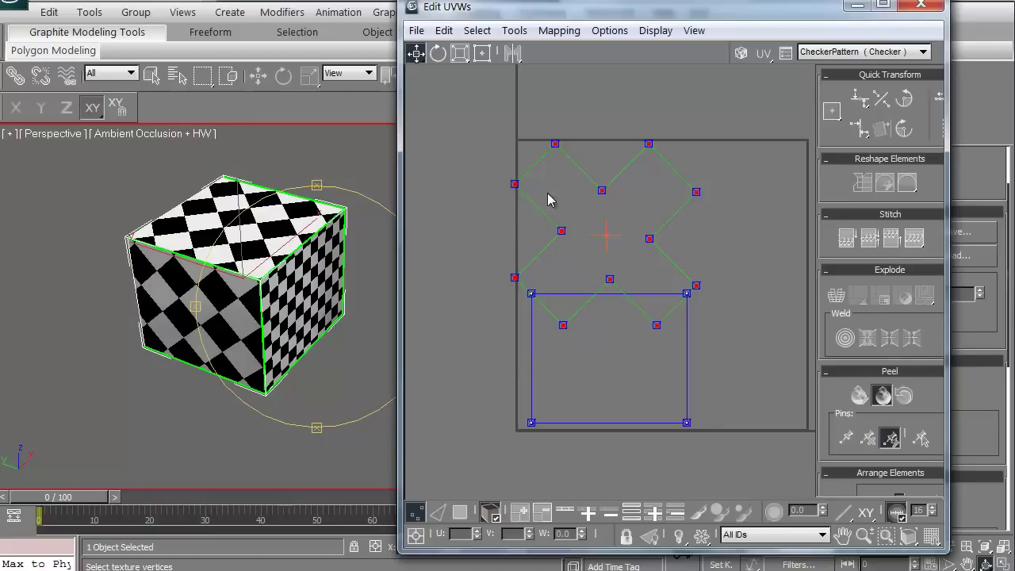
{"action": "left_click_drag", "start_coordinate": [600, 194], "coordinate": [675, 198]}
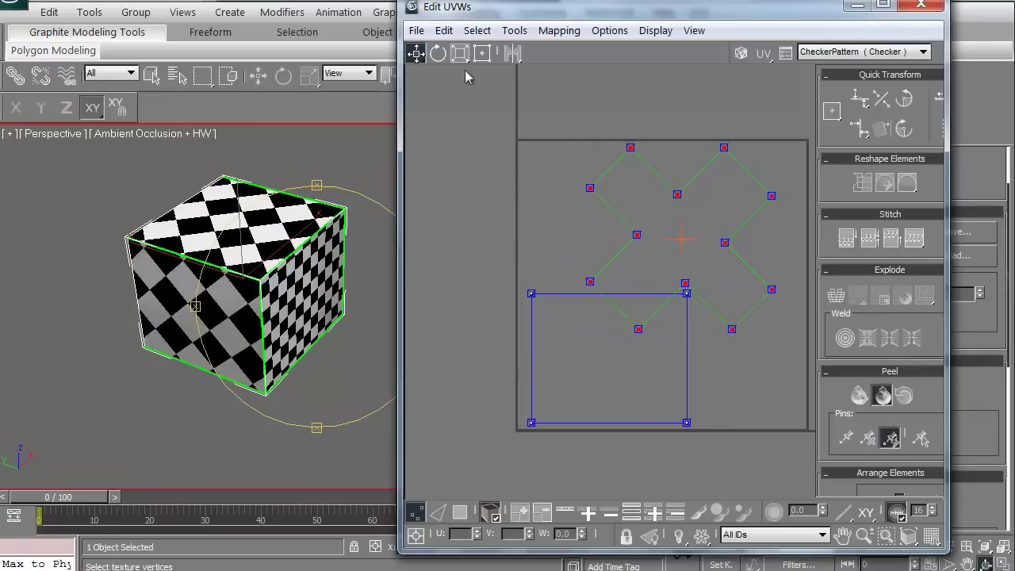
{"action": "left_click", "coordinate": [482, 53]}
{"action": "mouse_move", "coordinate": [630, 151]}
{"action": "left_mouse_down"}
{"action": "mouse_move", "coordinate": [613, 252]}
{"action": "mouse_move", "coordinate": [707, 211]}
{"action": "left_mouse_up"}
{"action": "left_click", "coordinate": [415, 52]}
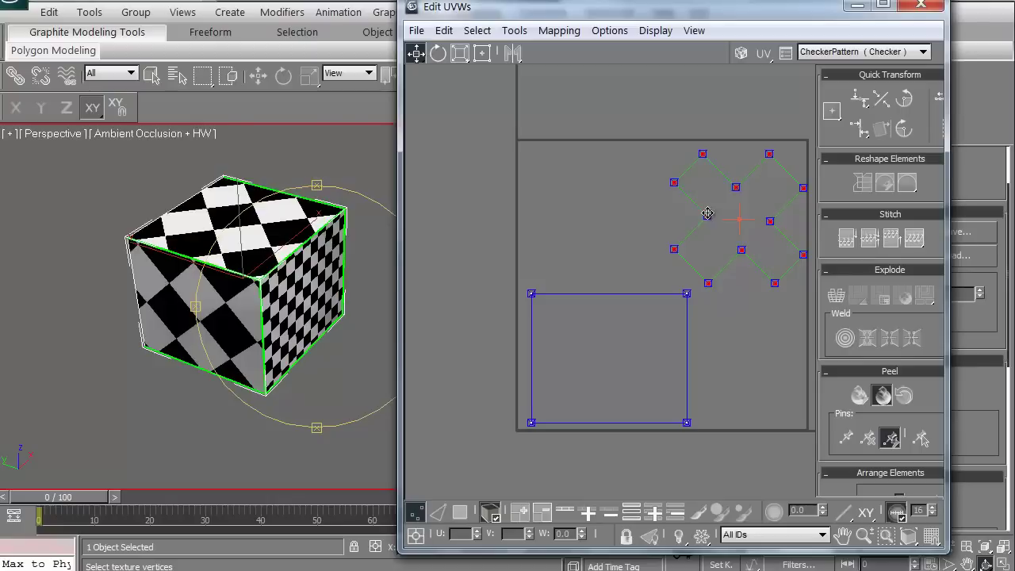
{"action": "middle_click_drag", "start_coordinate": [312, 283], "coordinate": [255, 359], "text": "alt"}
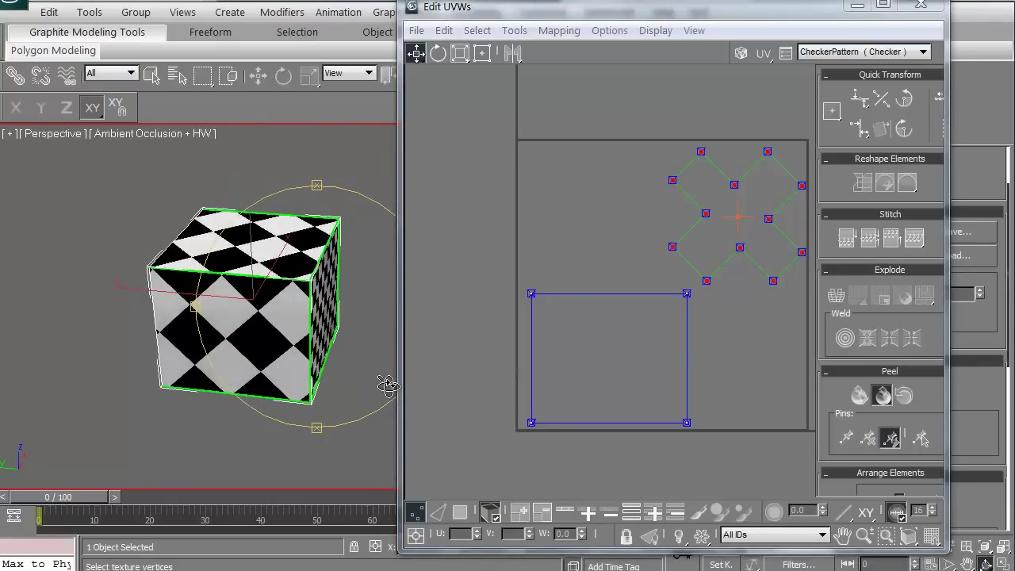
{"action": "left_click", "coordinate": [598, 232]}
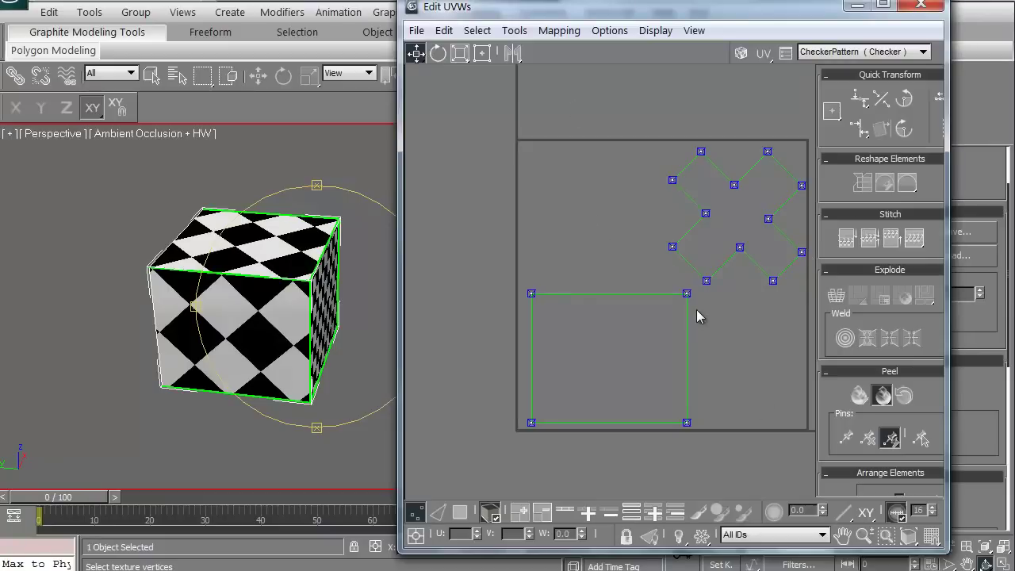
{"action": "mouse_move", "coordinate": [341, 345]}
{"action": "middle_mouse_down", "text": "alt"}
{"action": "mouse_move", "coordinate": [330, 362]}
{"action": "mouse_move", "coordinate": [267, 351]}
{"action": "middle_mouse_up", "text": "alt"}
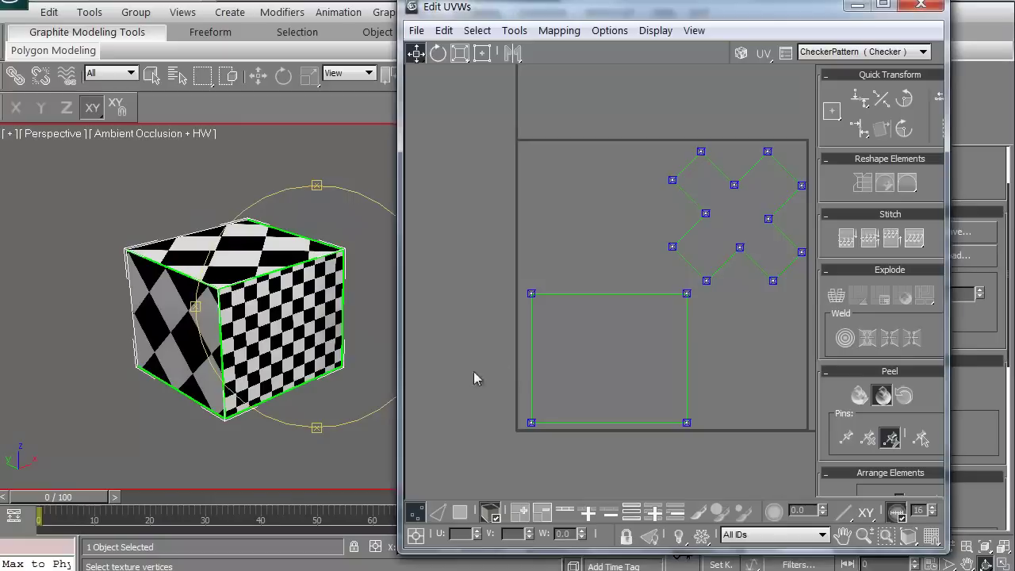
{"action": "scroll", "coordinate": [642, 309], "scroll_direction": "down", "scroll_amount": 2}
{"action": "middle_click_drag", "start_coordinate": [638, 315], "coordinate": [638, 325]}
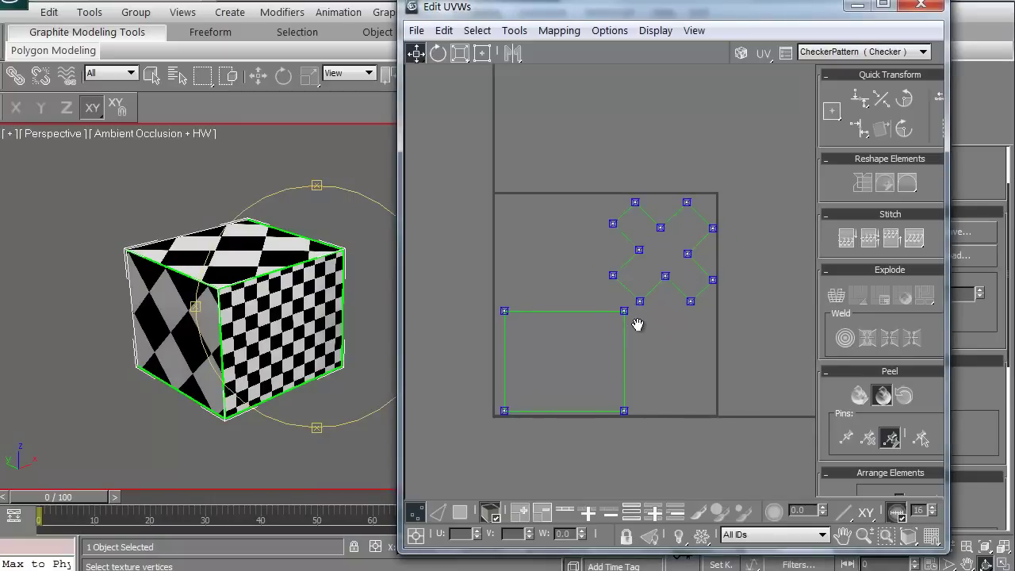